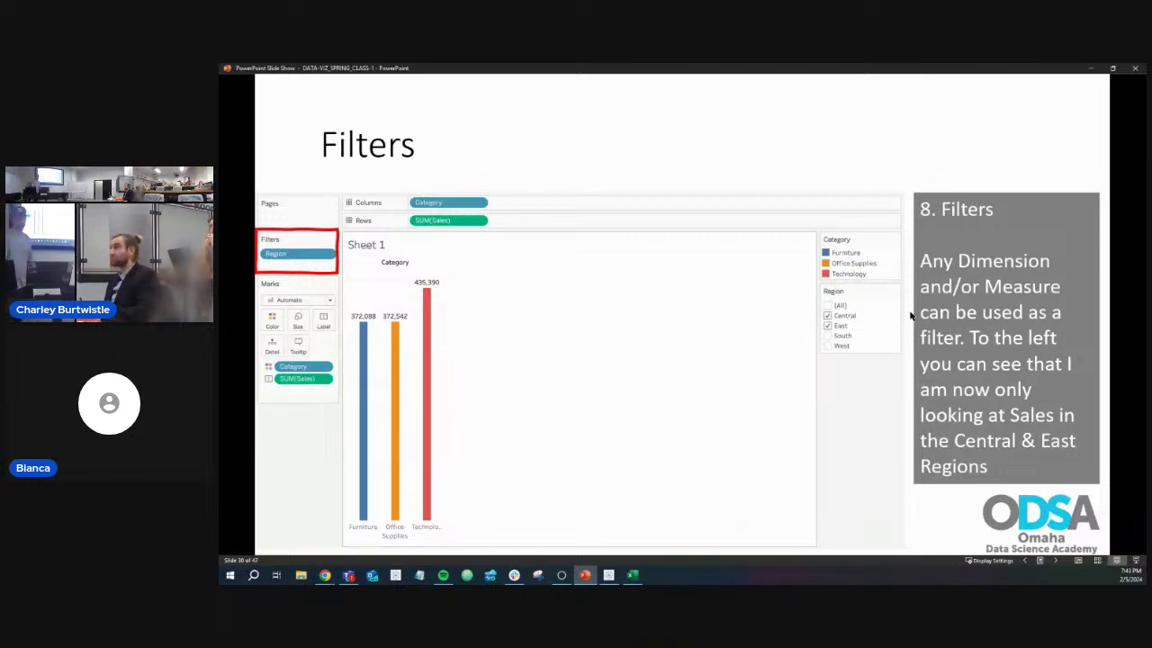
Jump to slide 31, "Demo pt. 1", in the presentation and end the slide show
key("3")
key("1")
key("Return")
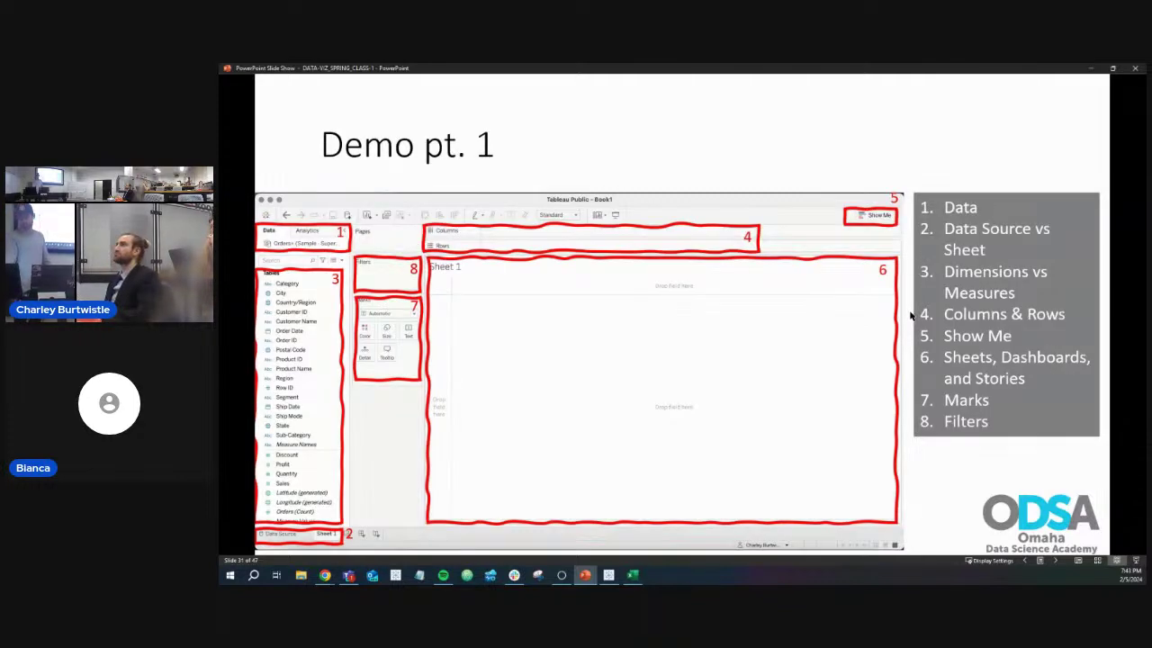
key("Escape")
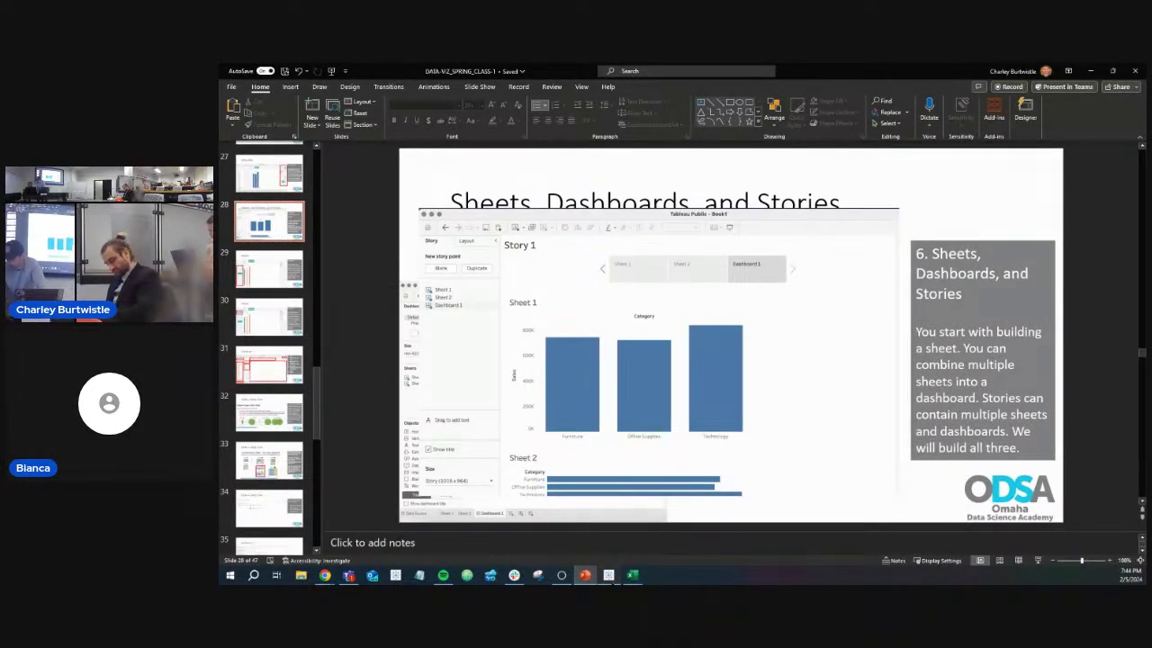
Switch to the Tableau Public workbook with the superstore connection, bring its window onto the shared display and maximize it
left_click(608, 575)
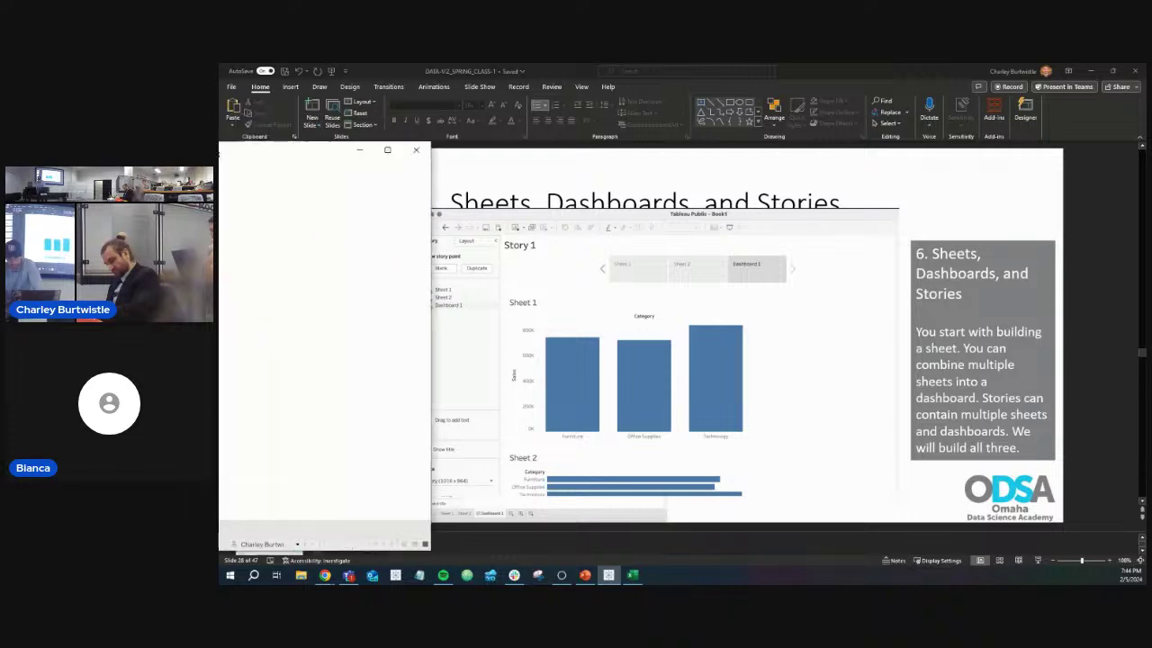
left_click_drag(857, 79, 218, 76)
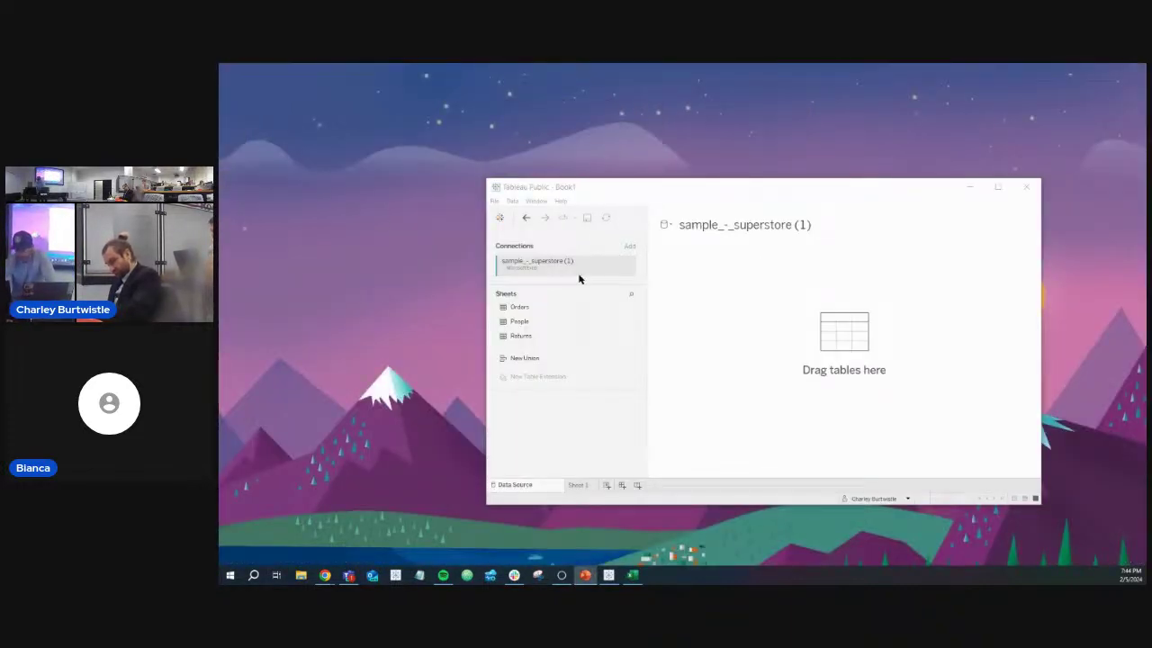
left_click(997, 187)
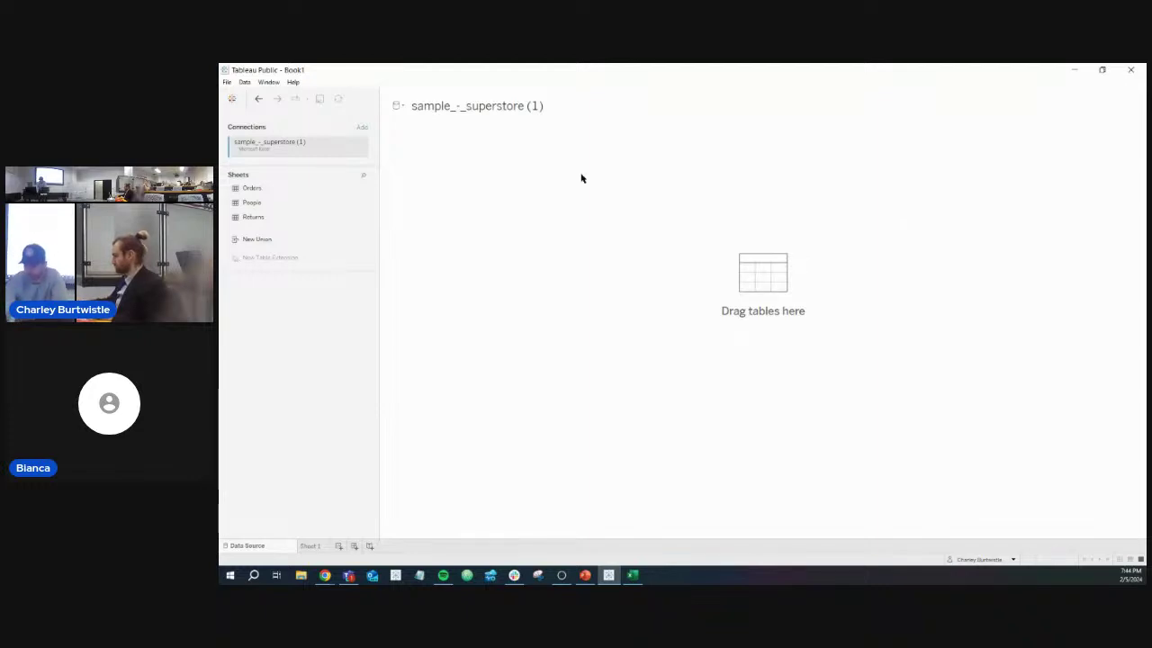
Switch to Chrome, bring its window onto the shared display and look through the vizzes on the Tableau Public profile
left_click(325, 575)
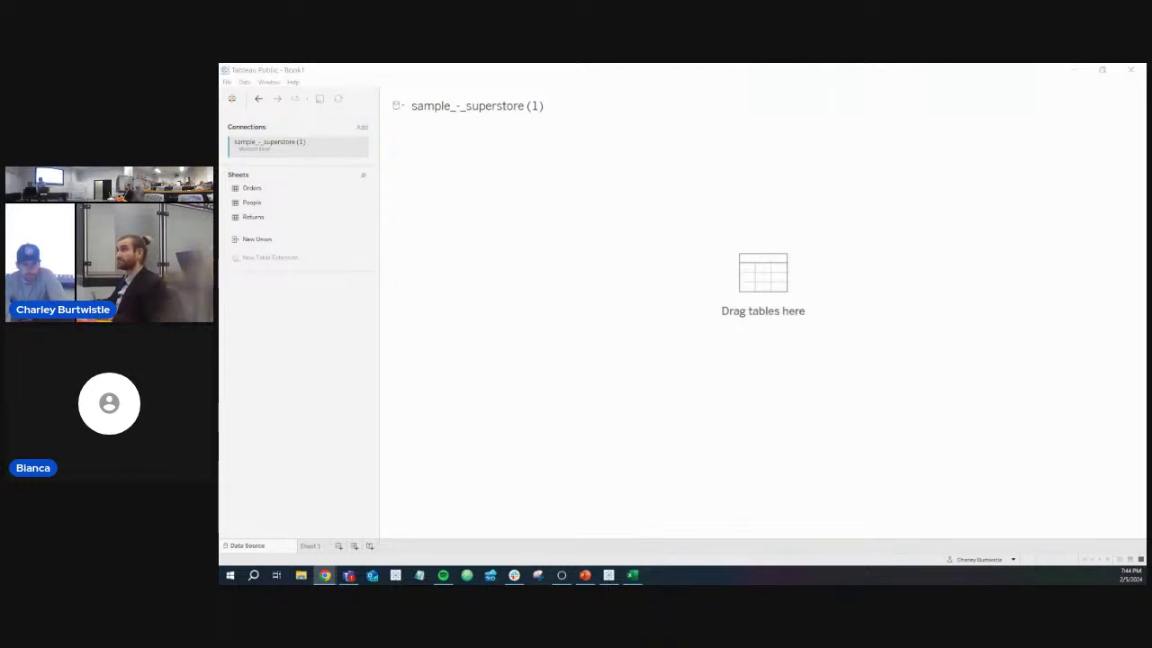
left_click_drag(220, 209, 594, 66)
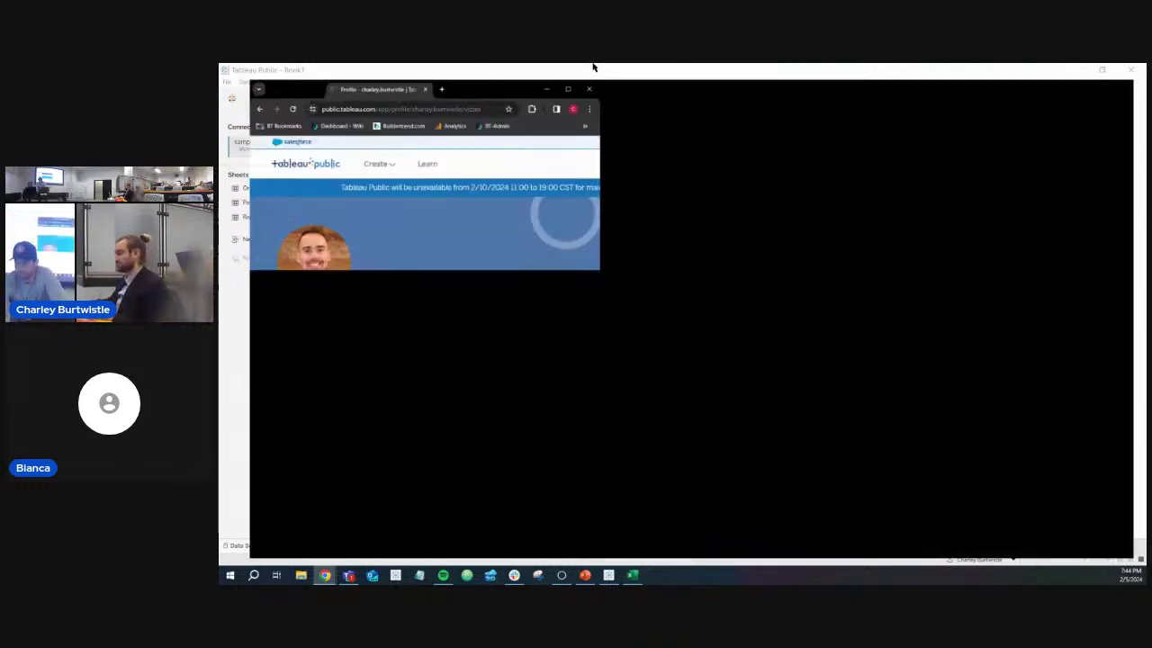
scroll(732, 251, "down", 3)
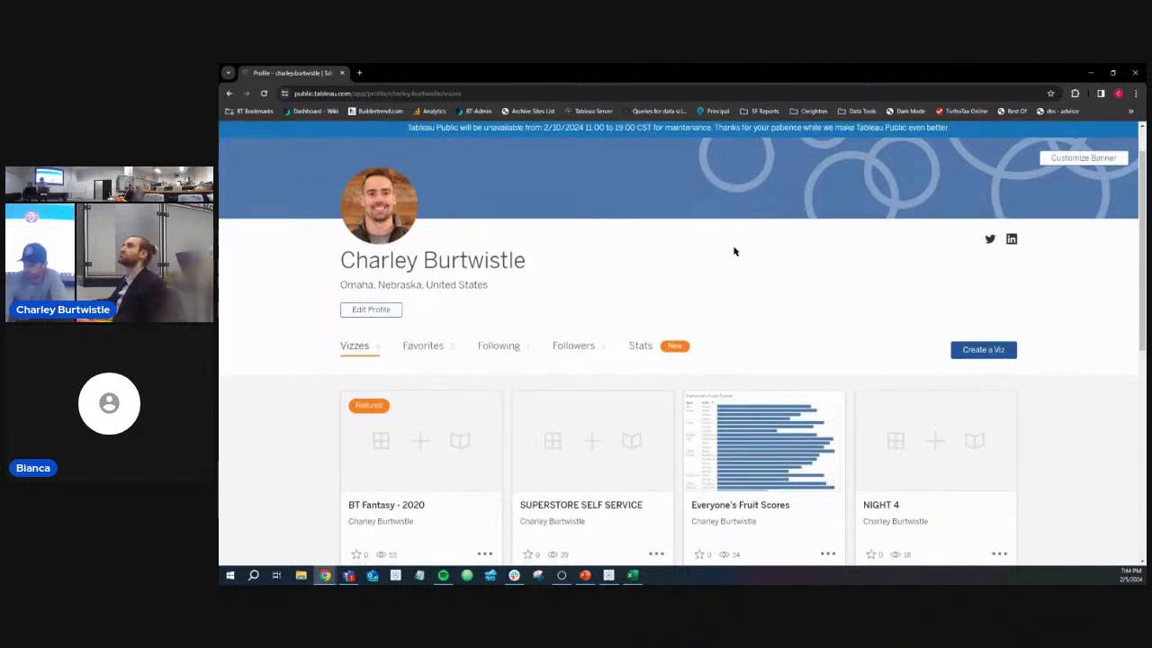
scroll(734, 252, "up", 1)
scroll(734, 252, "up", 3)
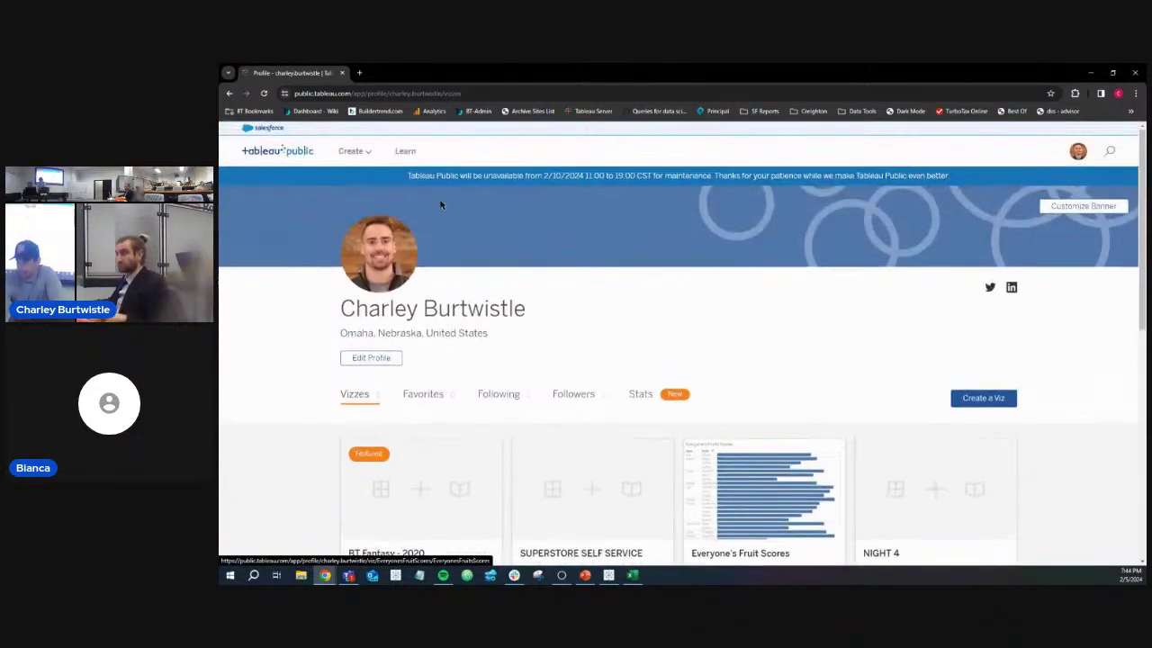
scroll(635, 268, "down", 3)
scroll(646, 271, "down", 2)
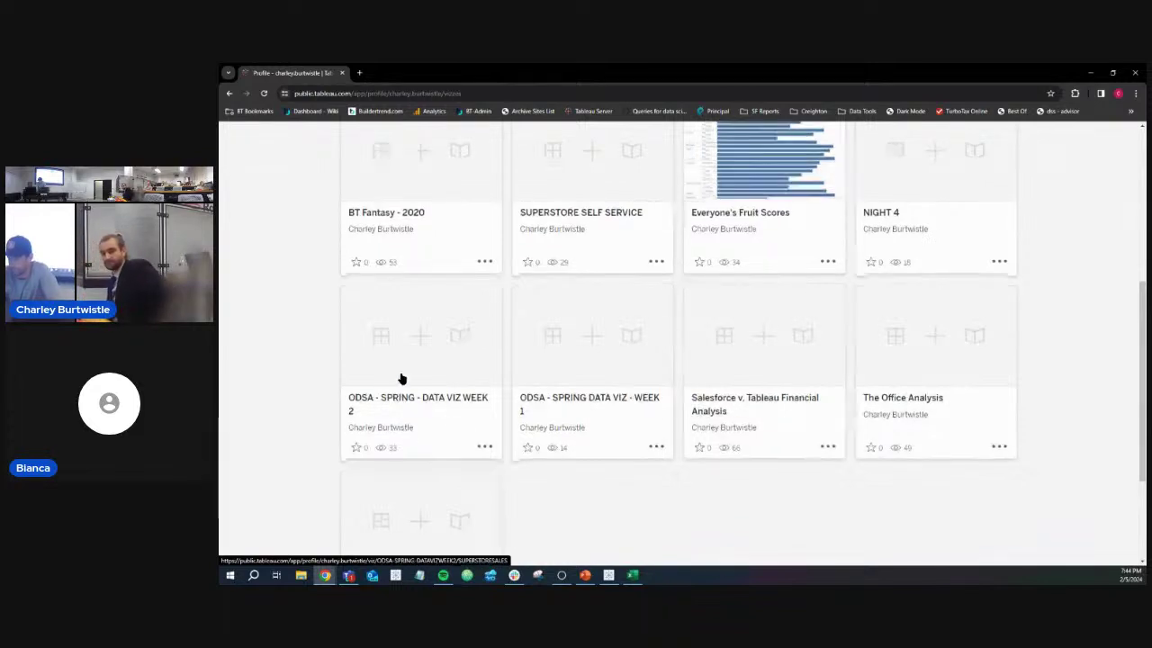
scroll(442, 427, "down", 2)
scroll(467, 292, "up", 1)
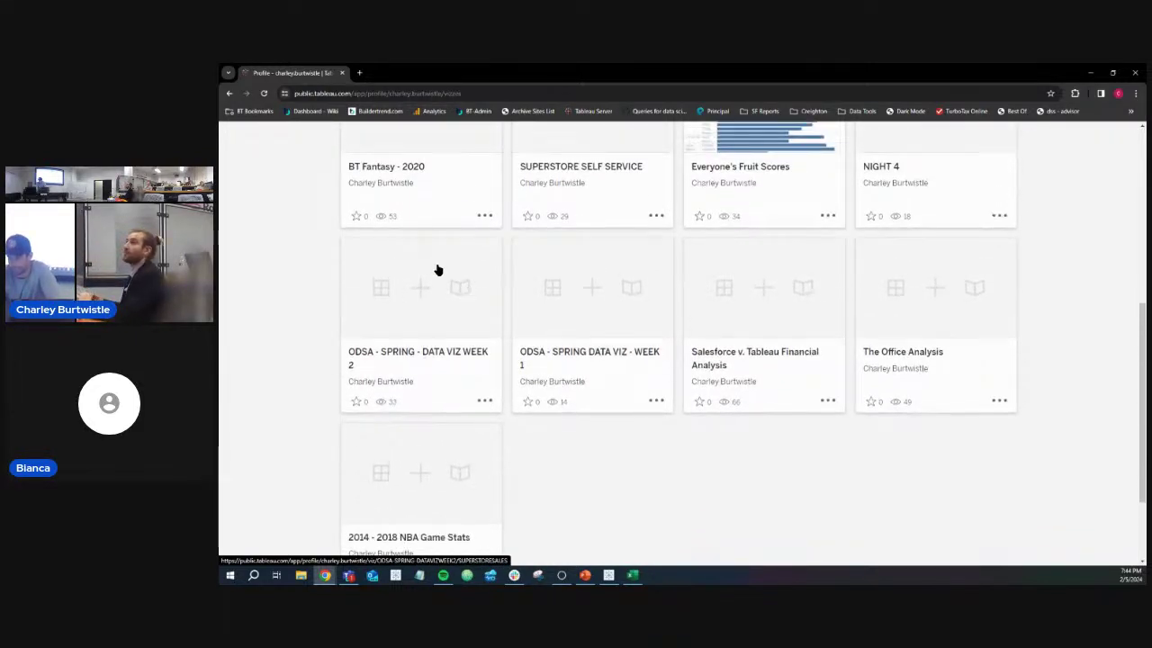
Open the "ODSA - SPRING - DATA VIZ WEEK 2" viz and examine its Superstore Sales dashboard
left_click(439, 270)
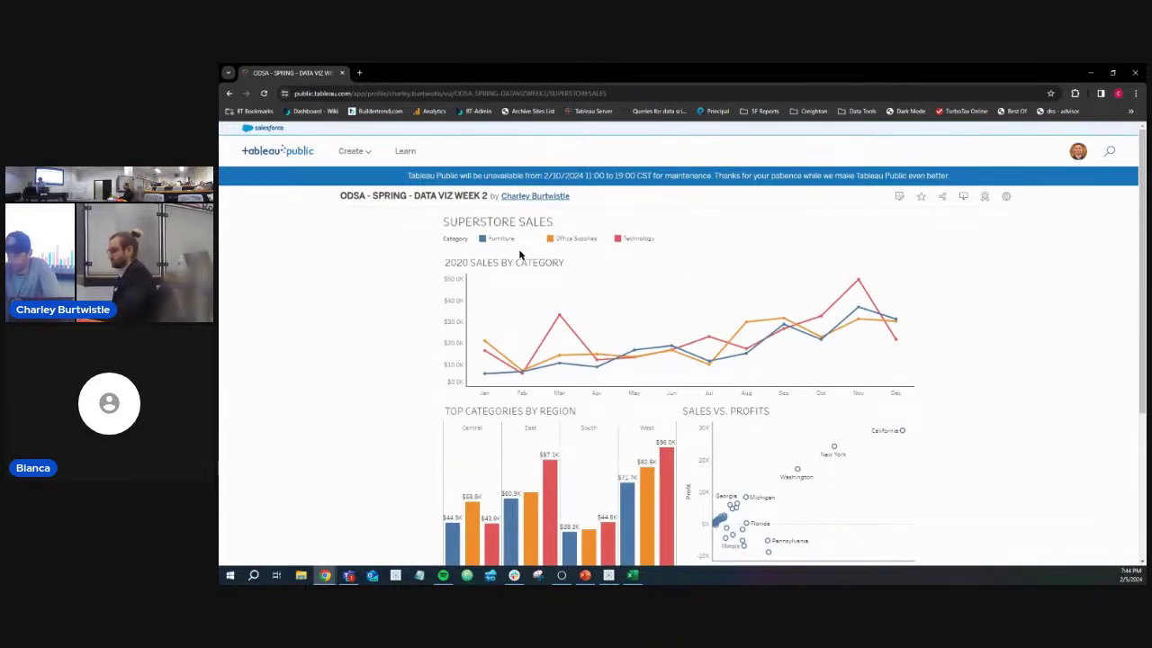
scroll(382, 286, "down", 2)
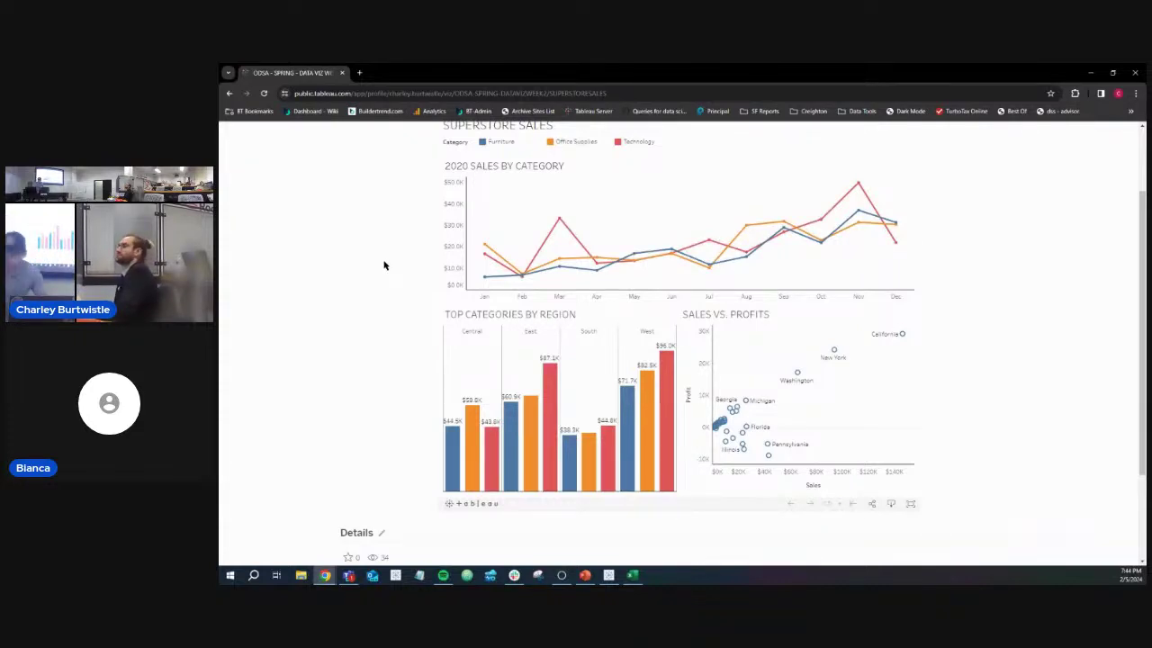
scroll(383, 268, "up", 2)
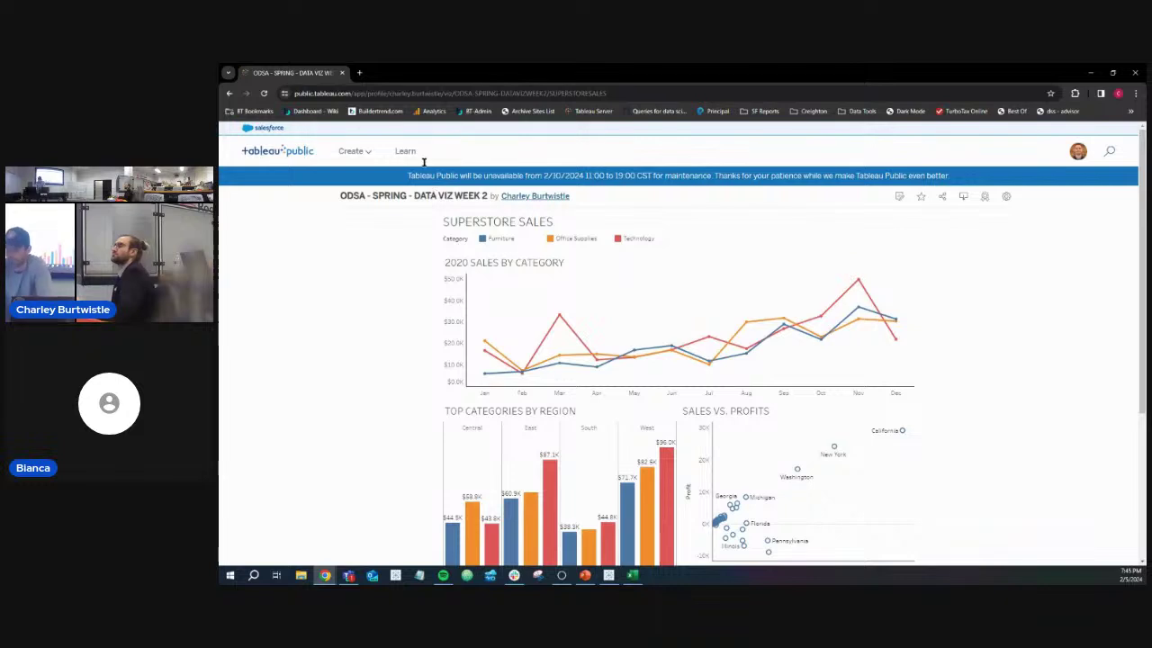
Go to the Tableau Public Discover page and browse the Viz of the Day, trending vizzes and featured content
left_click(283, 157)
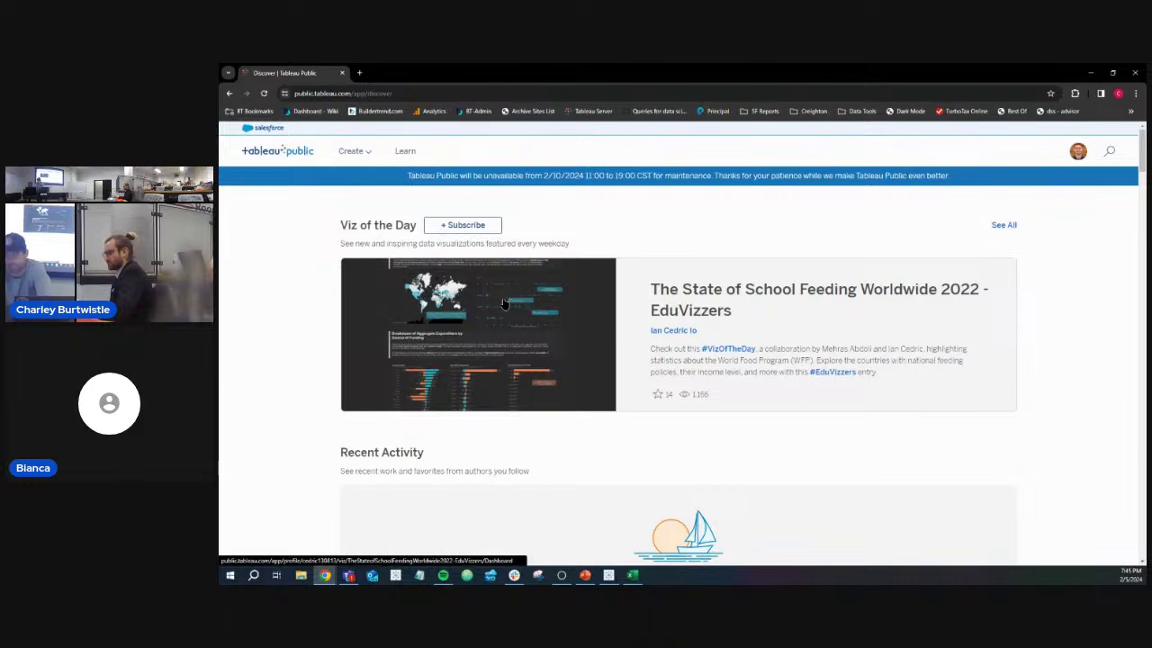
scroll(504, 304, "down", 5)
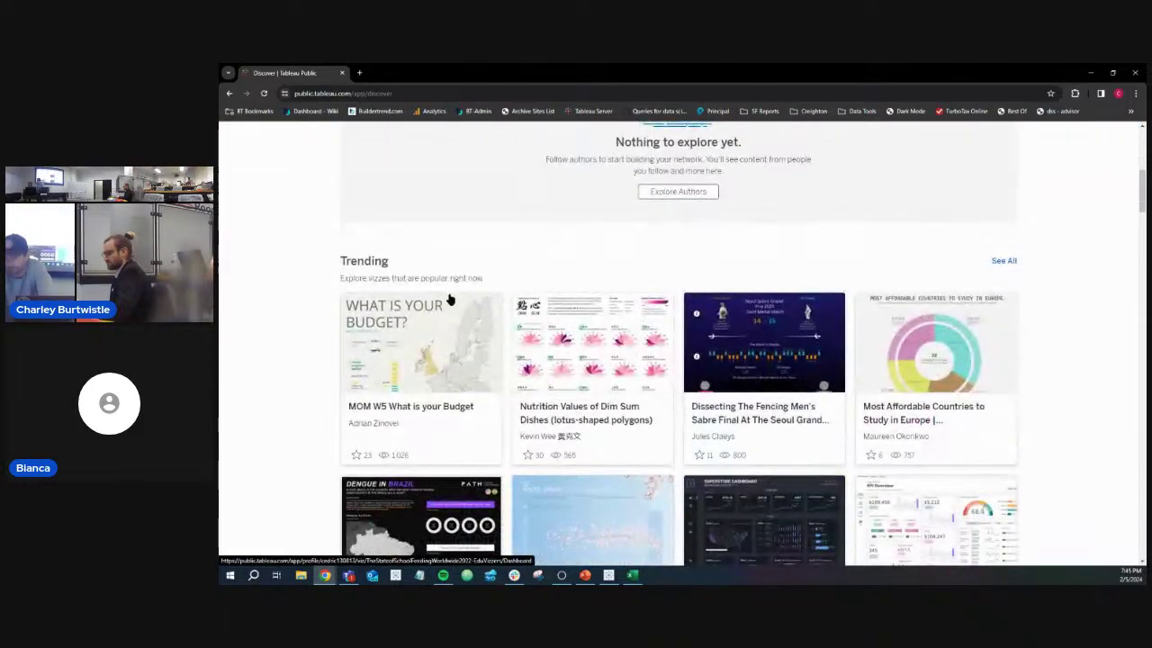
scroll(1071, 365, "down", 2)
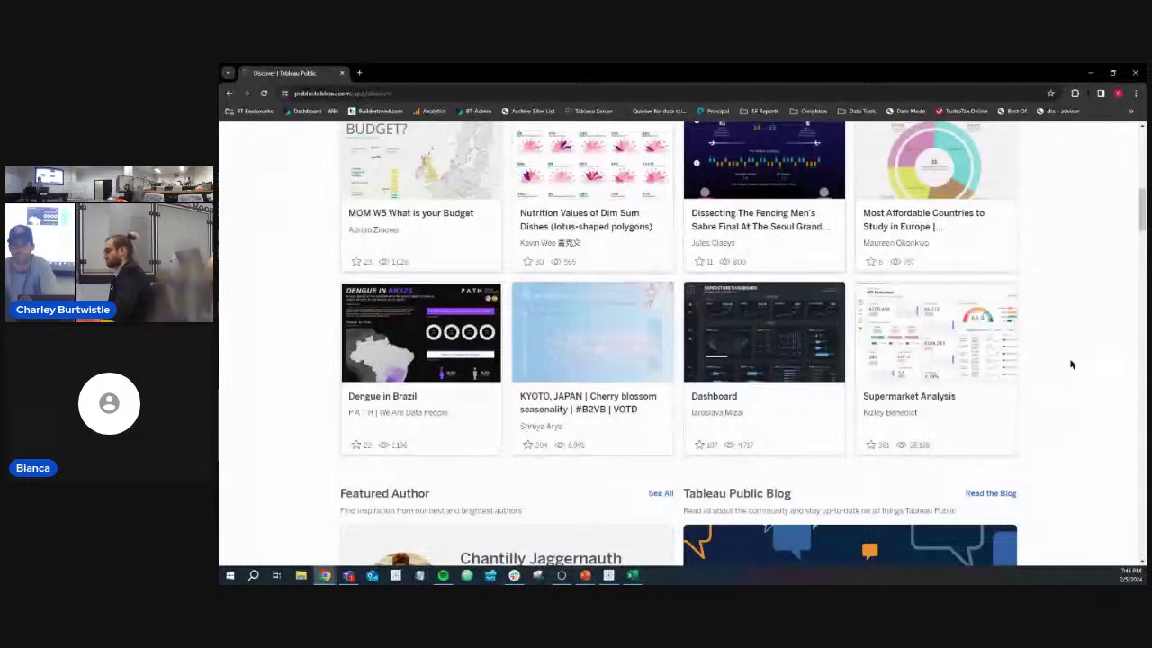
scroll(1071, 364, "down", 2)
scroll(1072, 365, "down", 1)
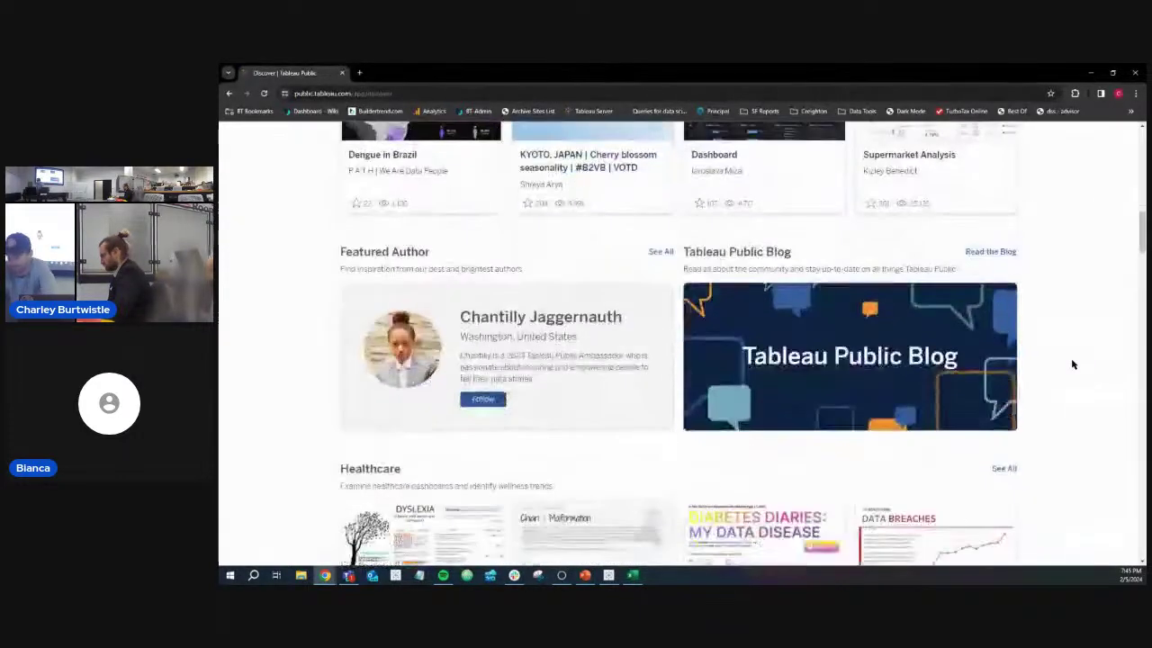
scroll(1072, 365, "down", 2)
scroll(1072, 365, "up", 10)
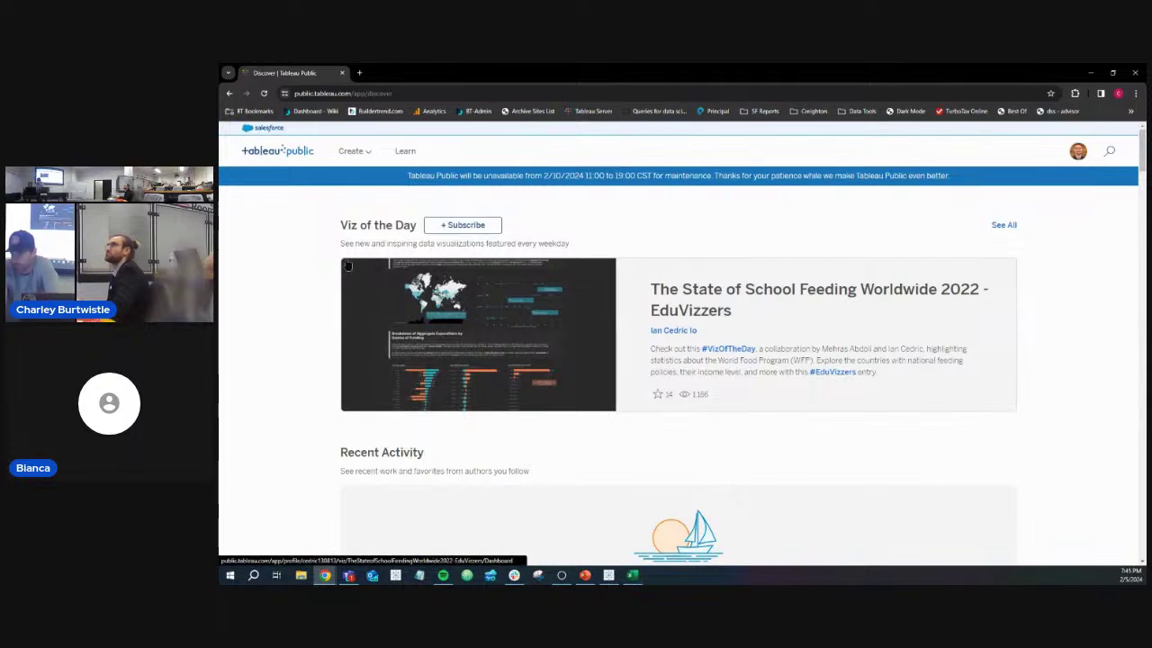
Return to the signed-in account's own profile and look through its published vizzes
left_click(1077, 151)
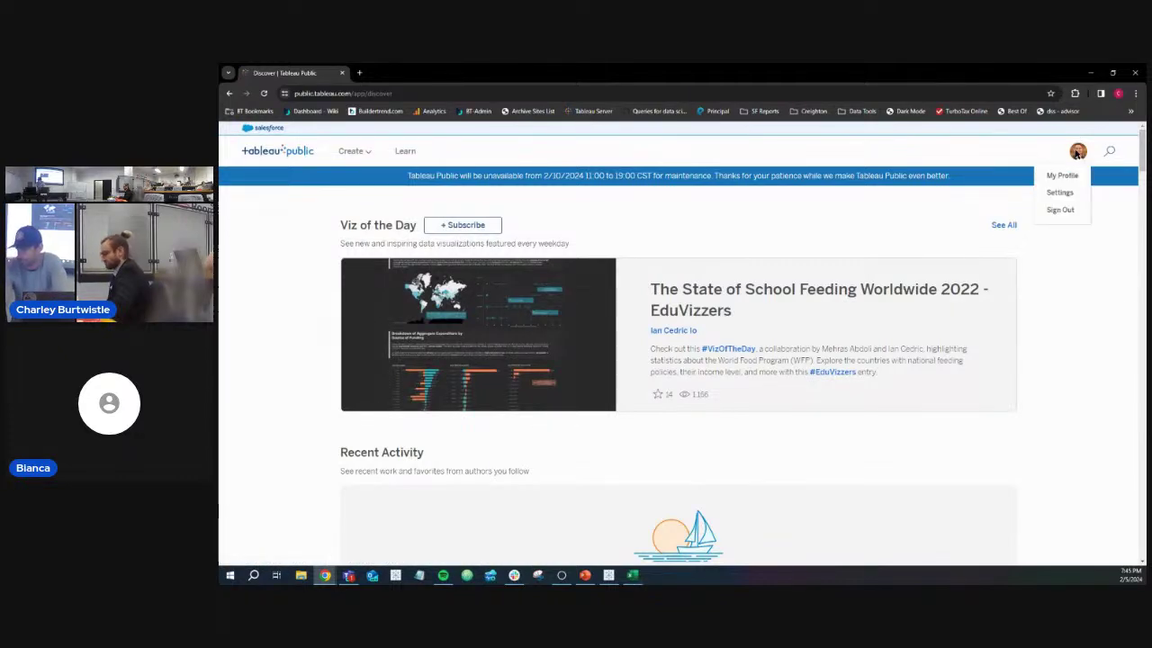
left_click(1062, 176)
scroll(554, 303, "down", 1)
scroll(643, 360, "down", 2)
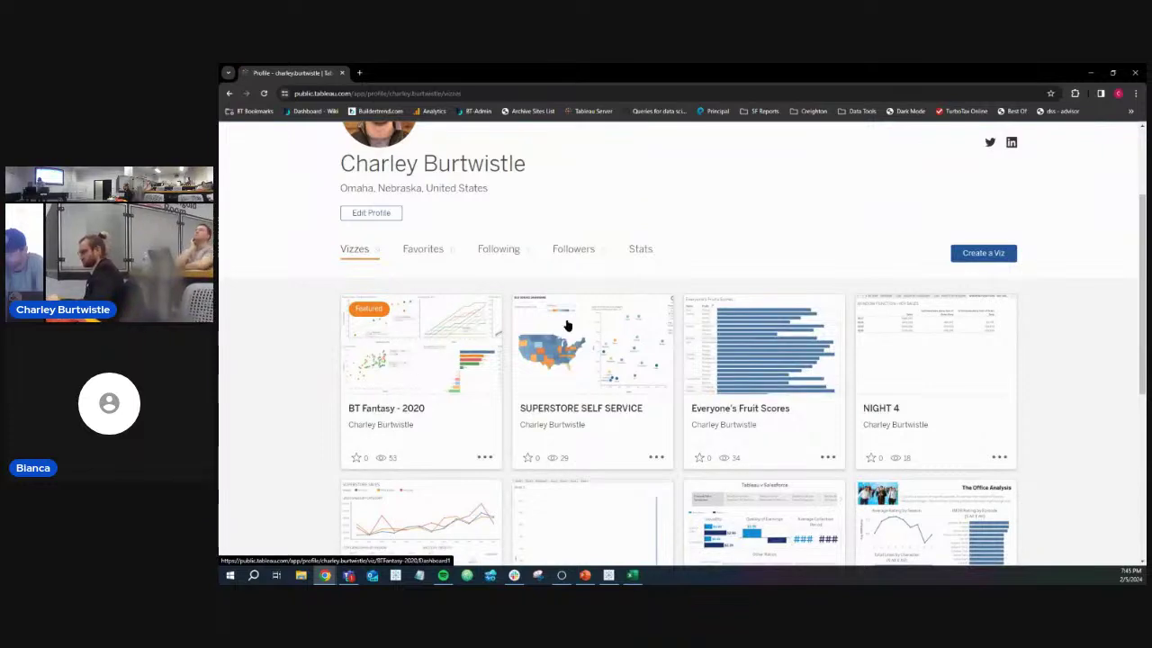
scroll(621, 333, "down", 2)
scroll(632, 324, "down", 1)
scroll(633, 324, "down", 1)
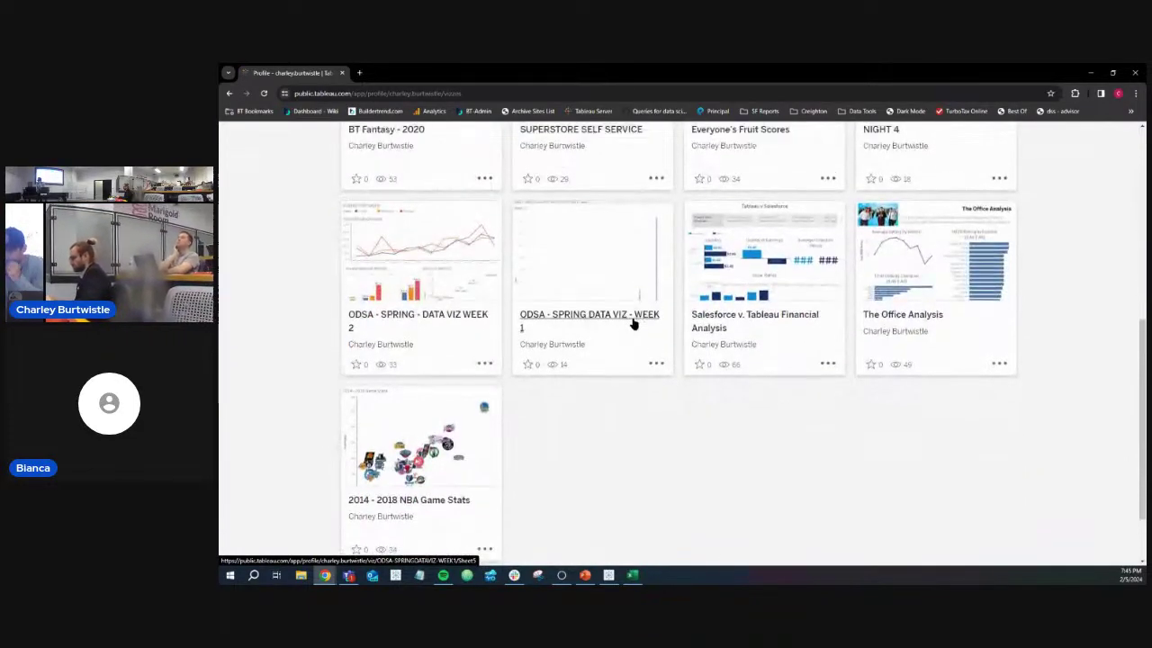
scroll(633, 324, "up", 1)
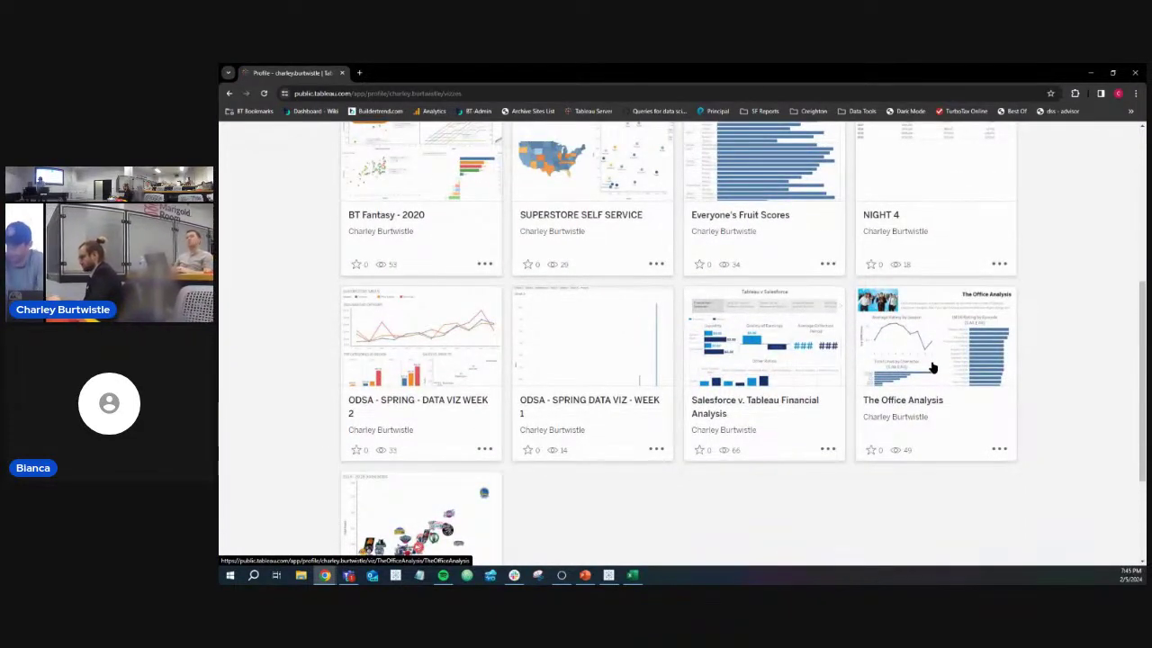
scroll(933, 367, "up", 4)
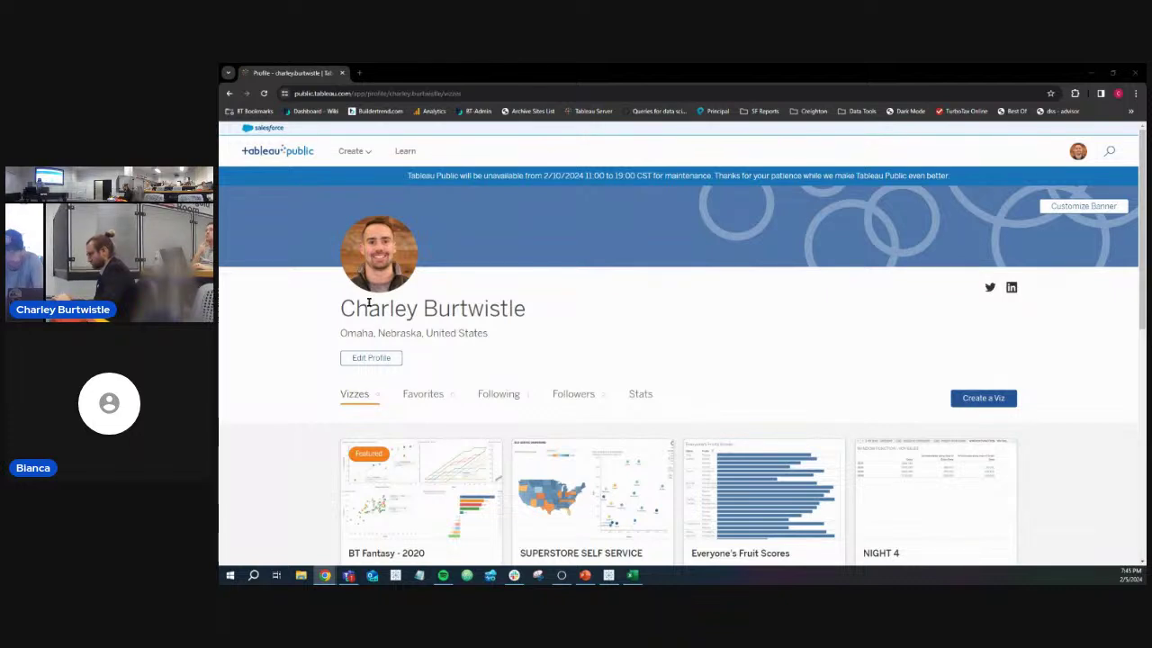
Open the Sample Data page in the Learn section, highlight the Superstore Sales description, and minimize the browser
left_click(405, 155)
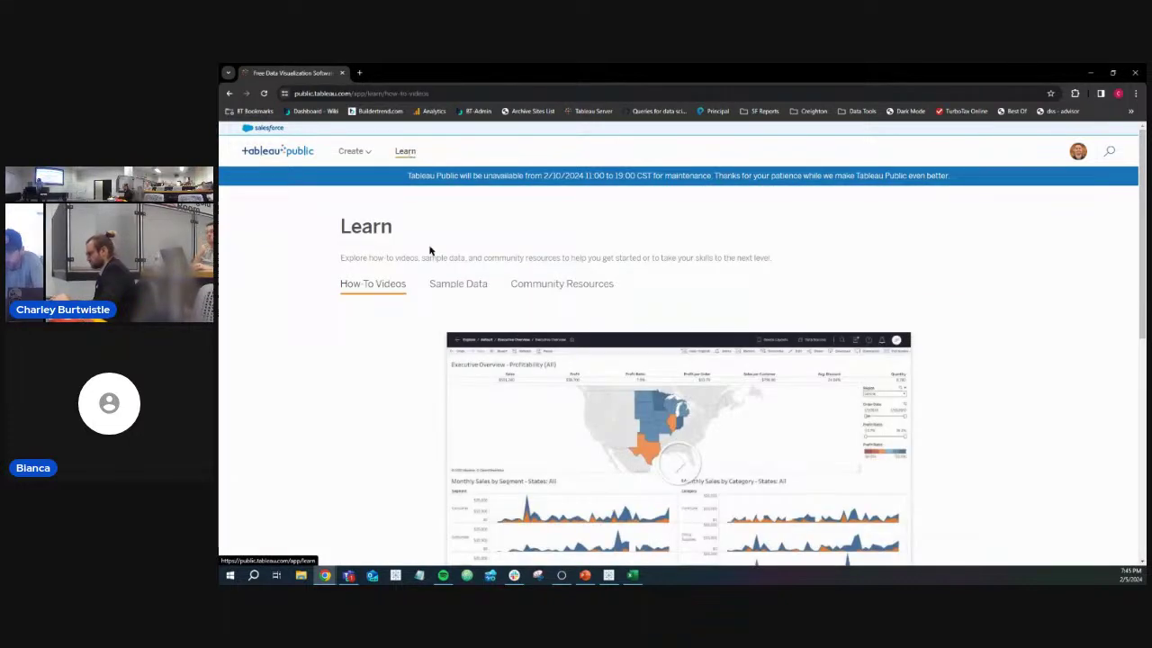
left_click(450, 288)
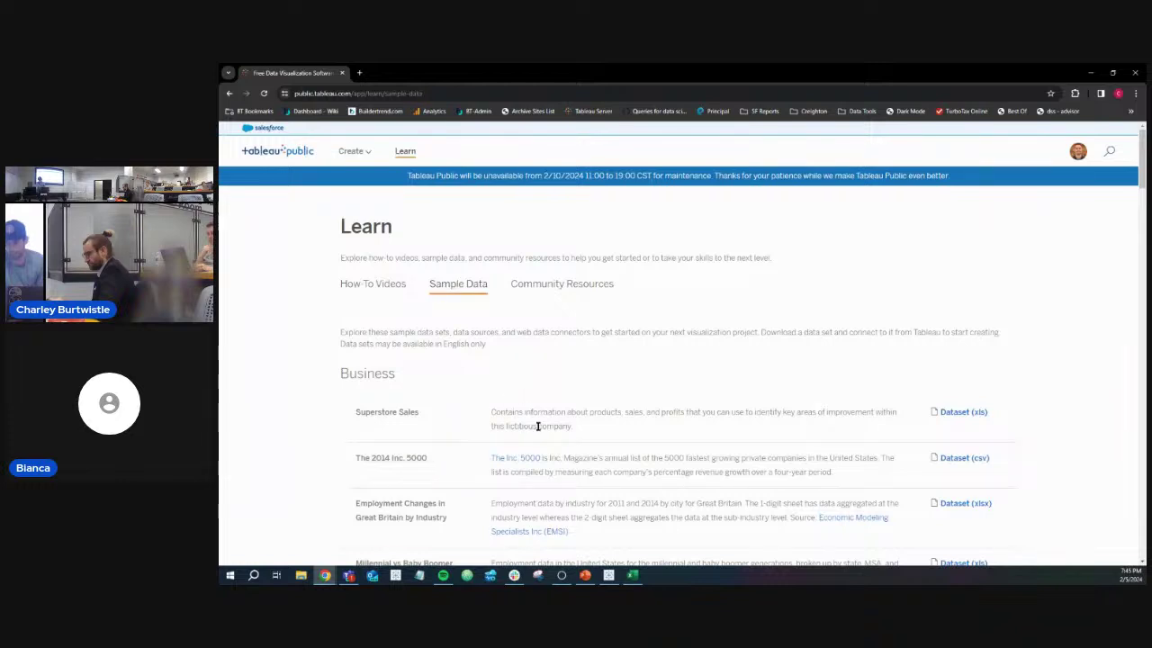
left_click_drag(573, 428, 486, 417)
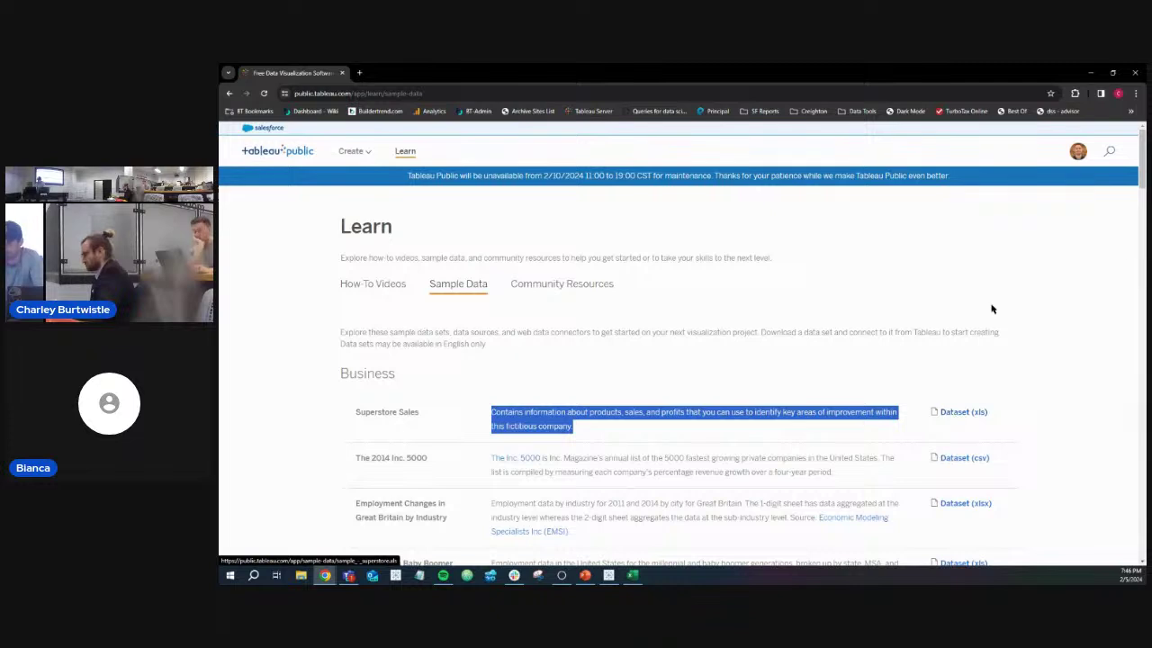
left_click(1094, 72)
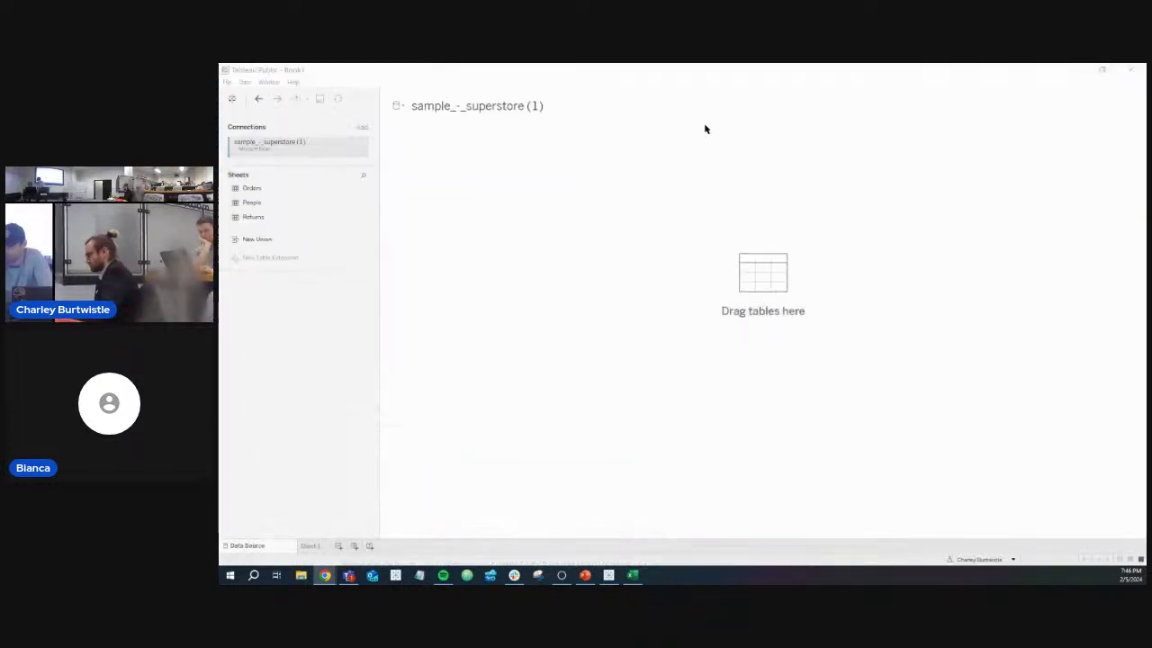
left_click(359, 150)
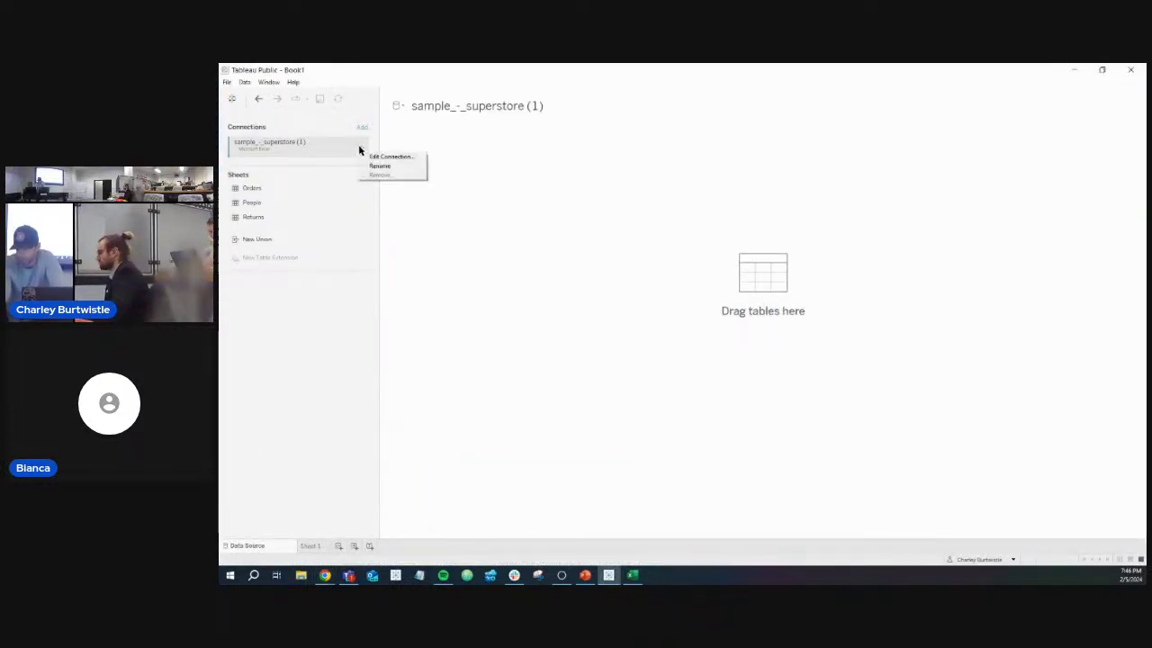
left_click(317, 147)
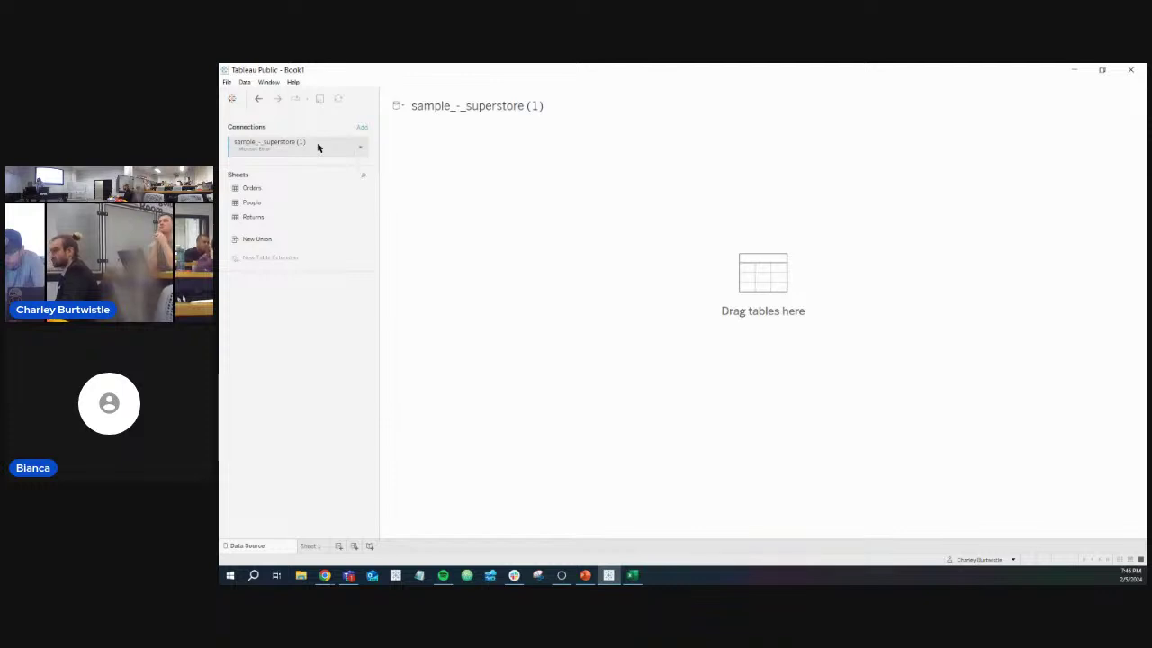
left_click(359, 148)
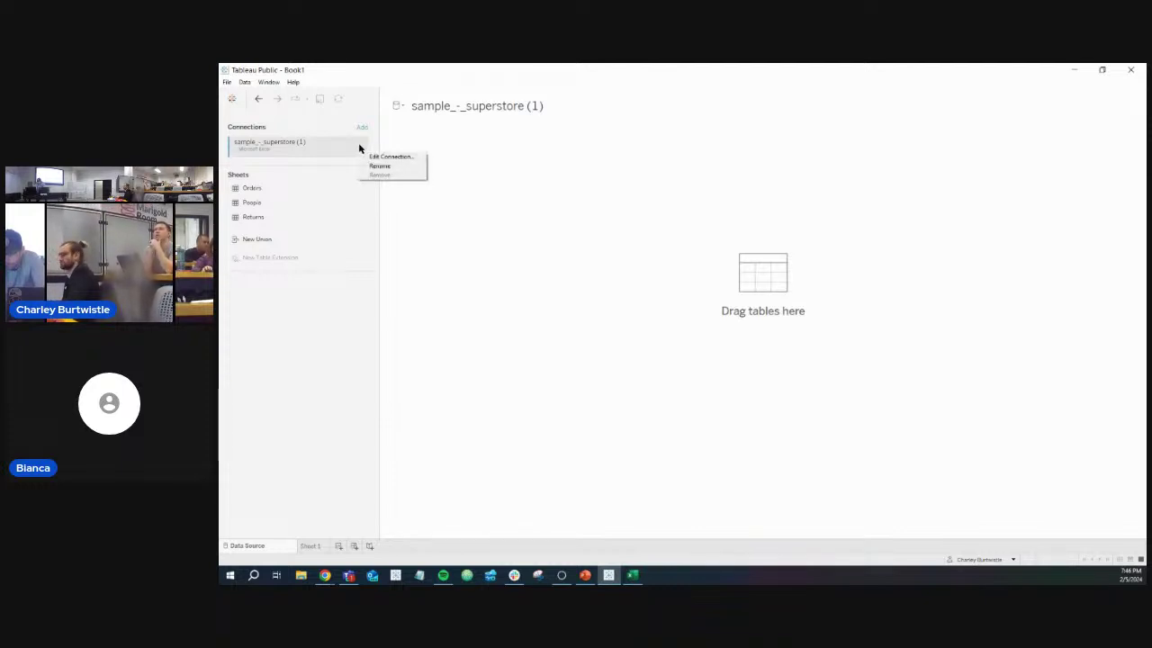
left_click(370, 155)
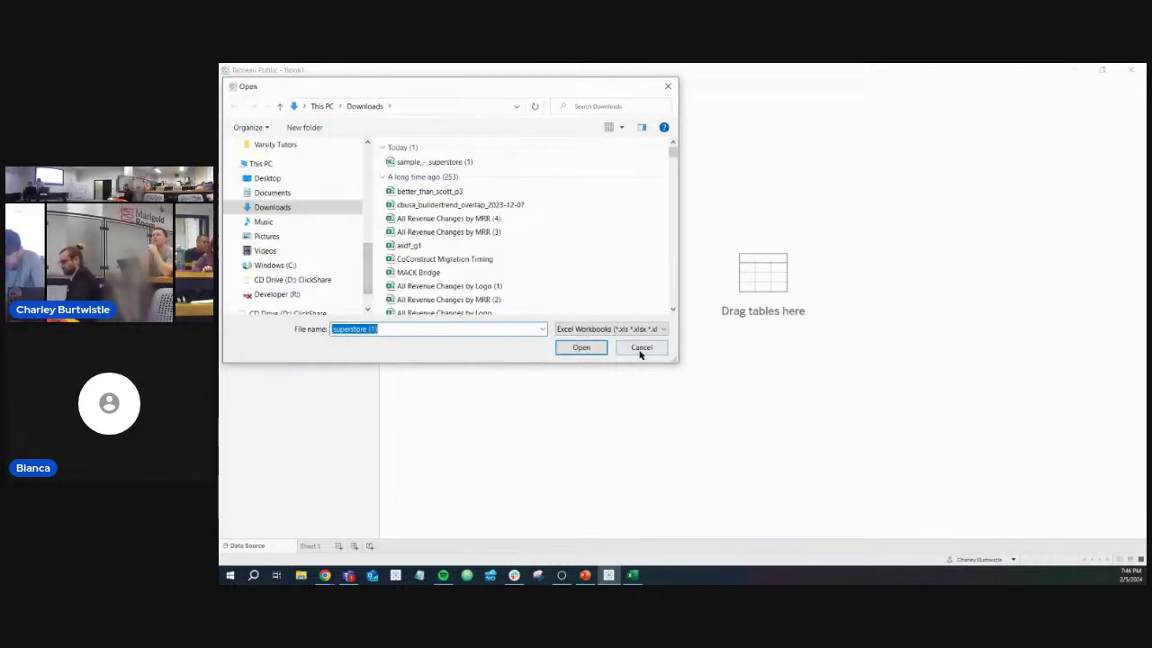
left_click(639, 354)
Restart Tableau Public and connect to the Excel workbook sample_-_superstore (1) from the Downloads folder
left_click(1132, 69)
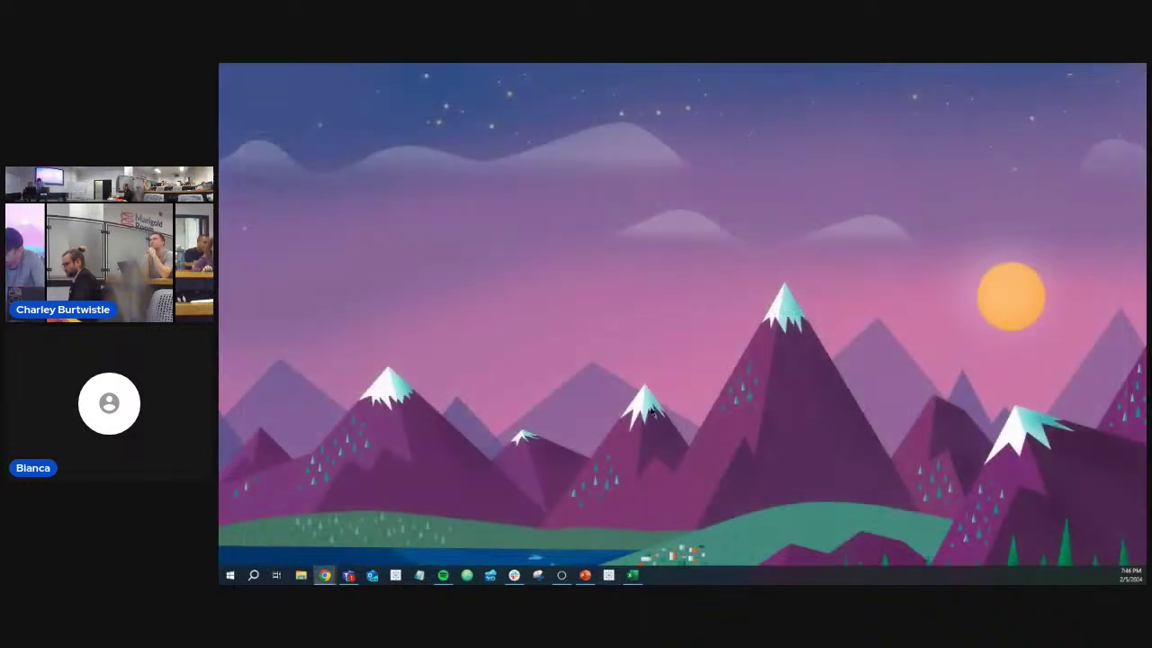
left_click(609, 574)
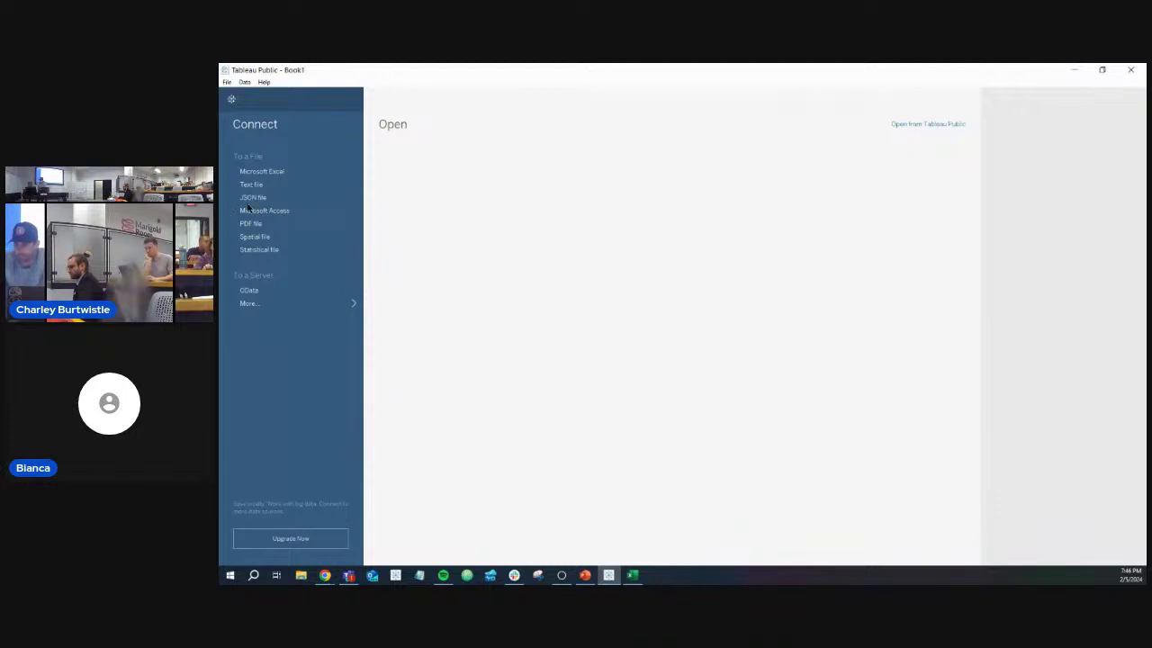
left_click(269, 172)
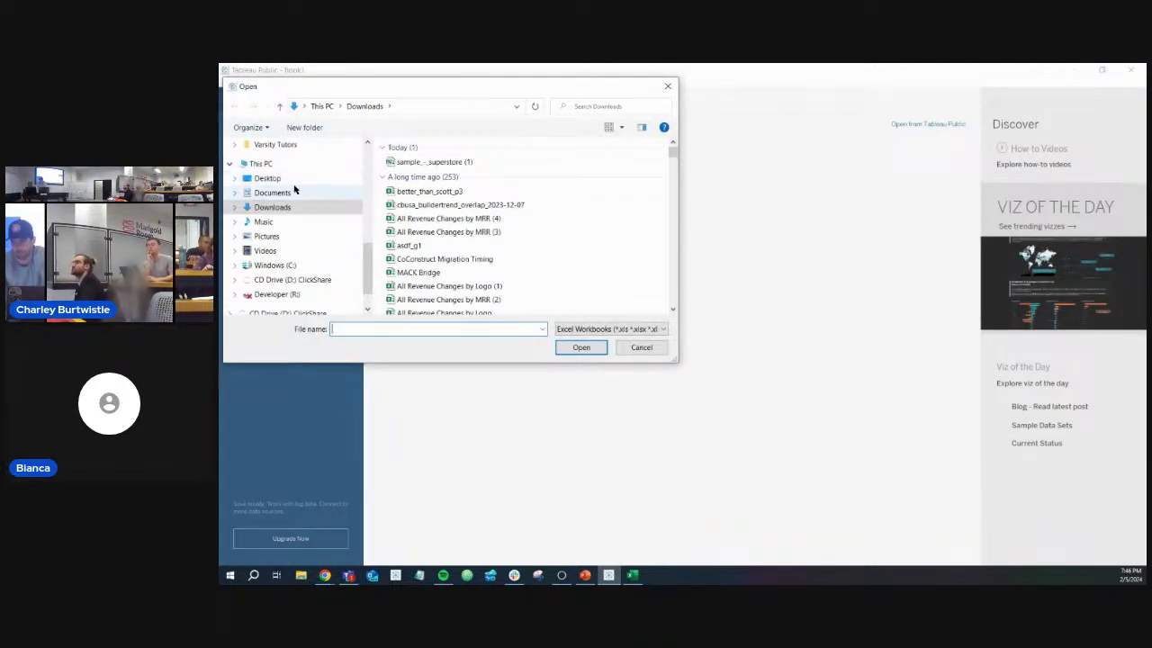
double_click(440, 162)
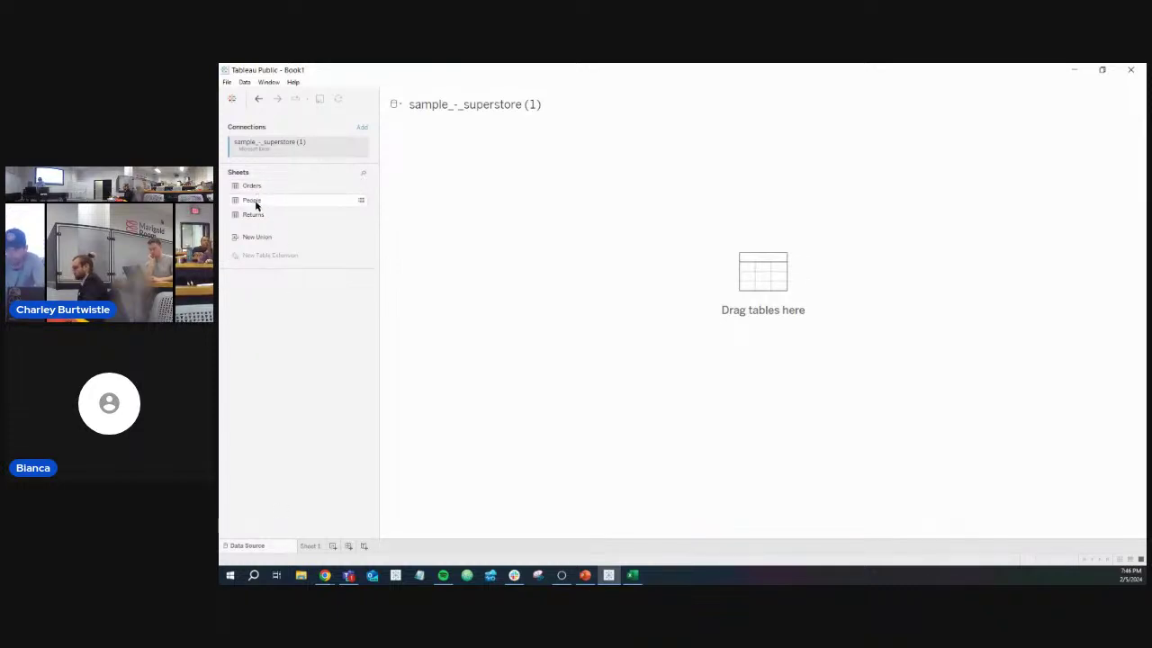
mouse_move(256, 198)
left_mouse_down()
mouse_move(270, 192)
mouse_move(269, 216)
left_mouse_up()
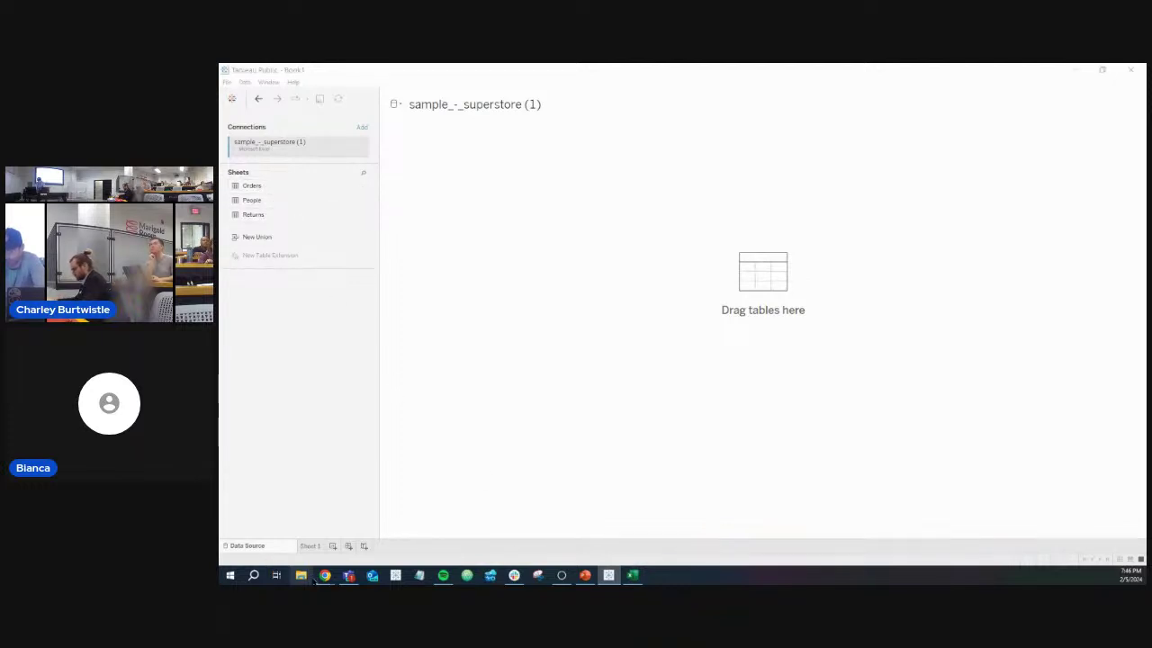
Switch to File Explorer and try to open the recent file sample_-_superstore (1) in Excel
left_click(301, 576)
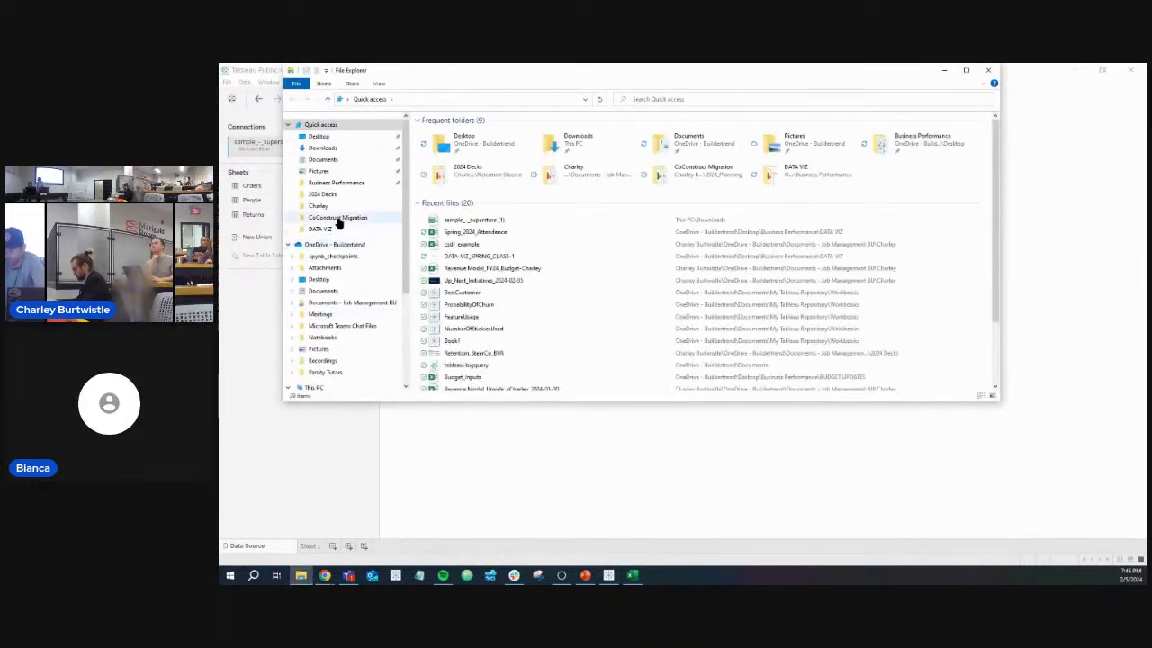
left_click(510, 222)
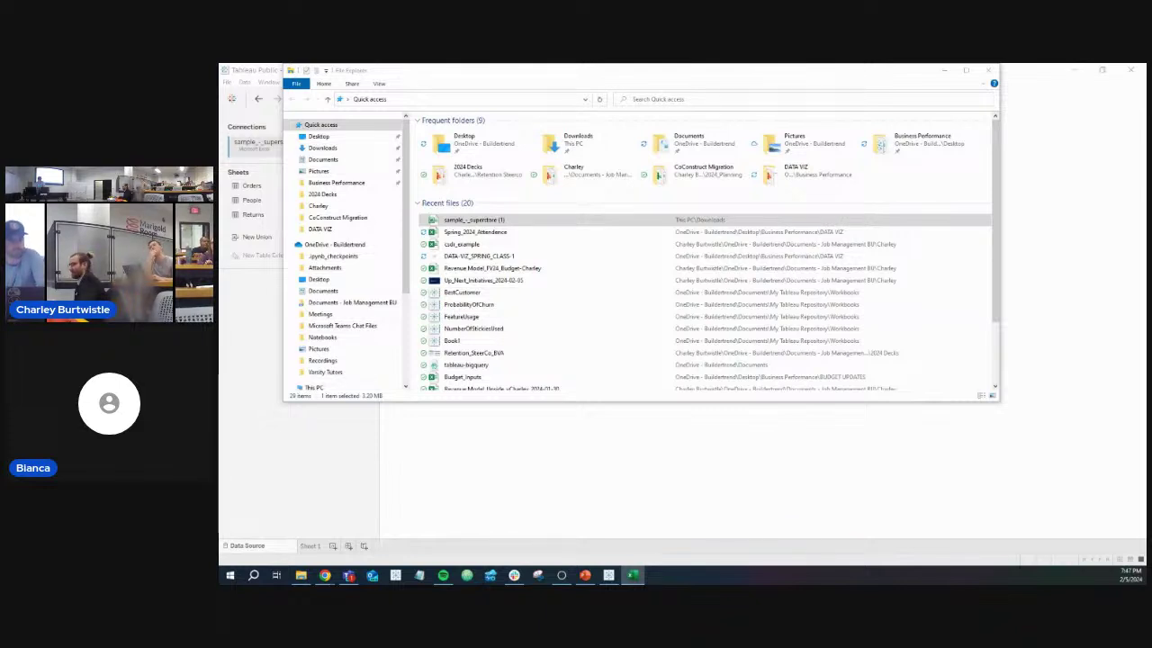
left_click_drag(220, 369, 558, 64)
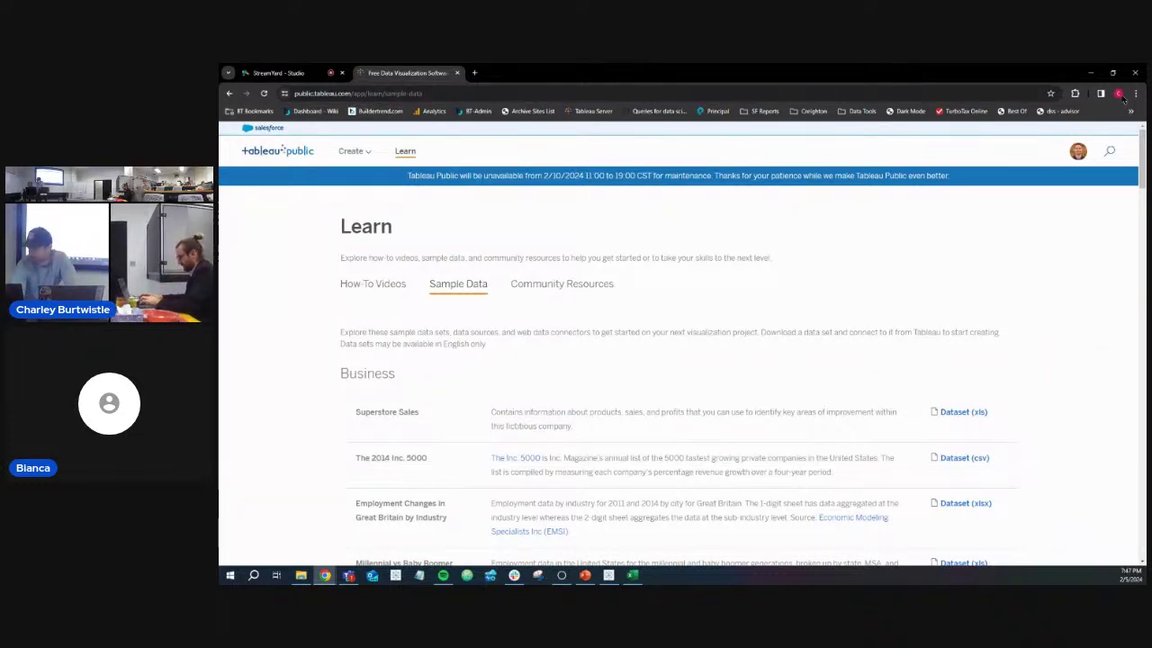
left_click(1097, 75)
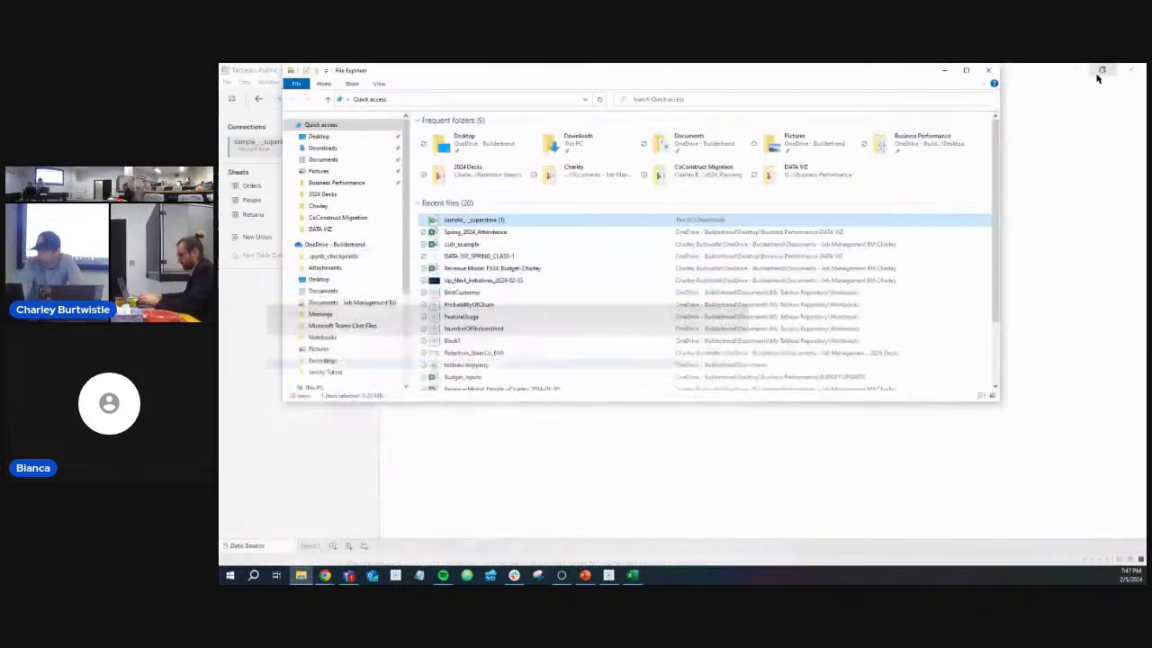
double_click(544, 223)
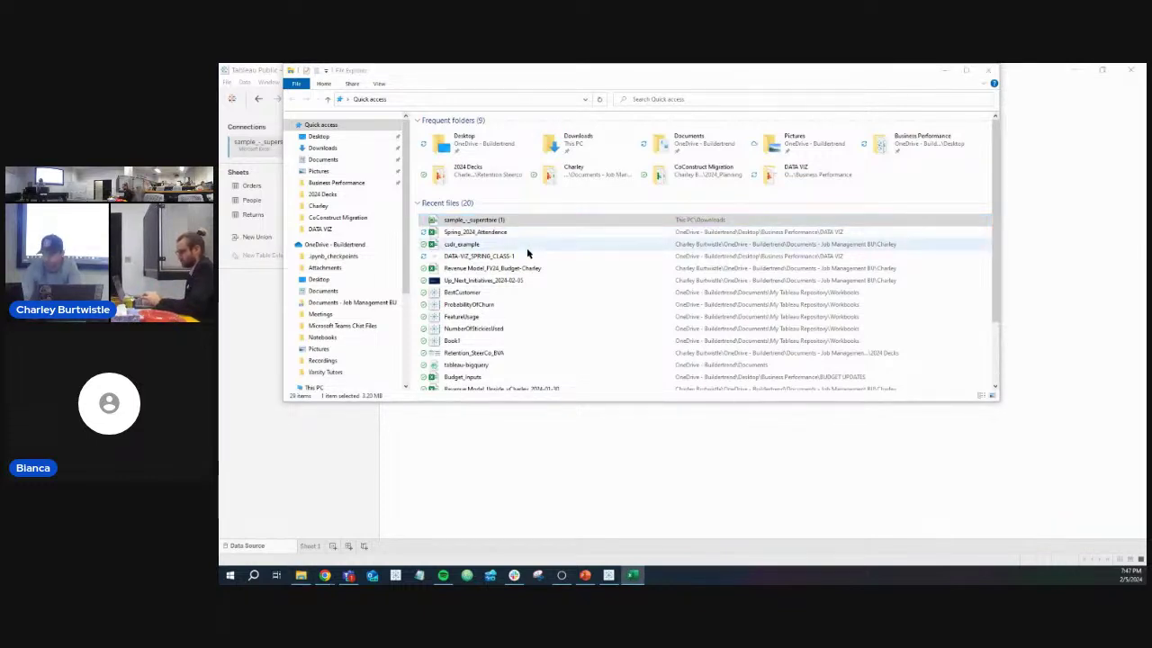
mouse_move(635, 576)
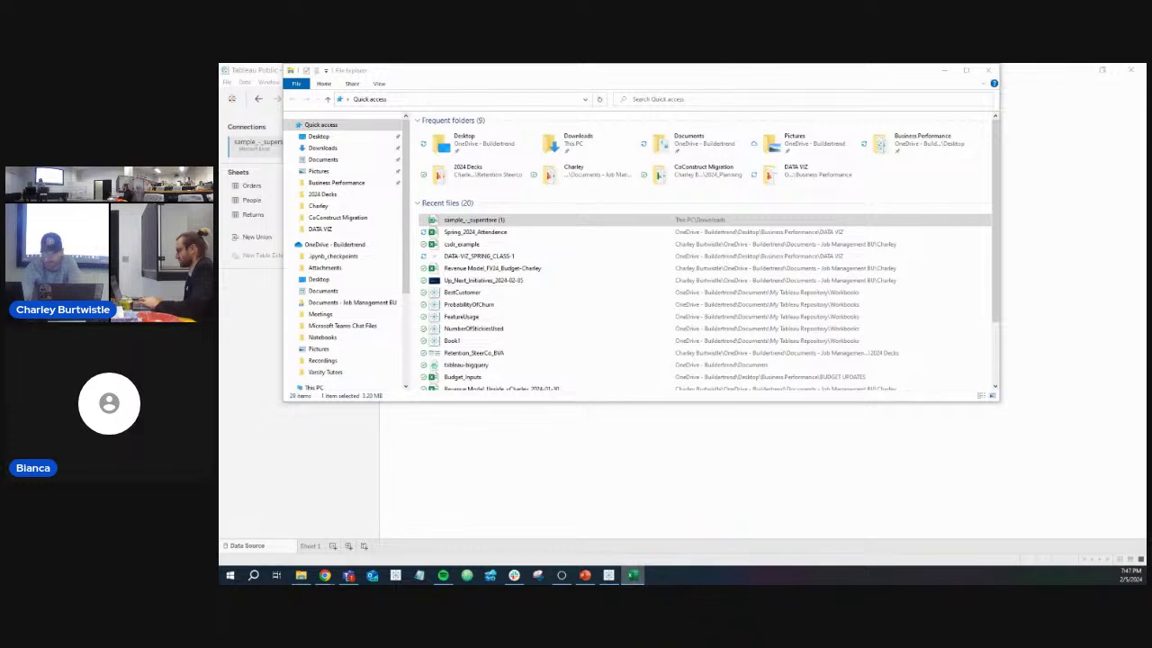
left_click(541, 223)
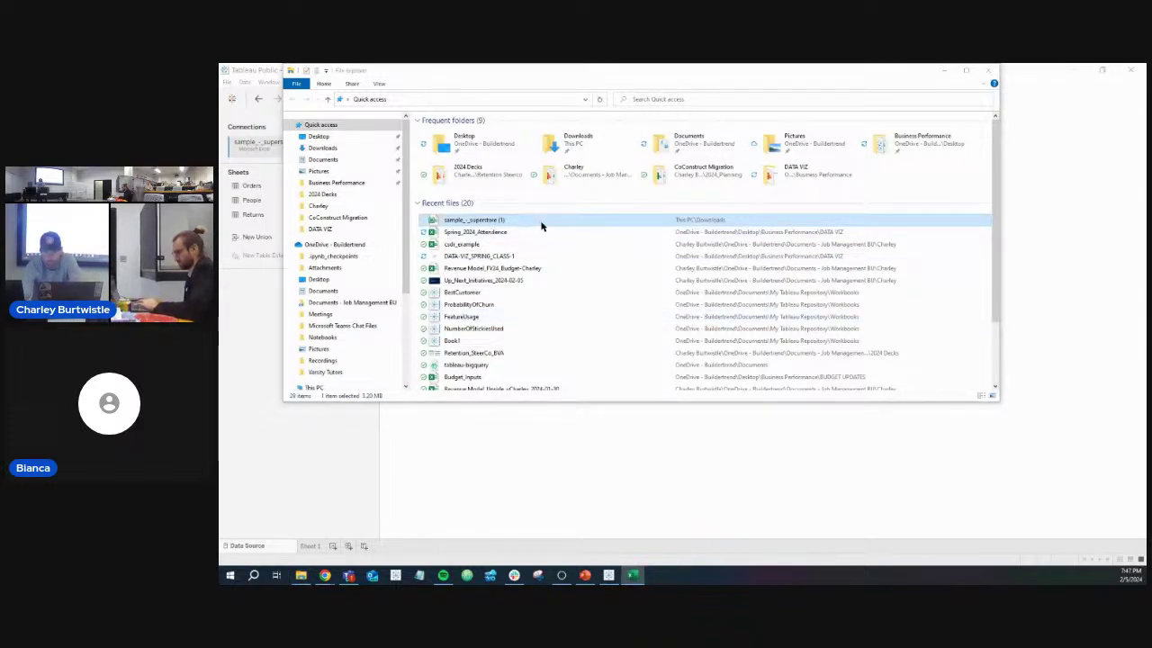
right_click(645, 225)
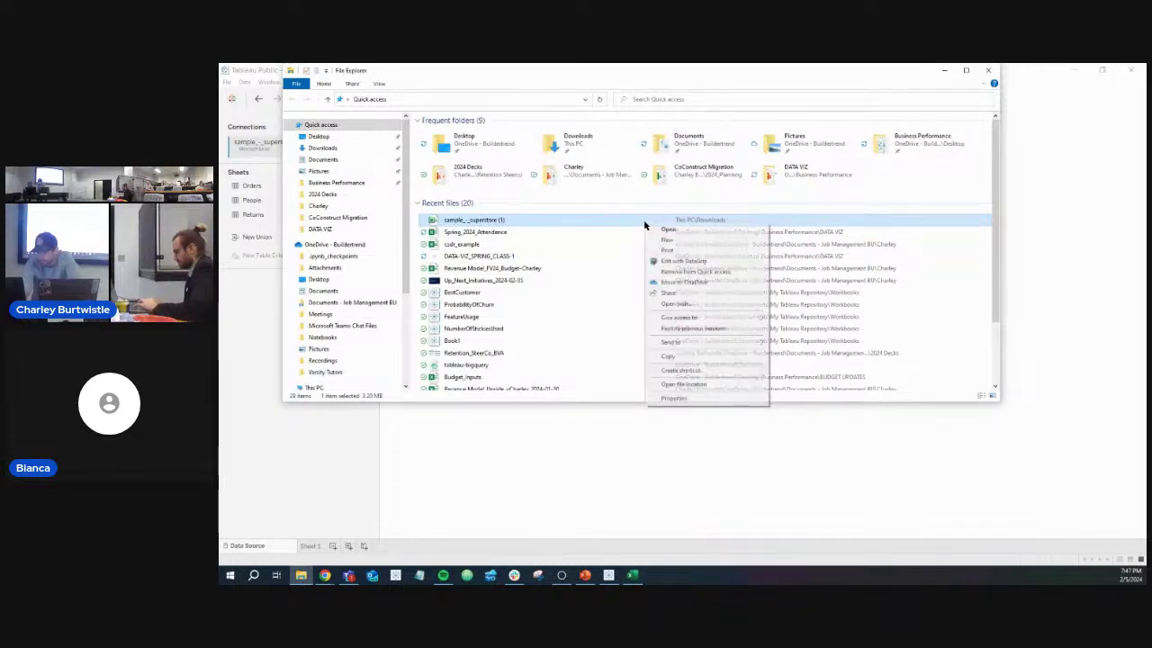
left_click(665, 231)
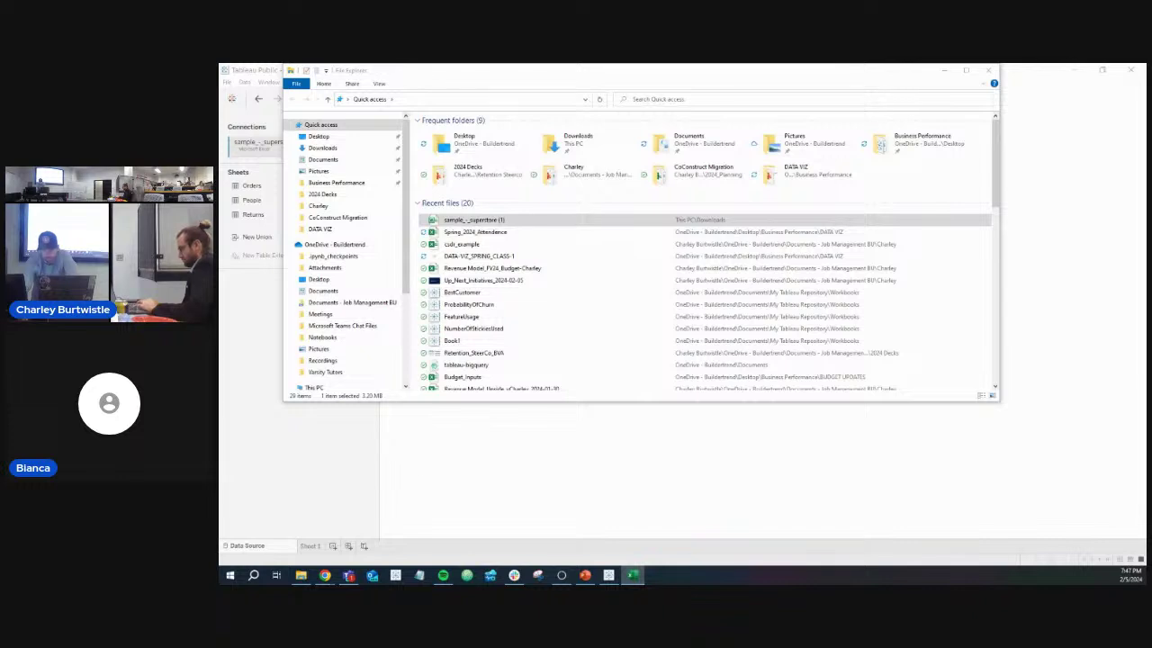
Look through the DATA VIZ folder inside Business Performance, and close File Explorer
left_click(341, 186)
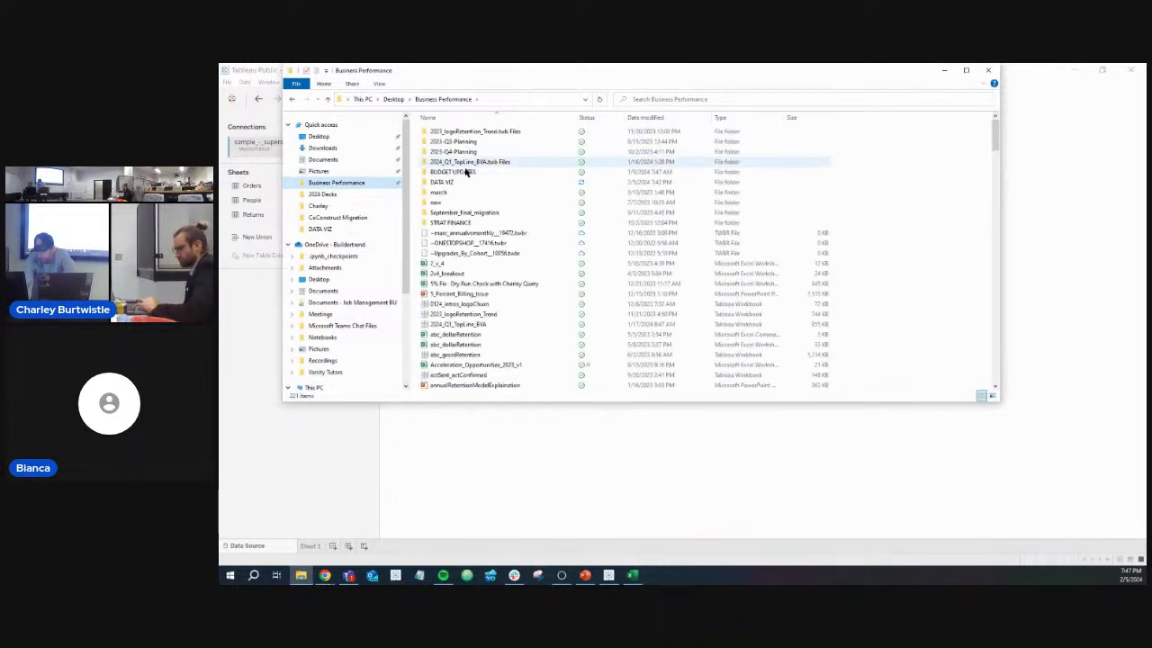
double_click(458, 182)
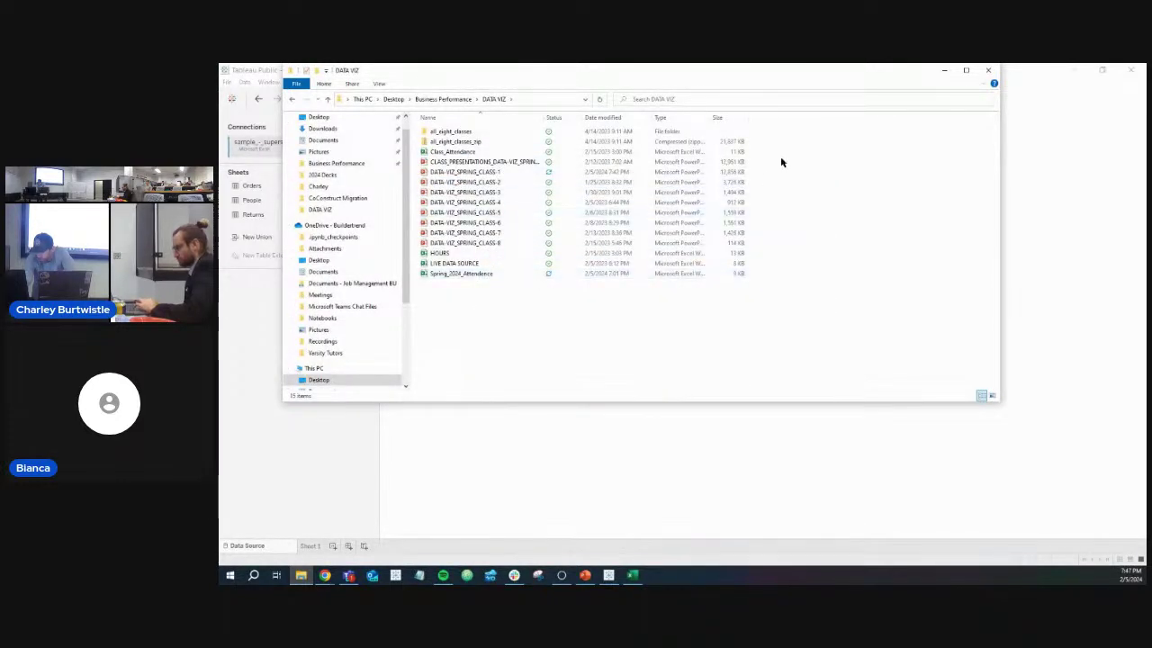
left_click(985, 71)
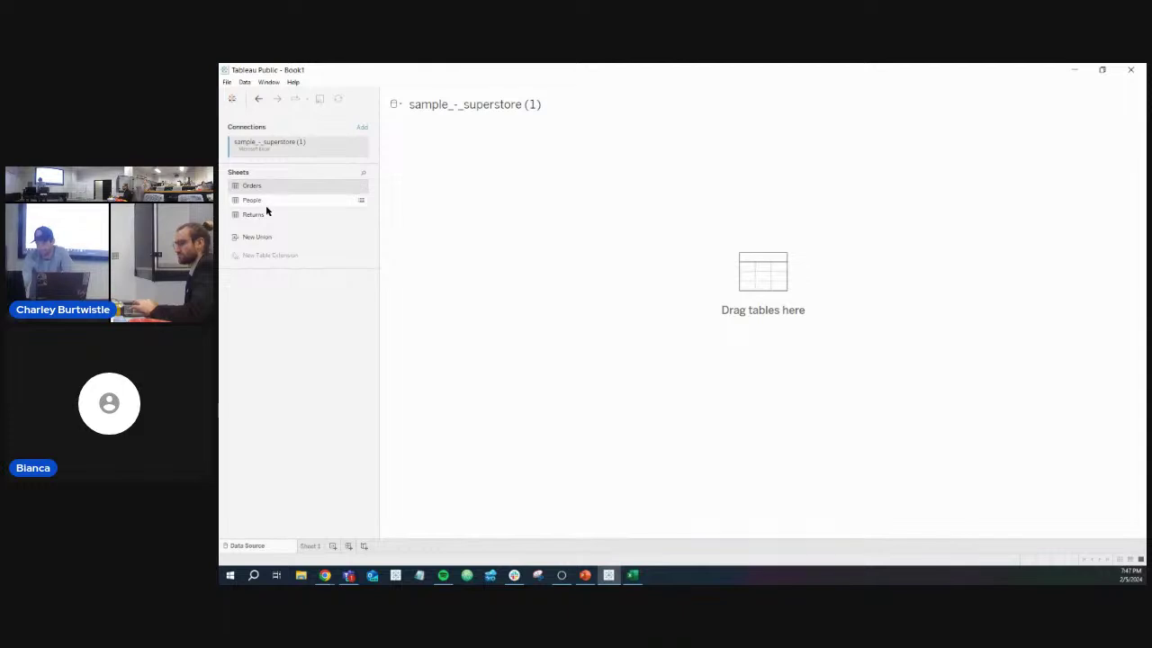
Add the Orders table to the data source canvas, review its data preview, and go to Sheet 1
left_click_drag(267, 186, 614, 206)
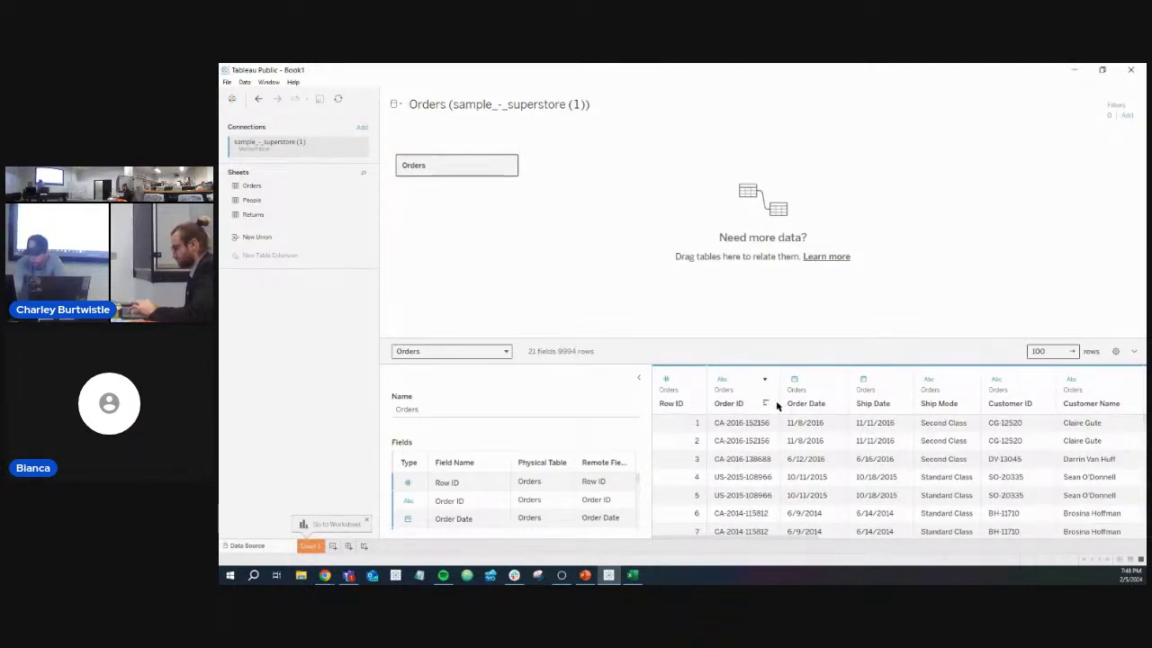
left_click_drag(727, 540, 669, 550)
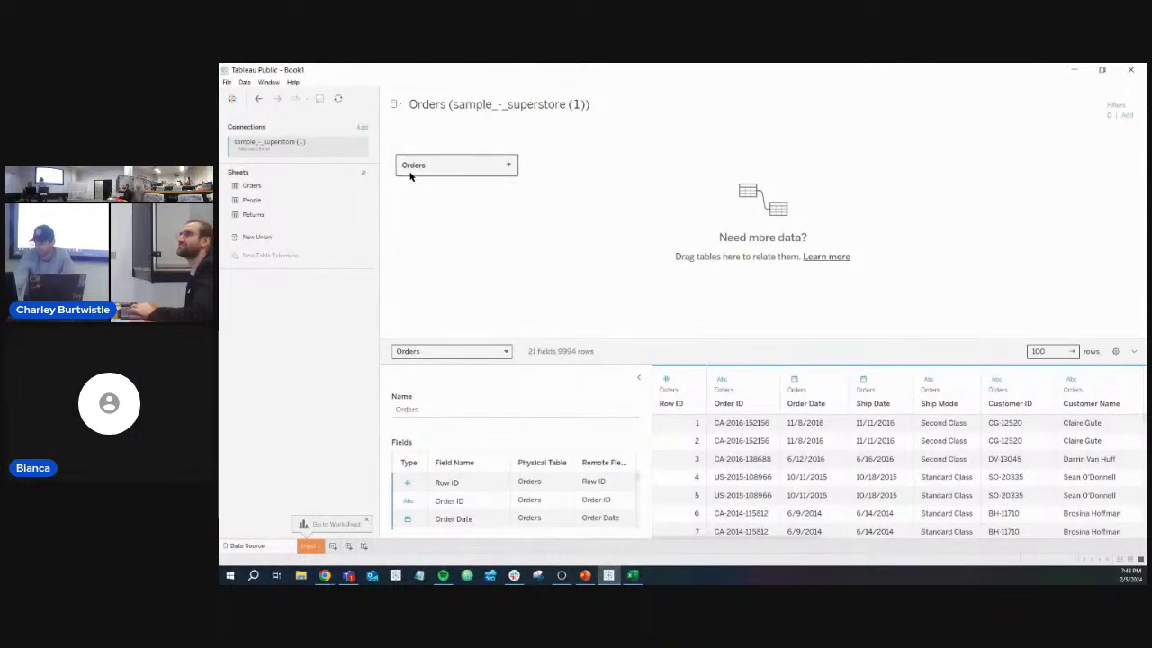
left_click(310, 547)
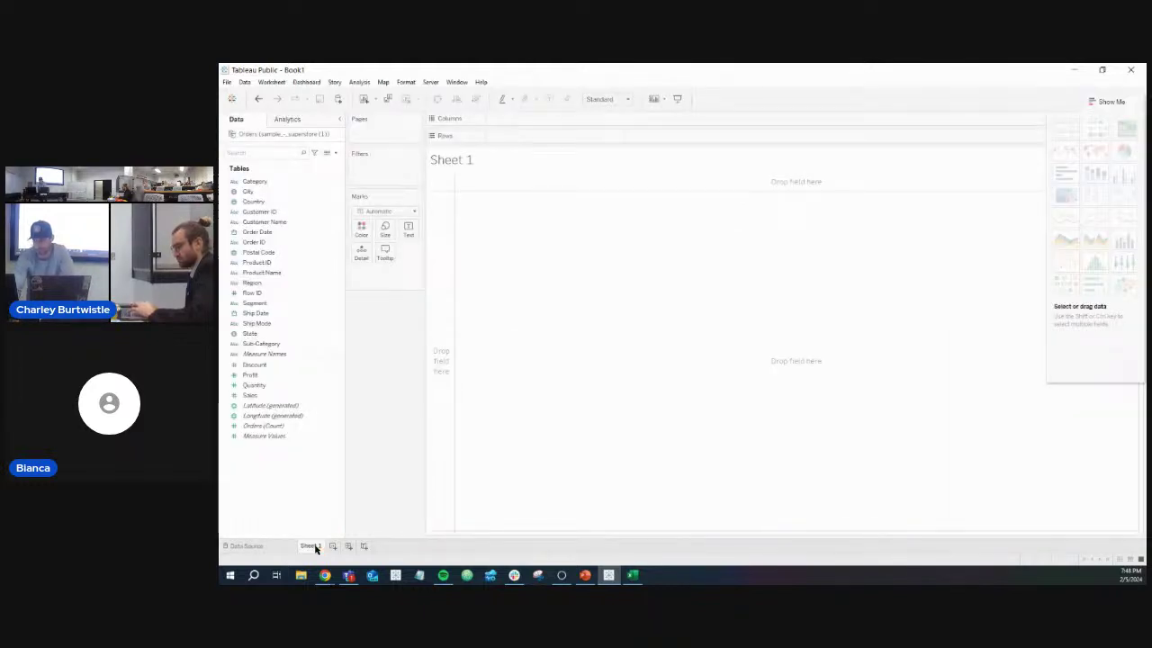
key("alt+Tab")
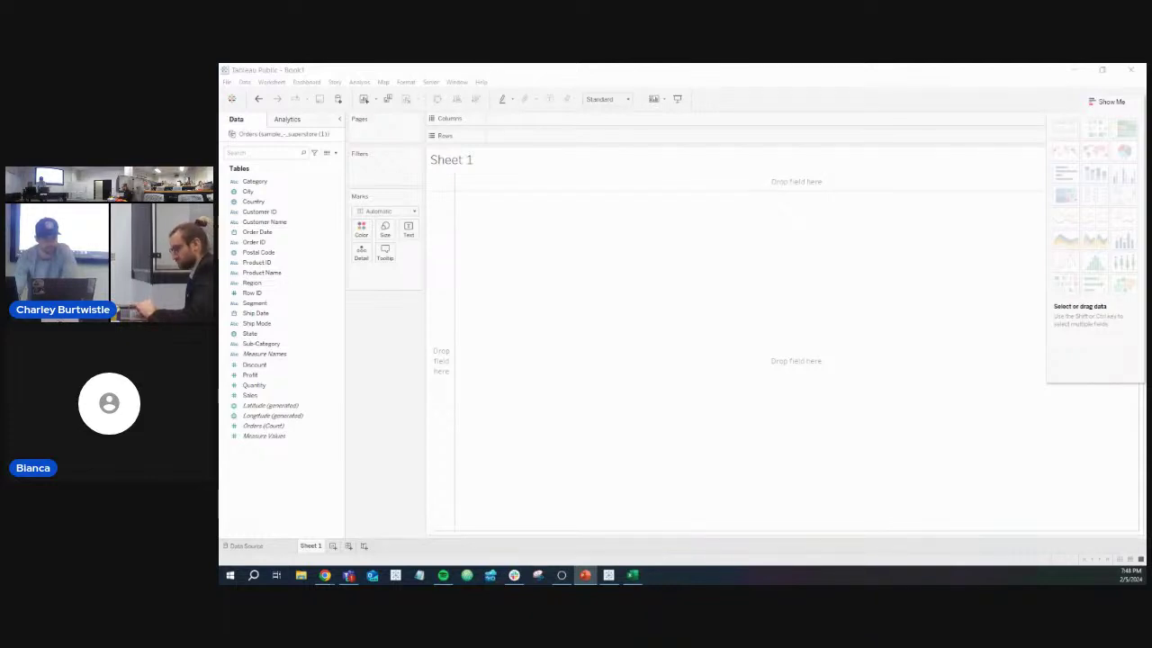
mouse_move(514, 575)
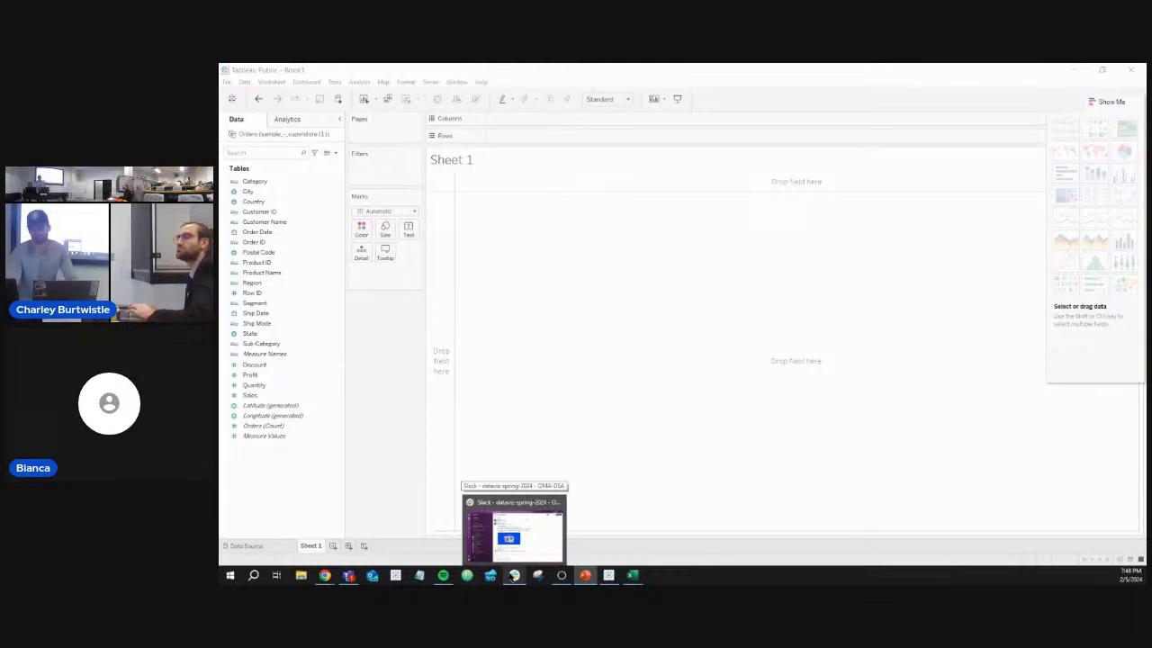
Build a bar chart on Sheet 1 with Category on Columns and the sum of Sales on Rows
left_click(261, 181)
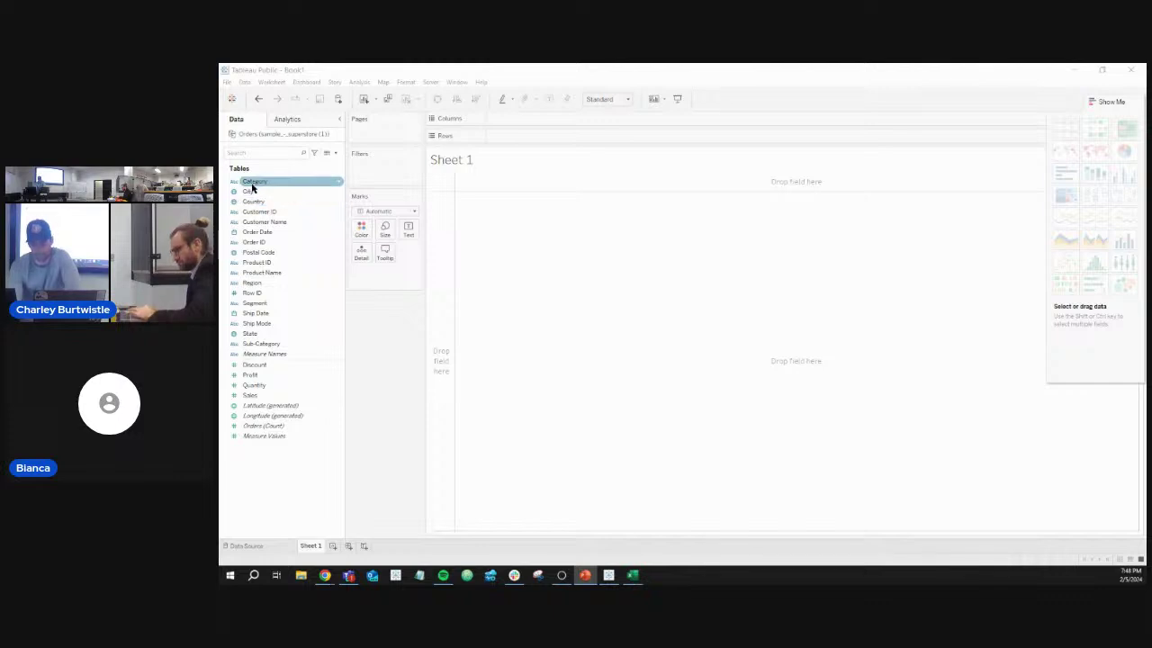
left_click_drag(254, 185, 527, 124)
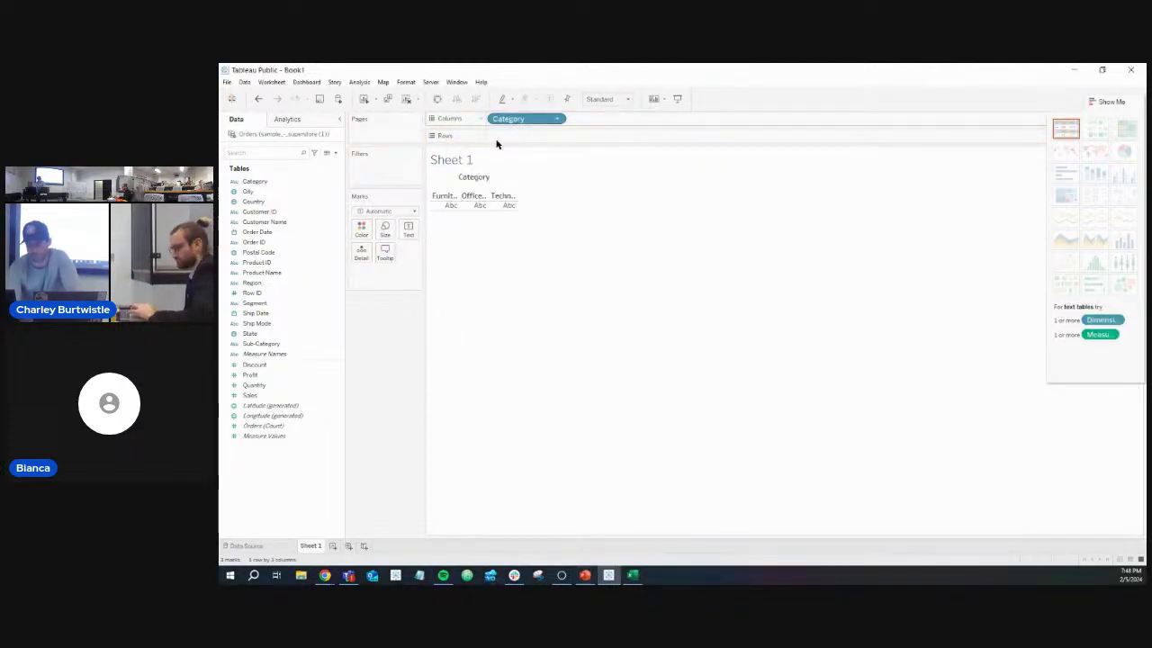
left_click_drag(257, 395, 515, 136)
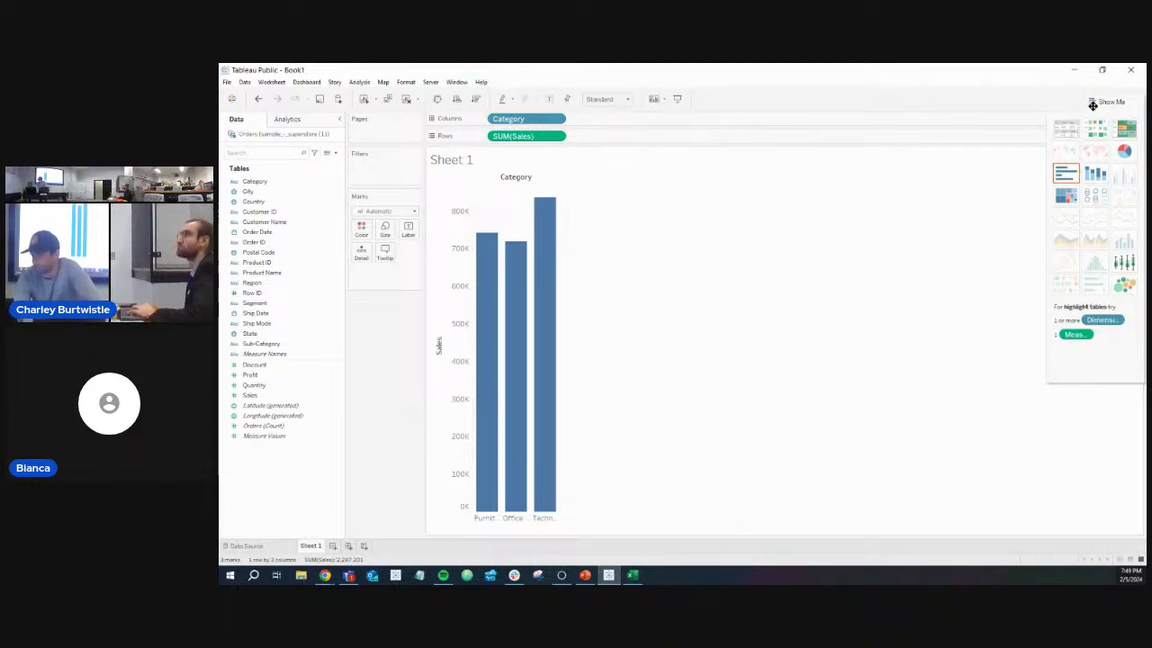
Try showing sales by category as a pie chart, text table, box-and-whisker plot and packed bubbles
left_click(1125, 153)
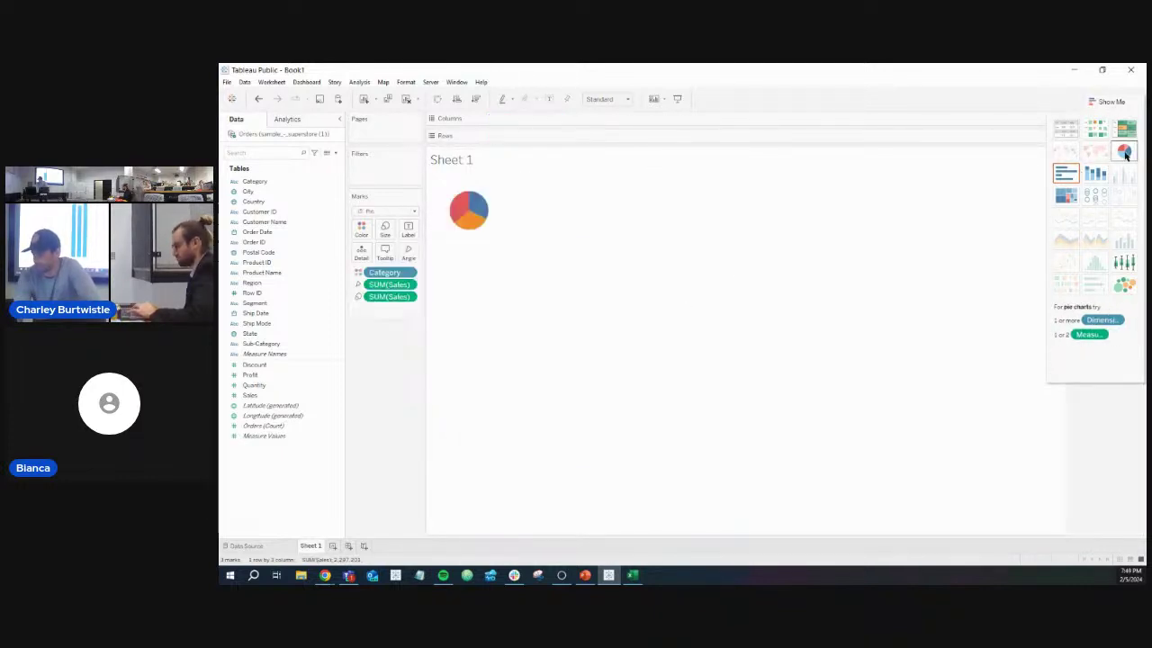
mouse_move(473, 225)
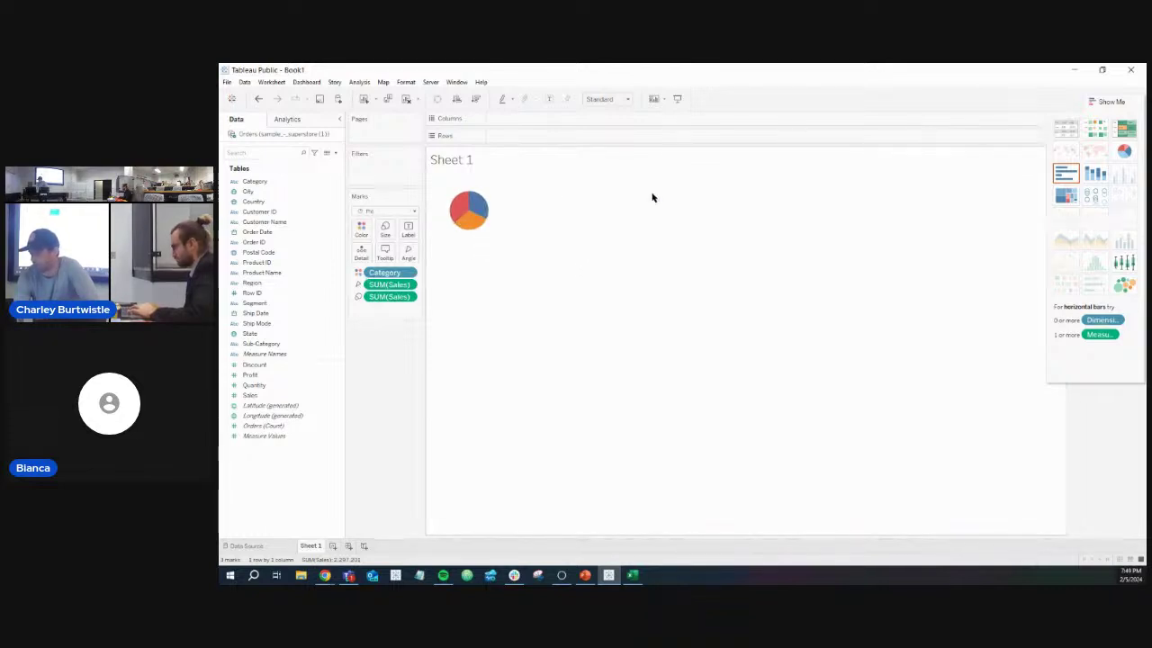
left_click(1070, 137)
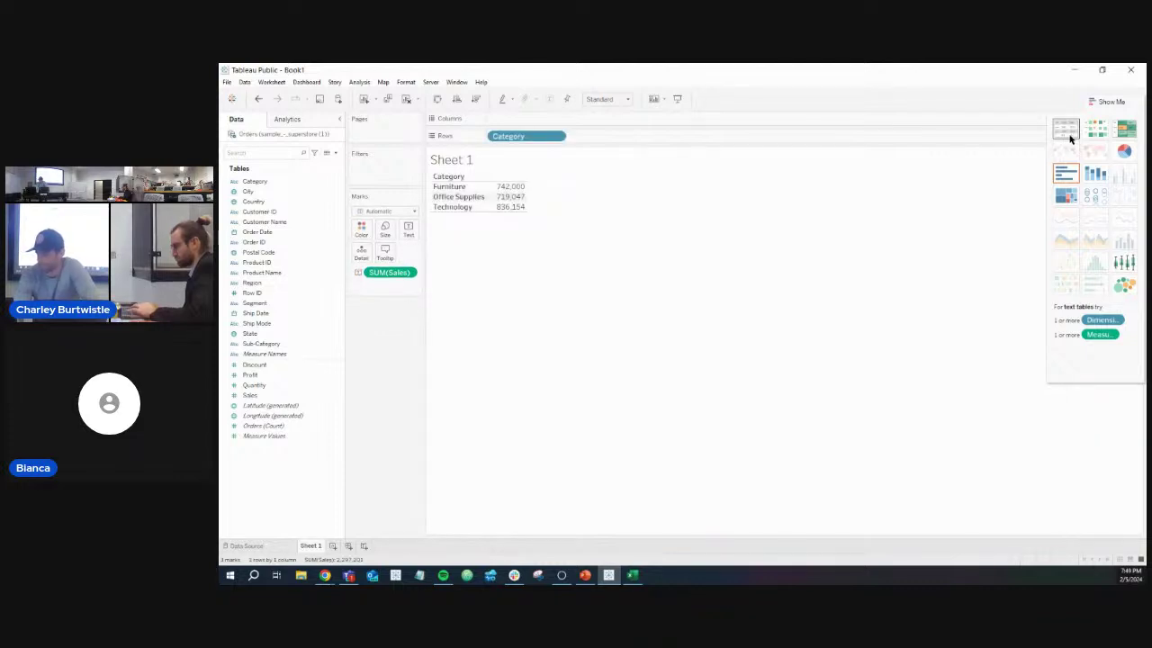
left_click(1121, 264)
left_click(1124, 285)
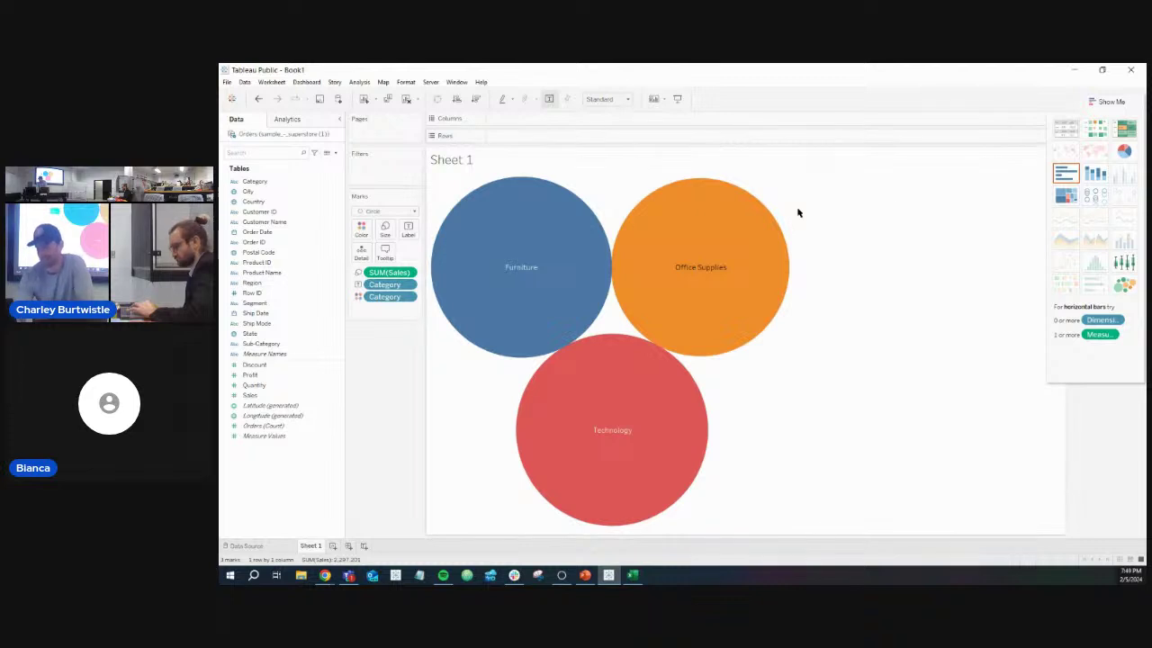
Undo the chart type changes back to the vertical bar chart of Sales by Category
left_click(258, 99)
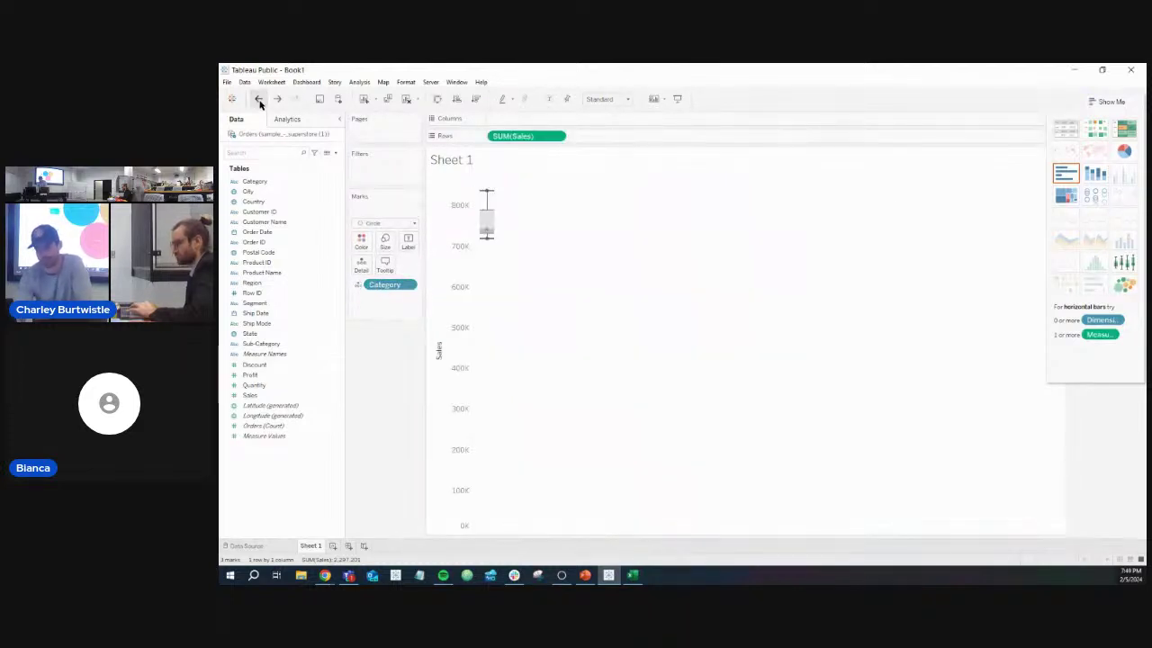
left_click(258, 99)
left_click(258, 99)
left_click(258, 99)
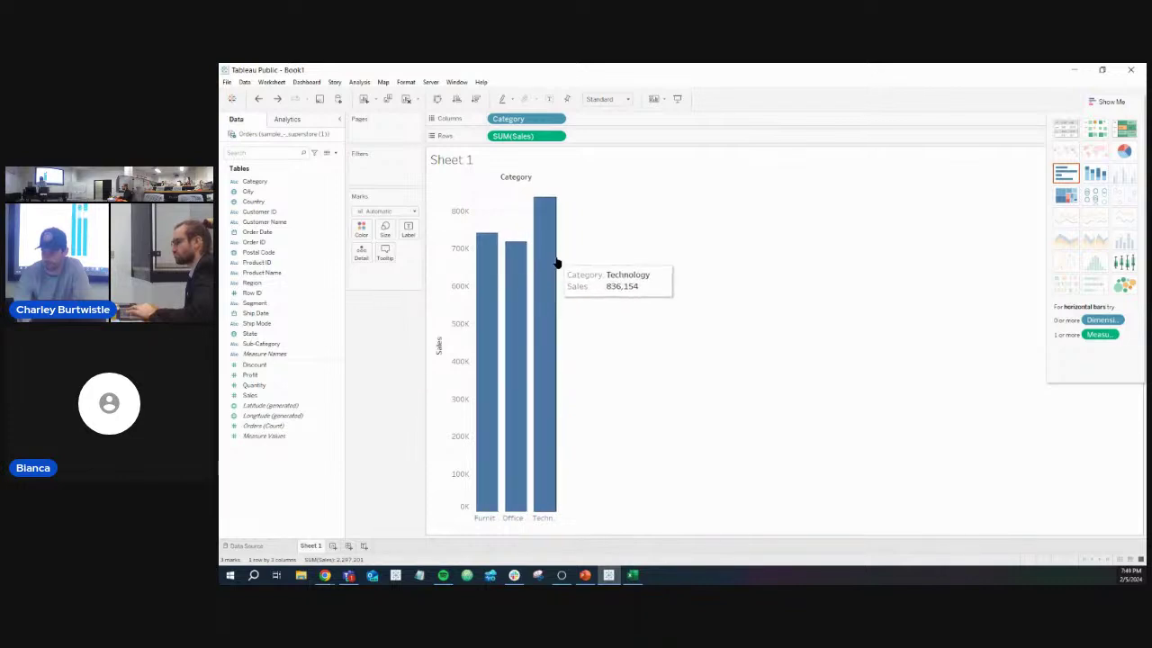
Make the bars horizontal by putting Sales on Columns and Category on Rows, and hide the Show Me chart suggestions
left_click_drag(525, 119, 587, 125)
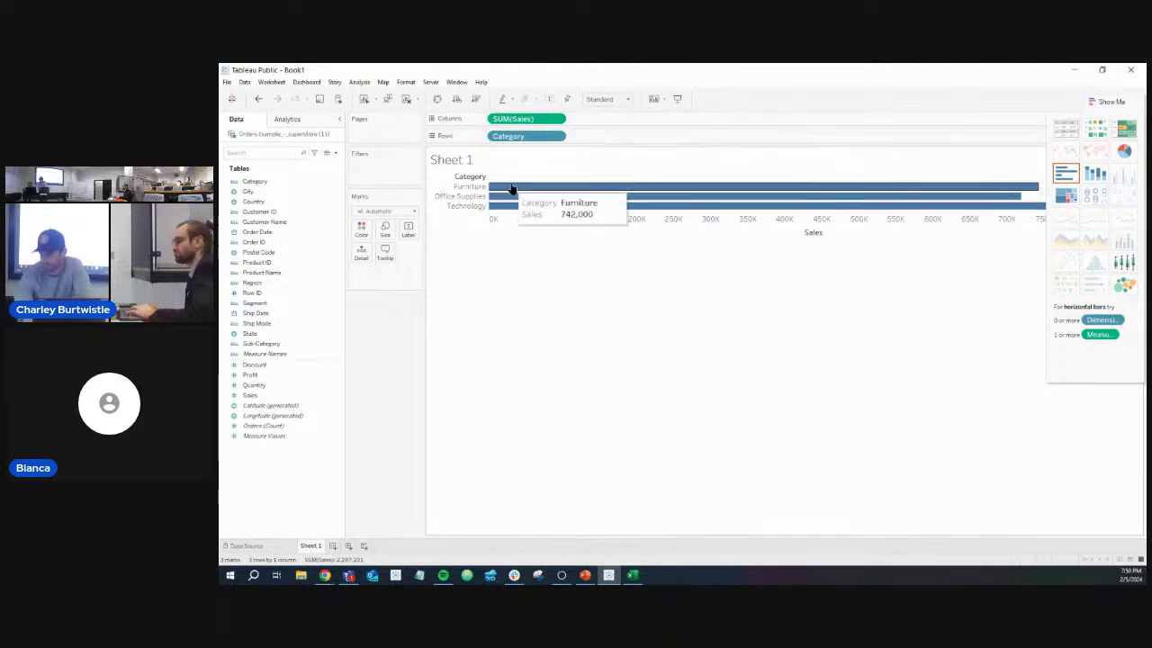
left_click(1107, 102)
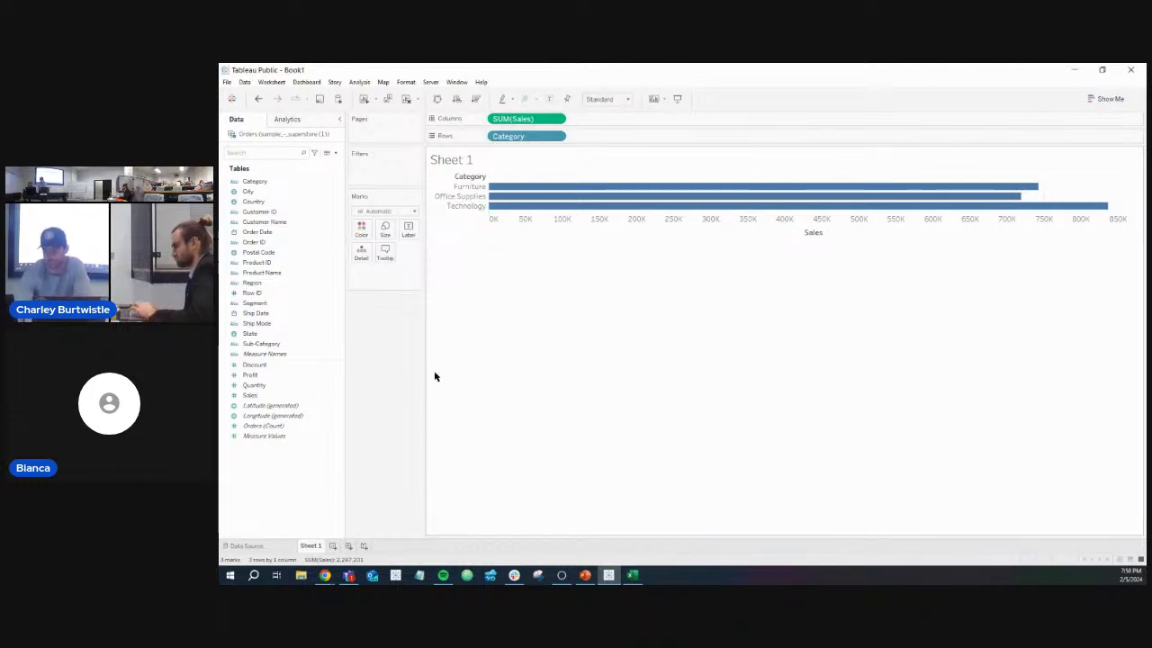
Add a second worksheet and build a horizontal bar chart with the sum of Discount on Columns and Region on Rows
left_click(332, 547)
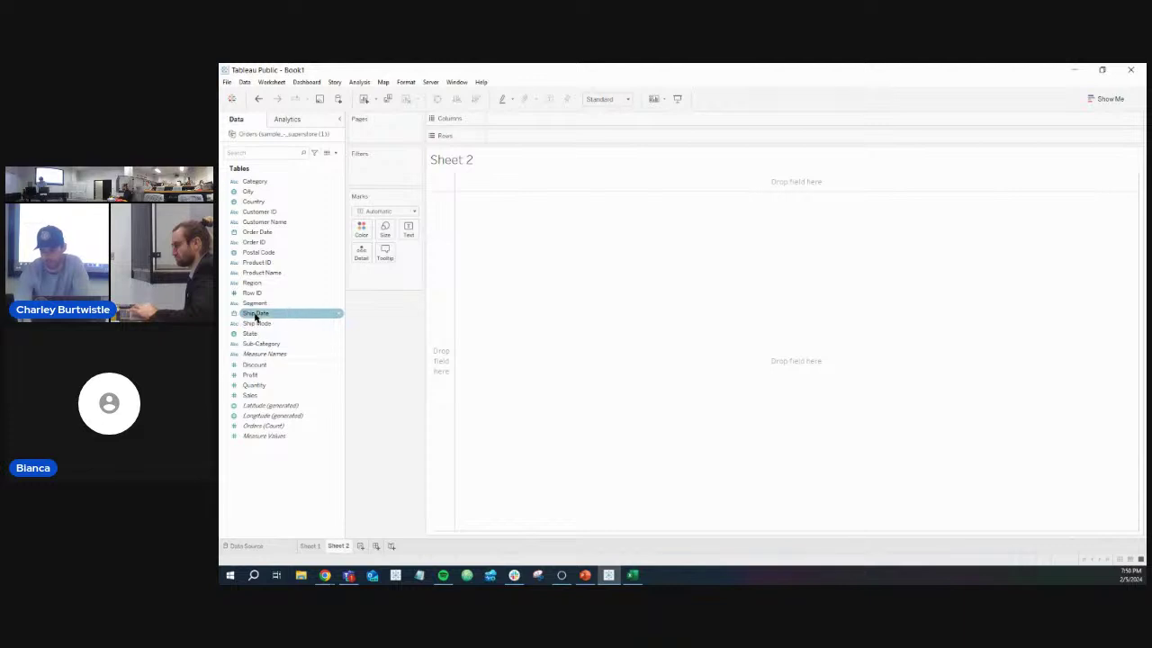
left_click_drag(257, 275, 488, 135)
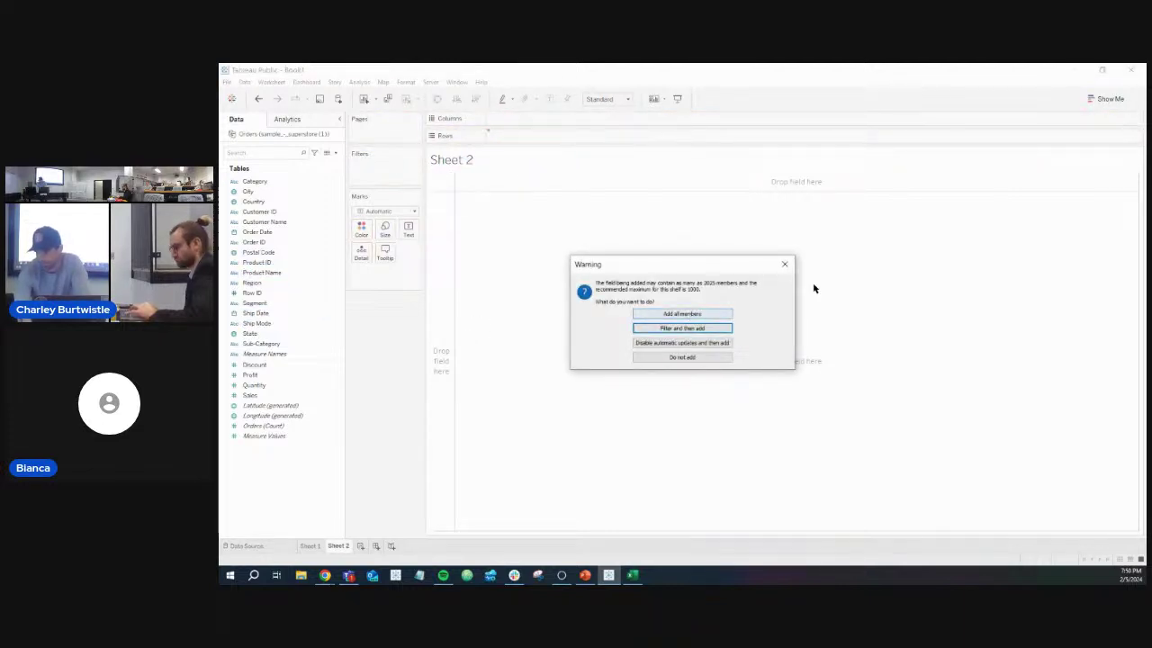
left_click(784, 263)
left_click_drag(270, 283, 540, 136)
left_click_drag(260, 366, 544, 120)
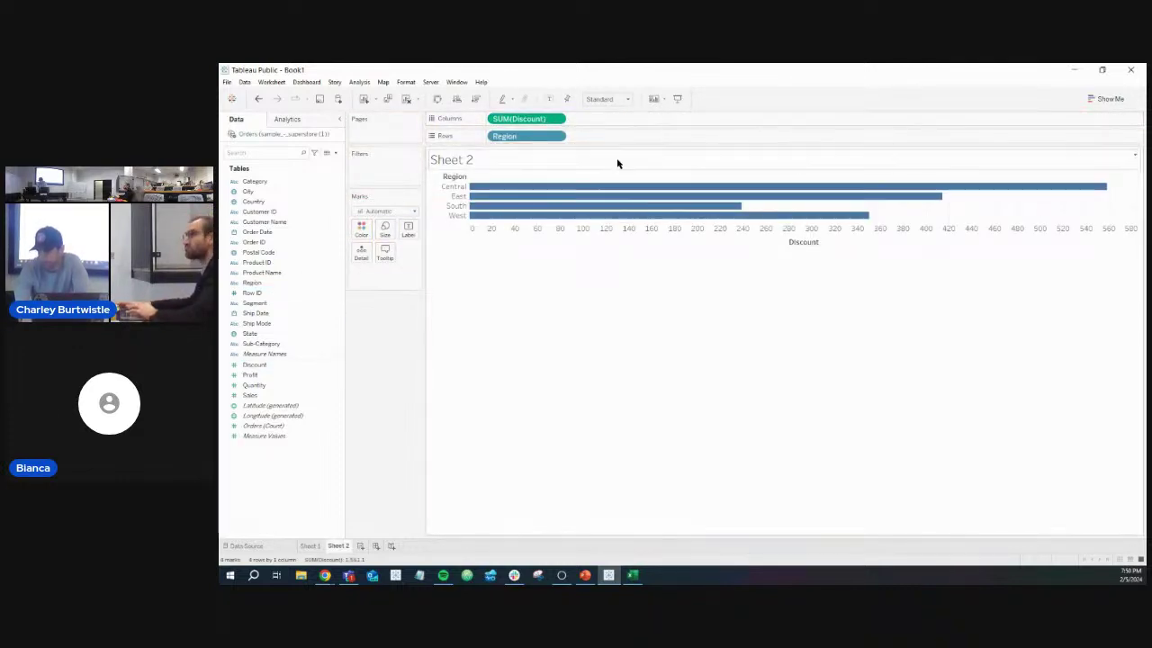
Create a dashboard and place Sheet 1 on it with Sheet 2 stacked below
left_click(375, 547)
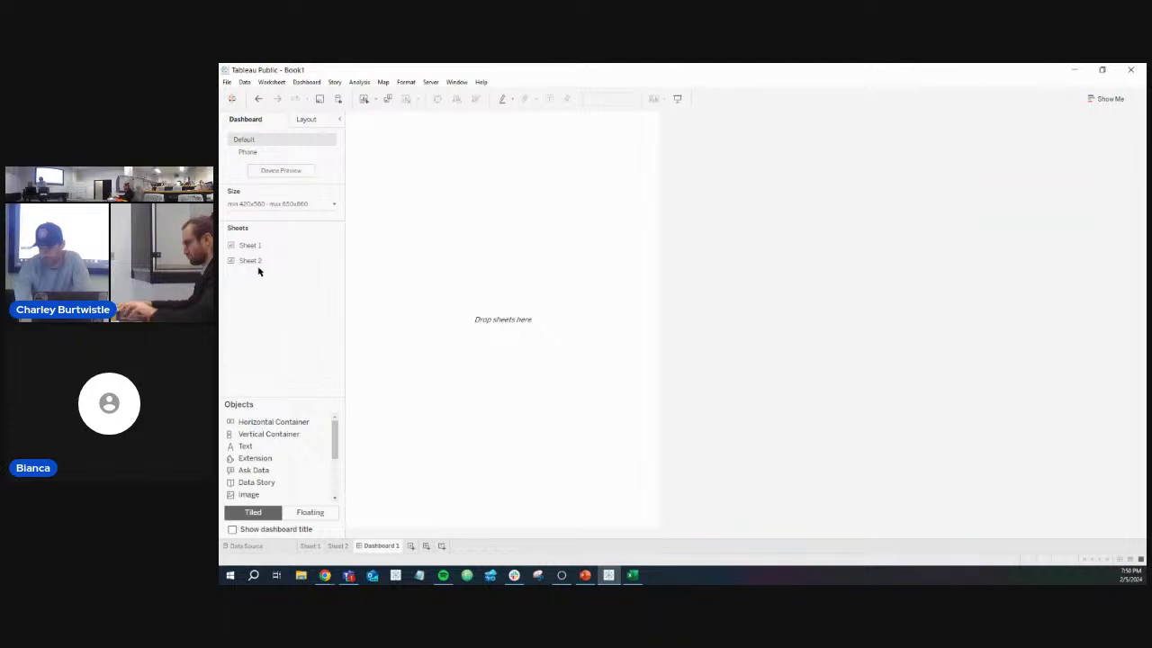
left_click_drag(260, 248, 440, 214)
left_click_drag(286, 260, 532, 438)
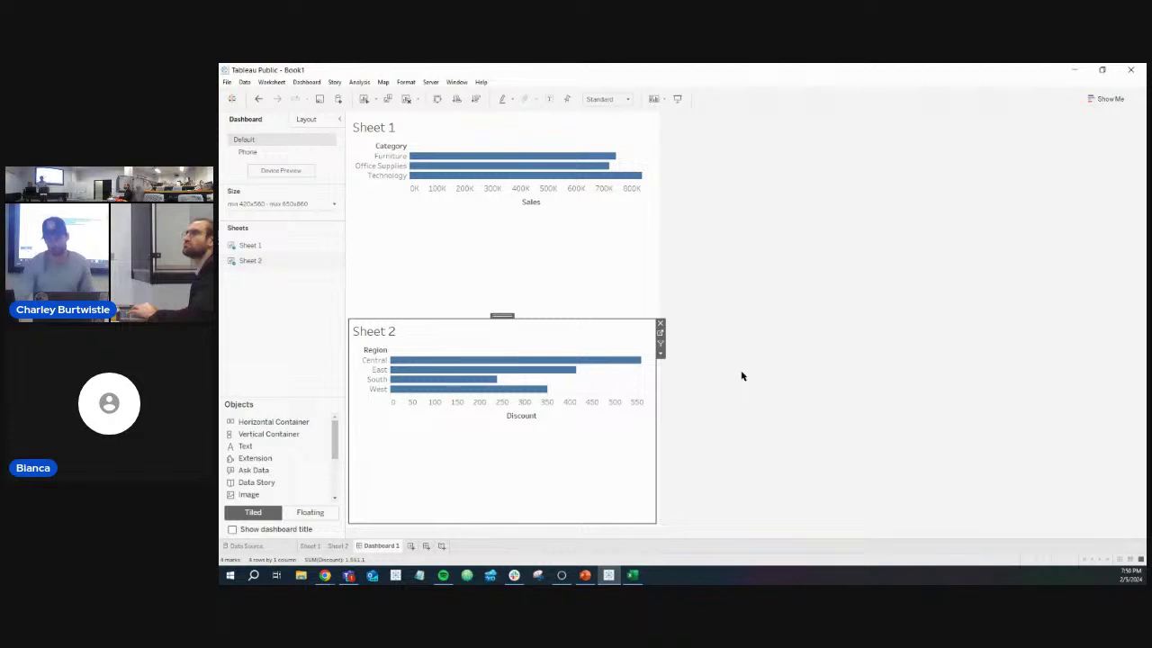
Create a story with three story points showing Sheet 1, Sheet 2 and Dashboard 1 in that order
left_click(444, 548)
mouse_move(251, 204)
left_click_drag(250, 191, 590, 300)
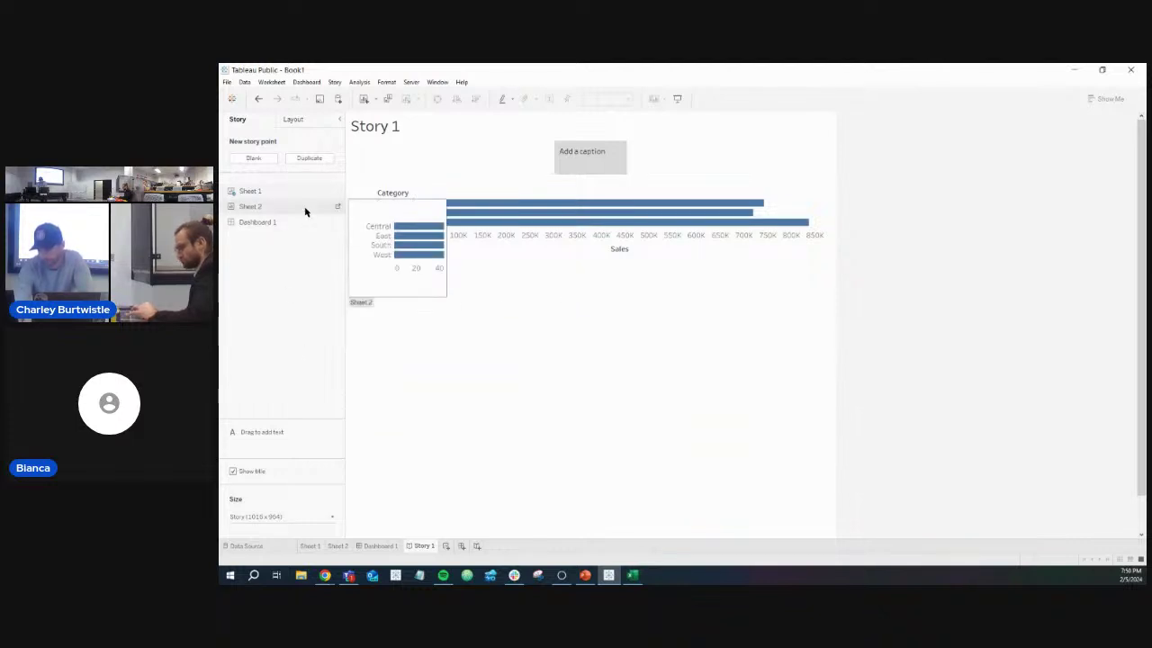
left_click(256, 158)
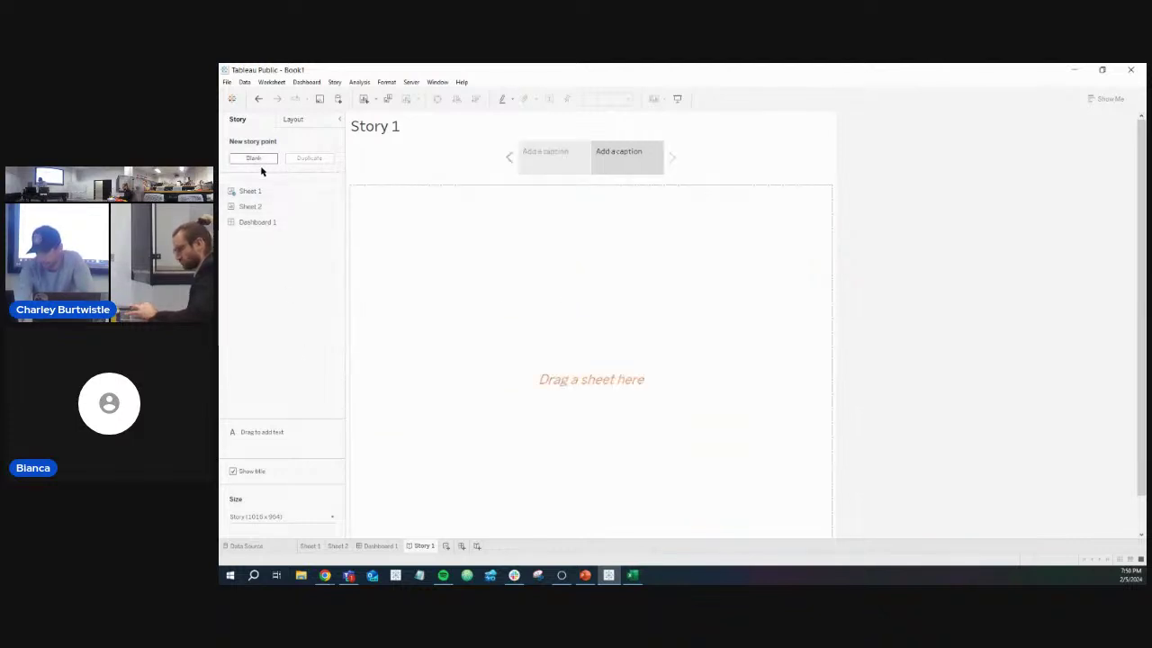
left_click_drag(260, 206, 554, 163)
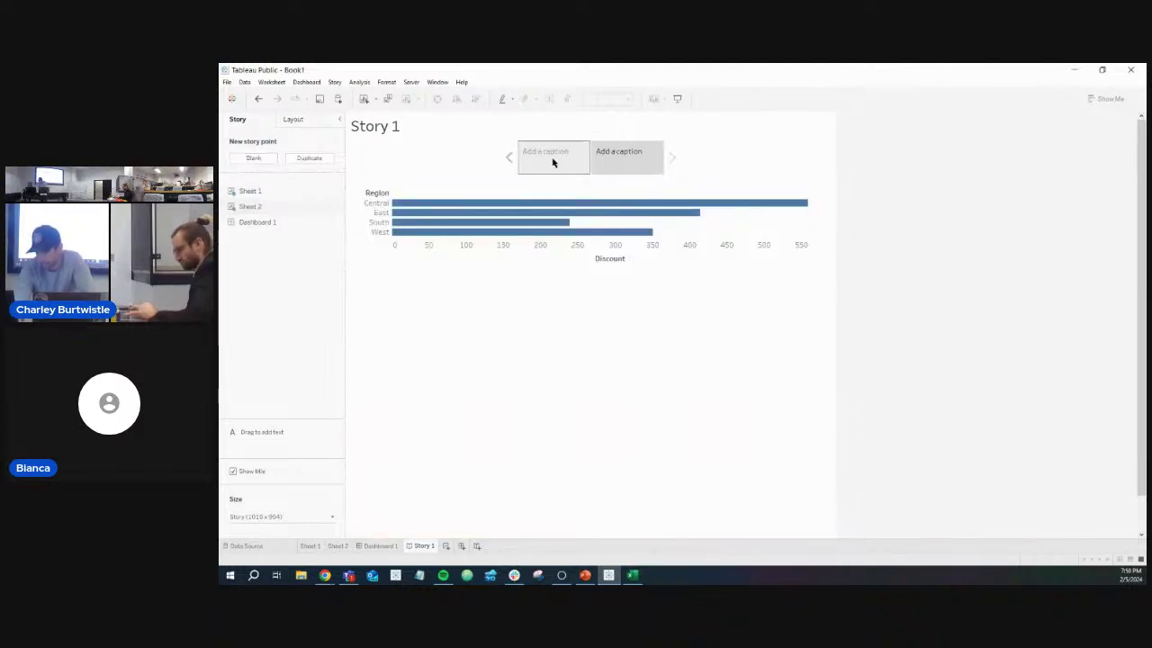
left_click(272, 158)
left_click_drag(275, 221, 548, 240)
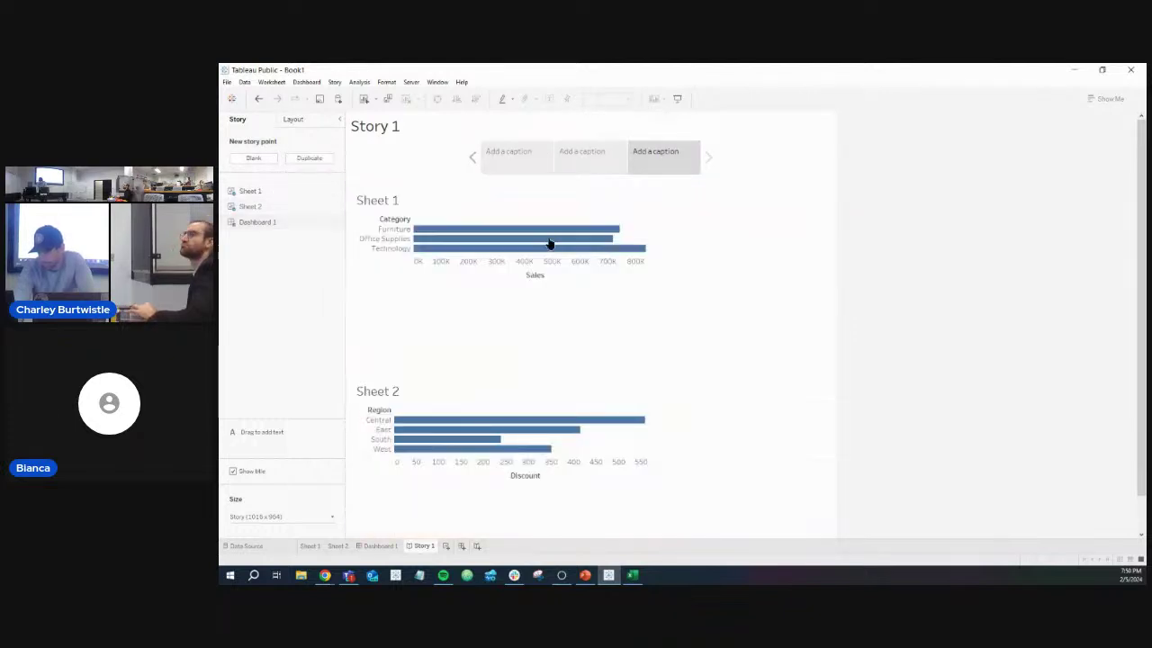
Step through the three story points to review each one, finishing on the dashboard point
left_click(579, 165)
left_click(508, 162)
left_click(582, 164)
left_click(666, 162)
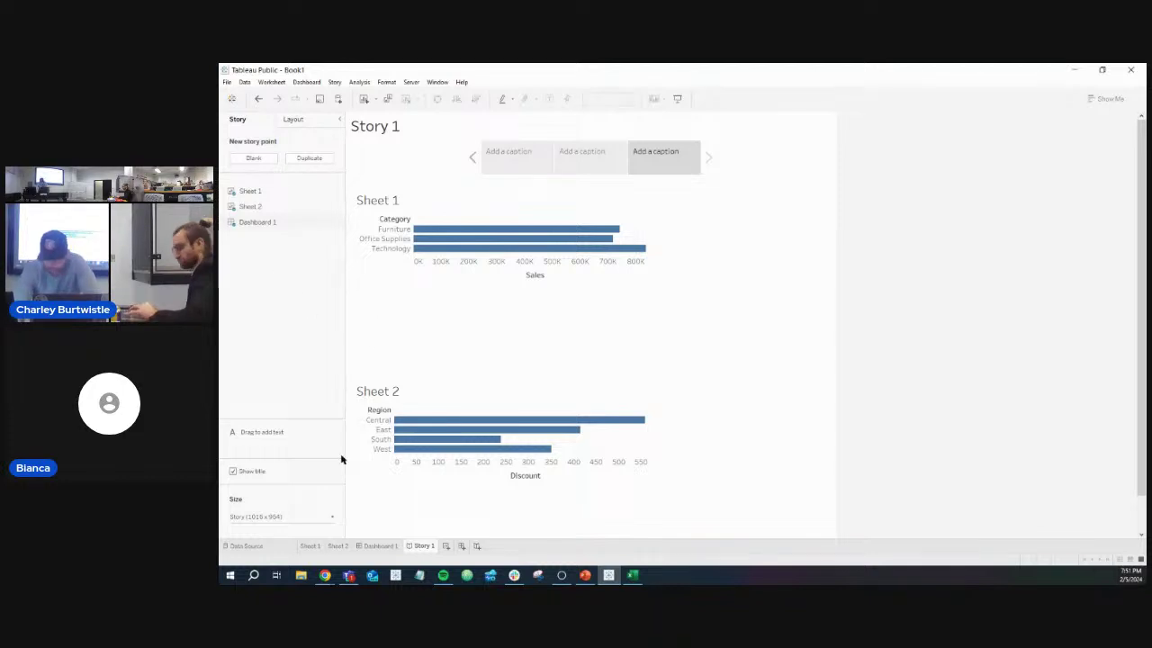
Color the Sheet 1 bars by Category and label them with the sum of Sales
left_click(310, 547)
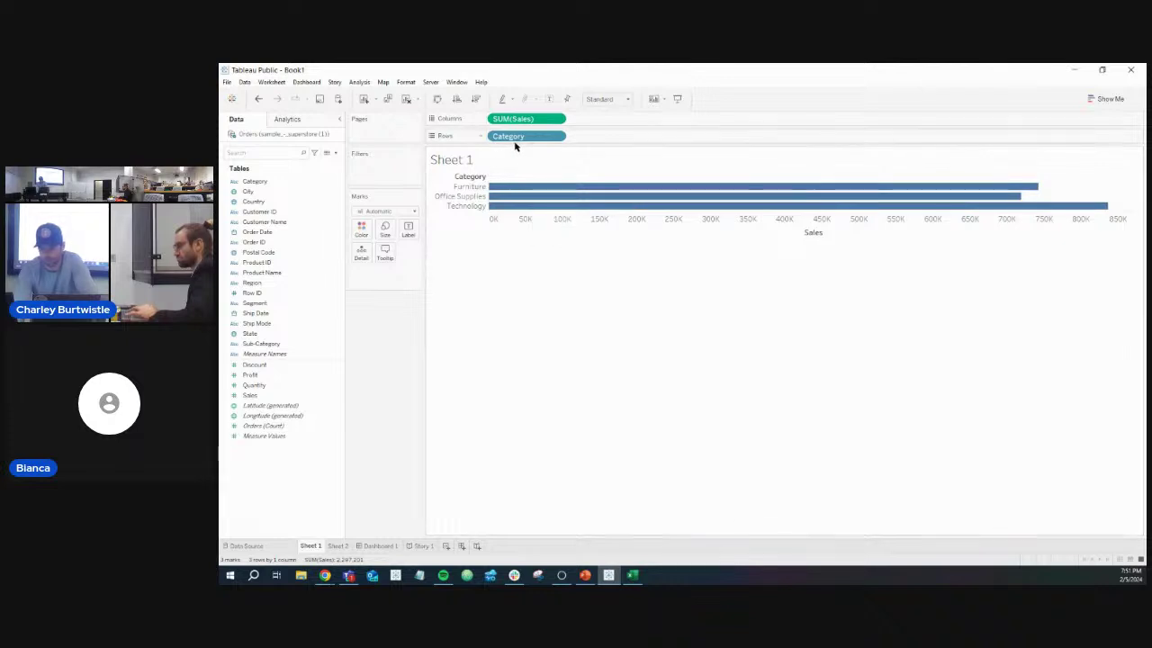
left_click_drag(257, 181, 361, 229)
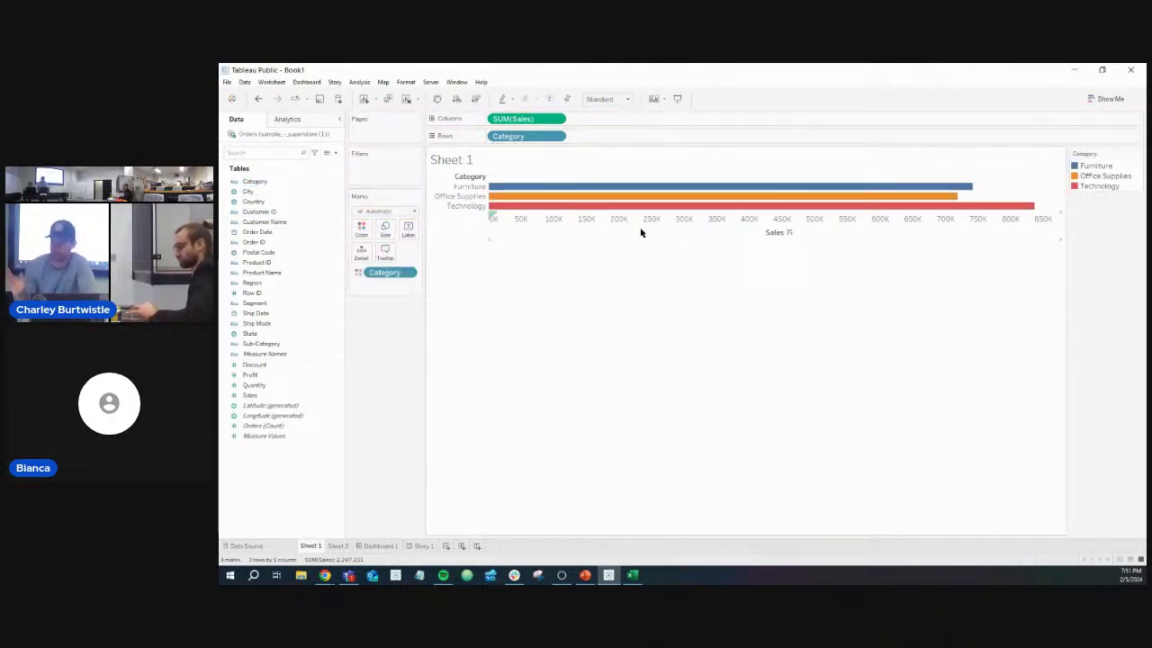
left_click_drag(256, 395, 409, 235)
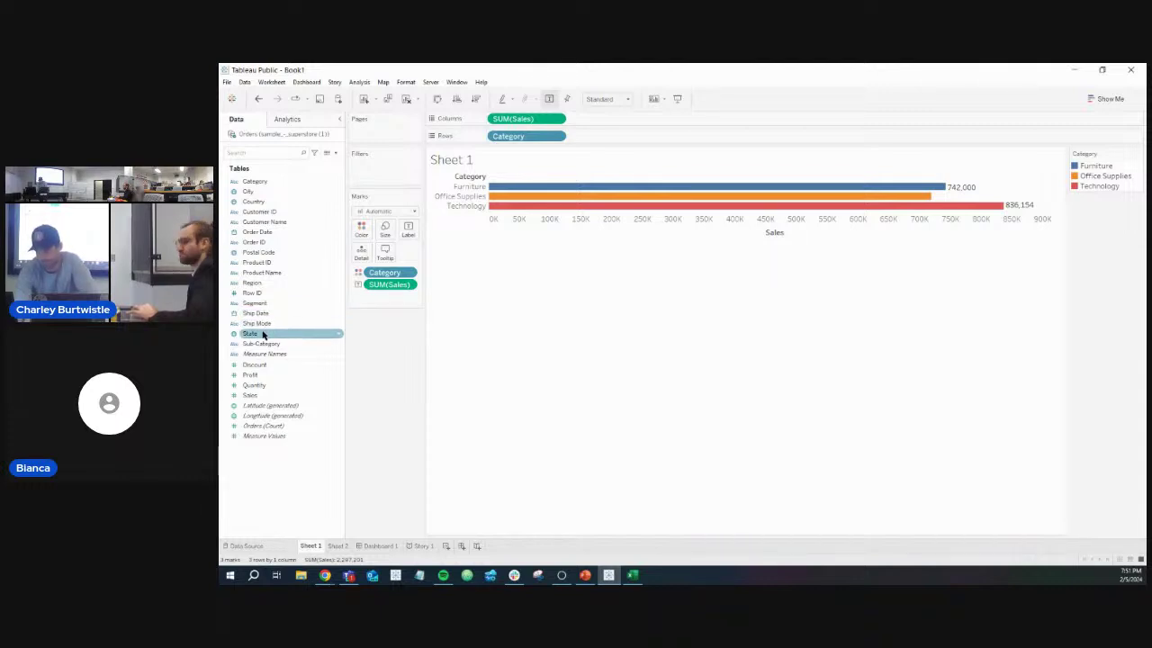
Add a Region filter to Sheet 1 and show its filter control beside the chart
left_click_drag(261, 284, 381, 175)
left_click(592, 362)
left_click(708, 467)
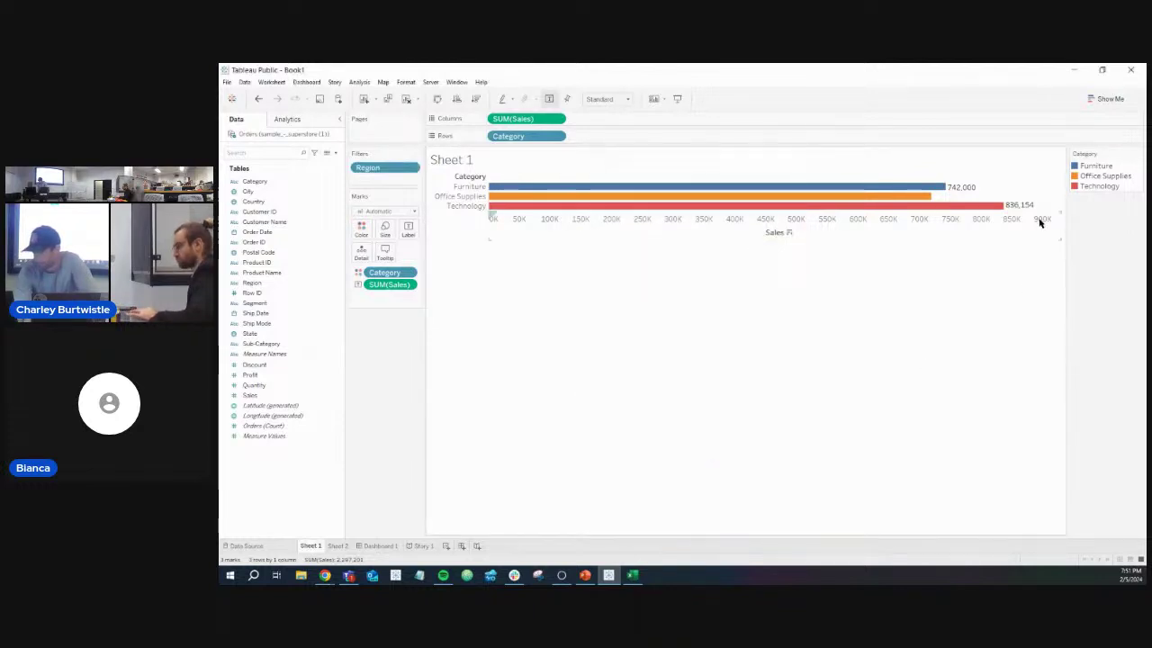
left_click(411, 168)
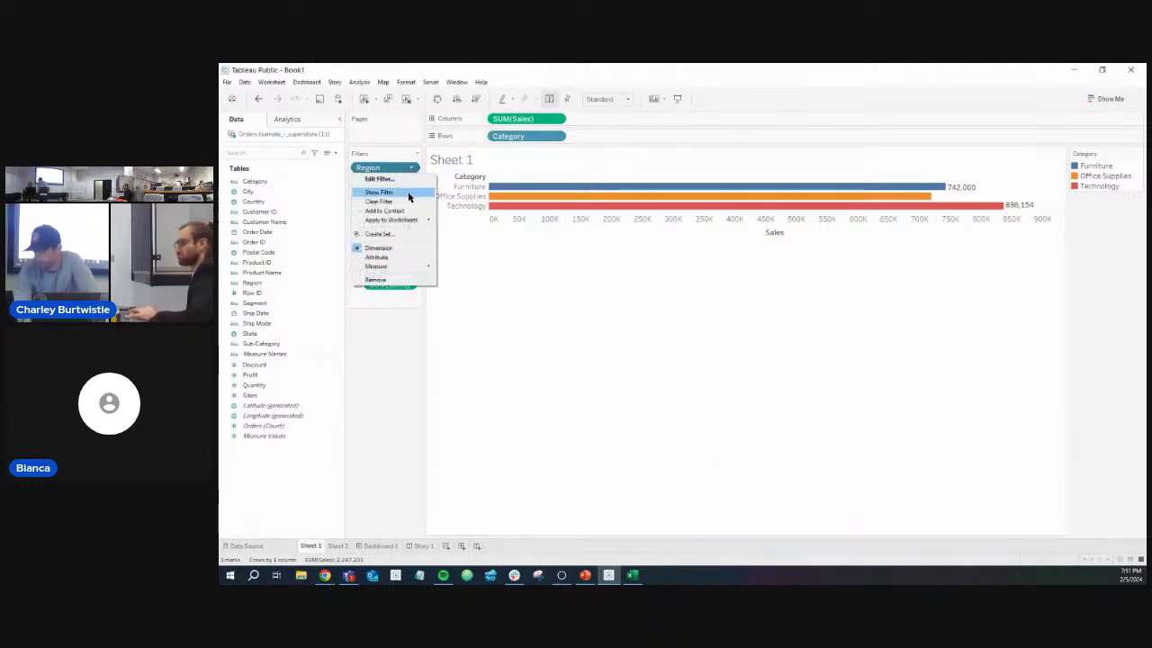
left_click(408, 195)
Restrict the Region filter on Sheet 1 to East only
left_click(1078, 179)
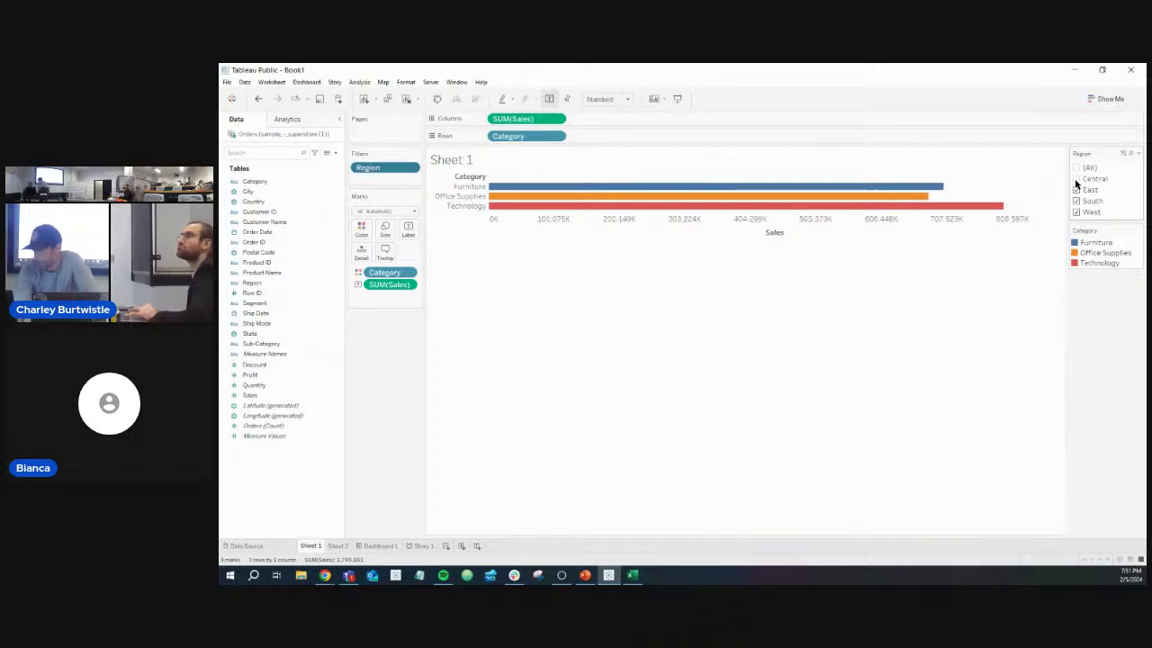
left_click(1077, 190)
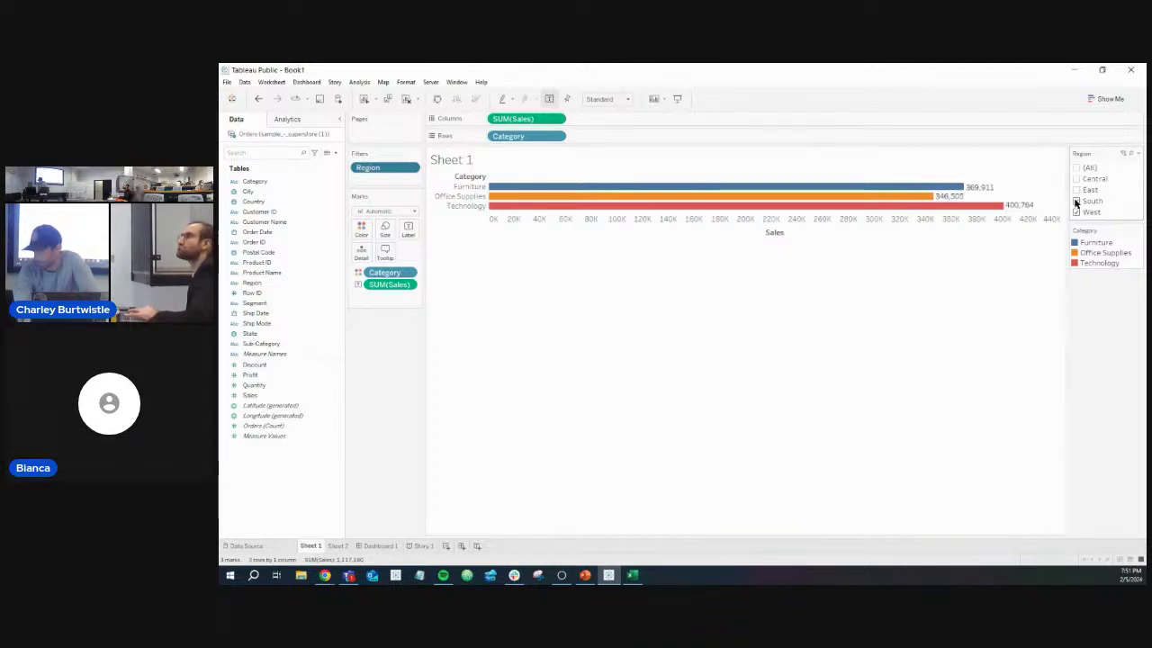
left_click(1077, 212)
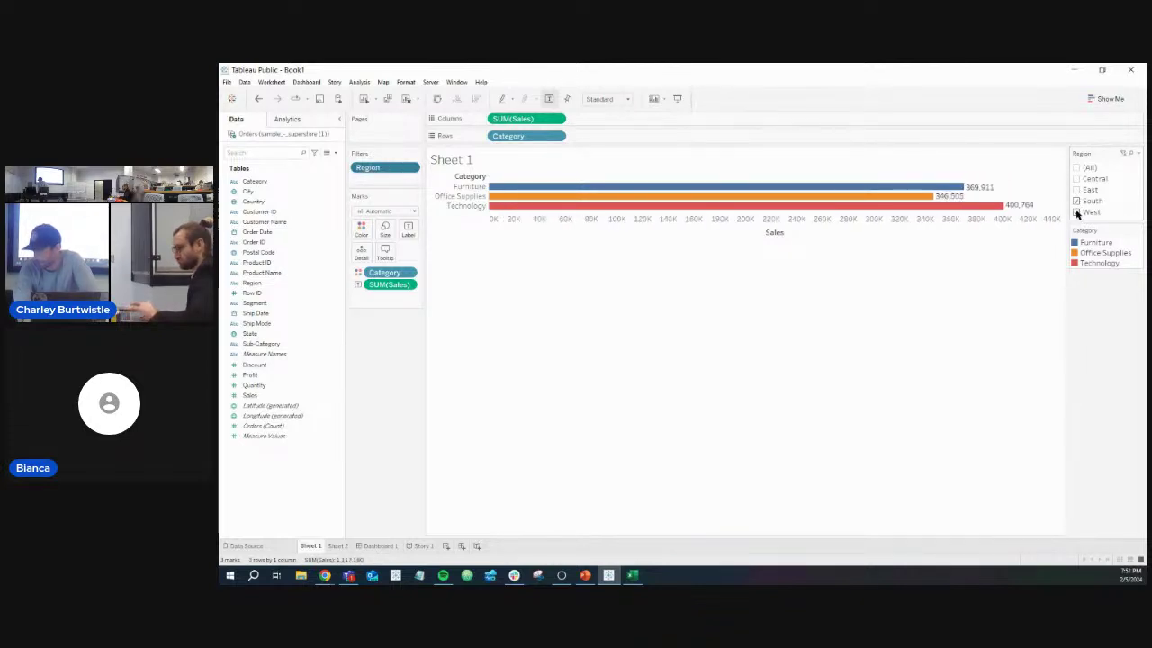
left_click(1077, 190)
left_click(1077, 200)
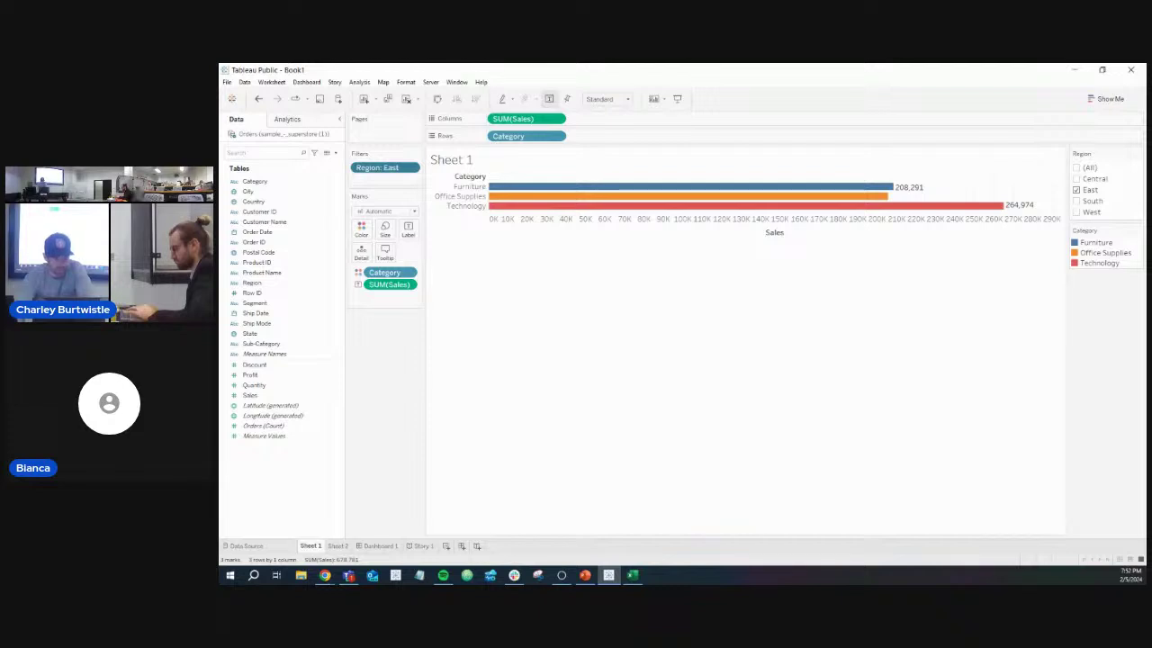
key("alt+Tab")
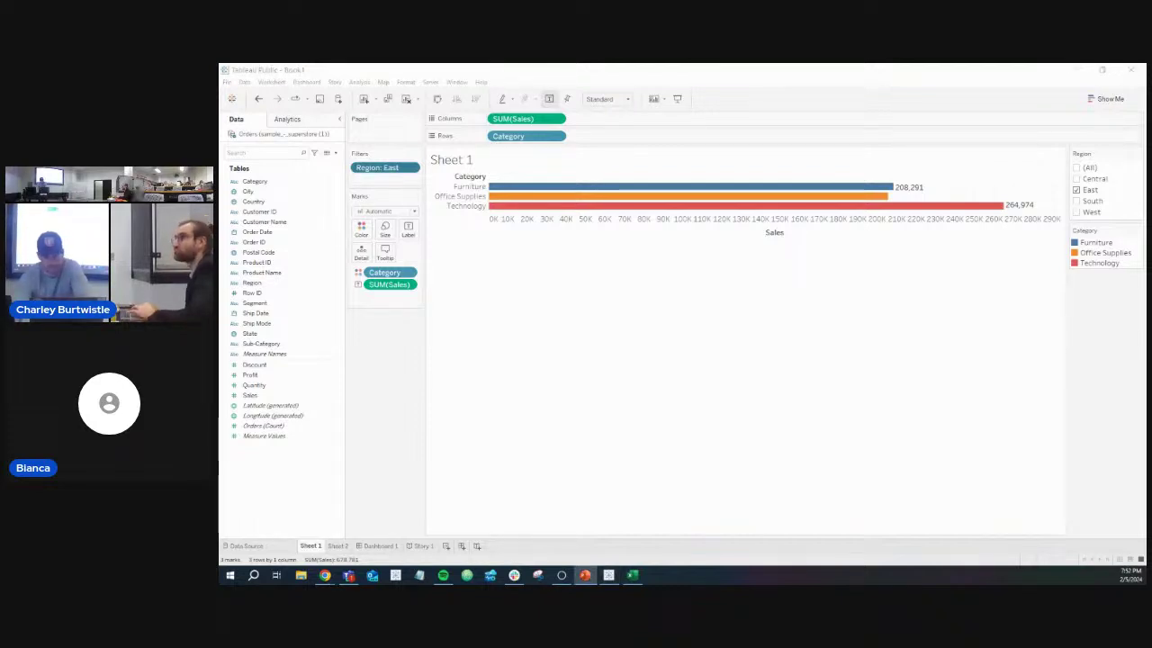
mouse_move(630, 203)
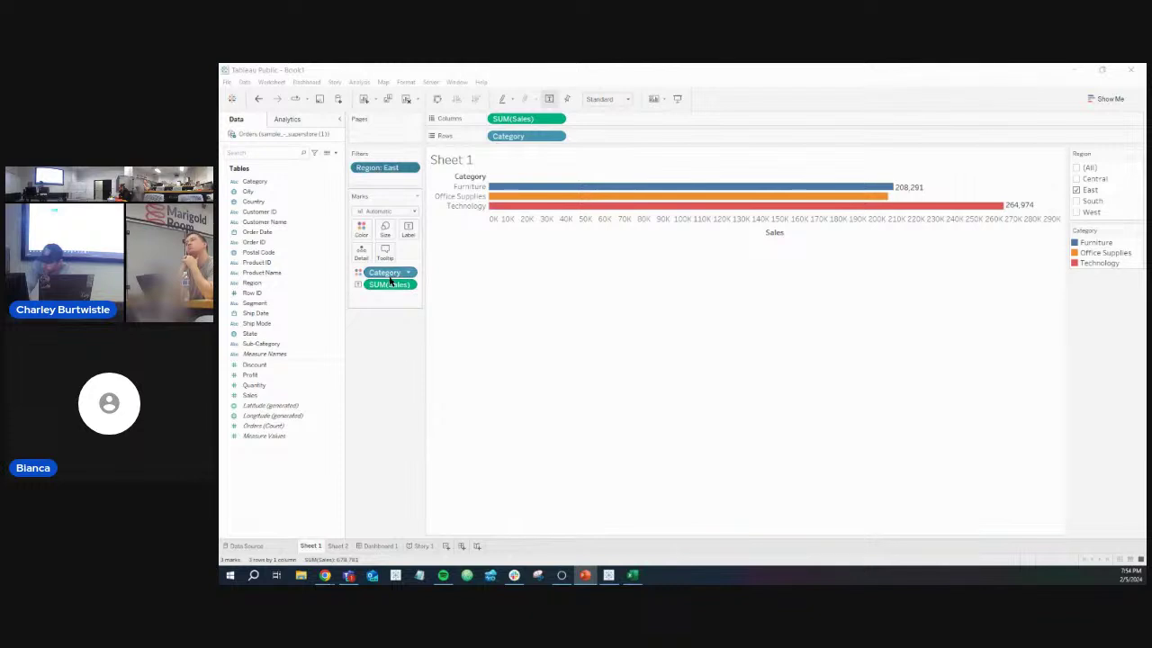
Color the Sheet 2 discount bars by Ship Mode, leaving no other field on the color encoding
left_click(337, 546)
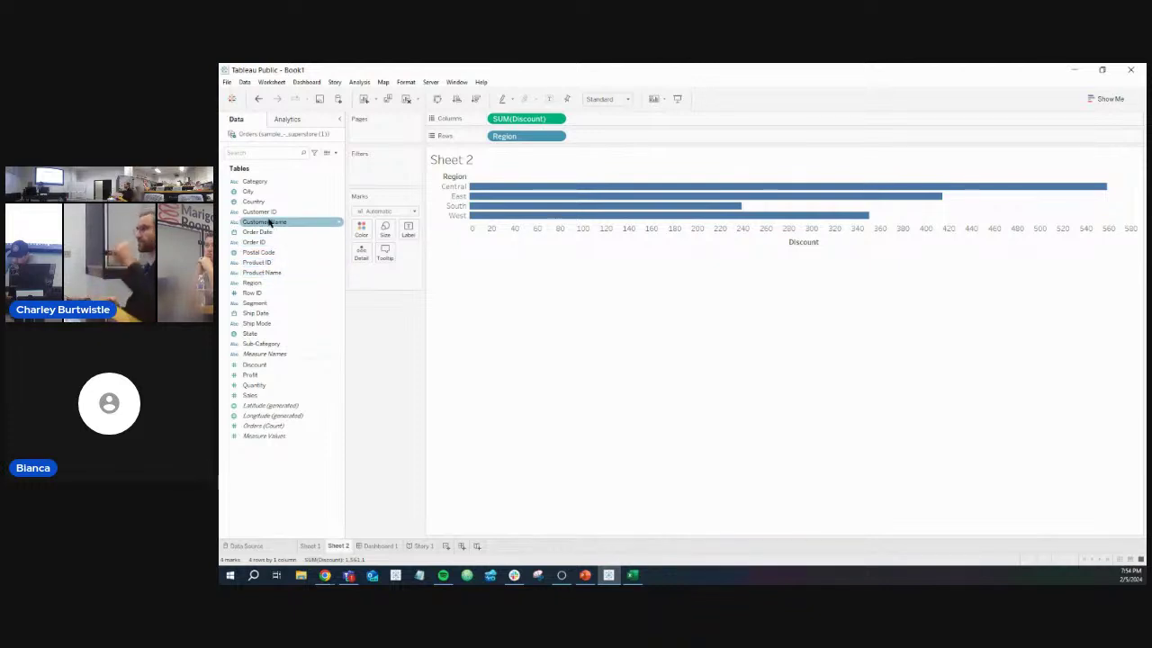
left_click_drag(268, 202, 360, 232)
left_click_drag(383, 272, 270, 213)
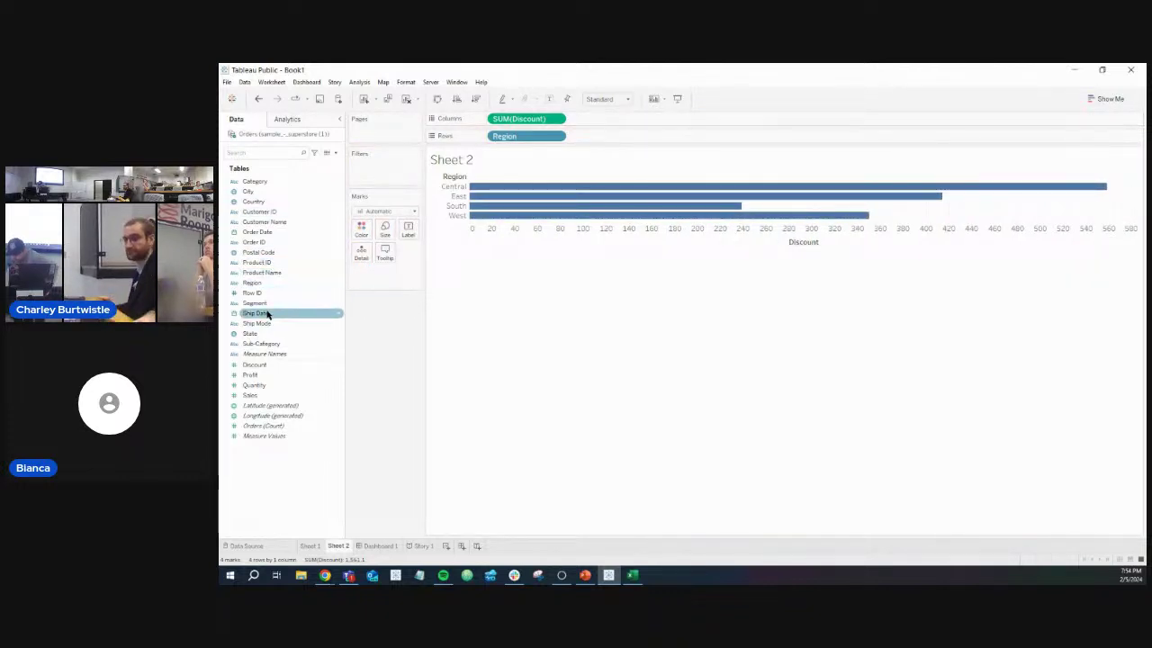
left_click_drag(261, 323, 363, 232)
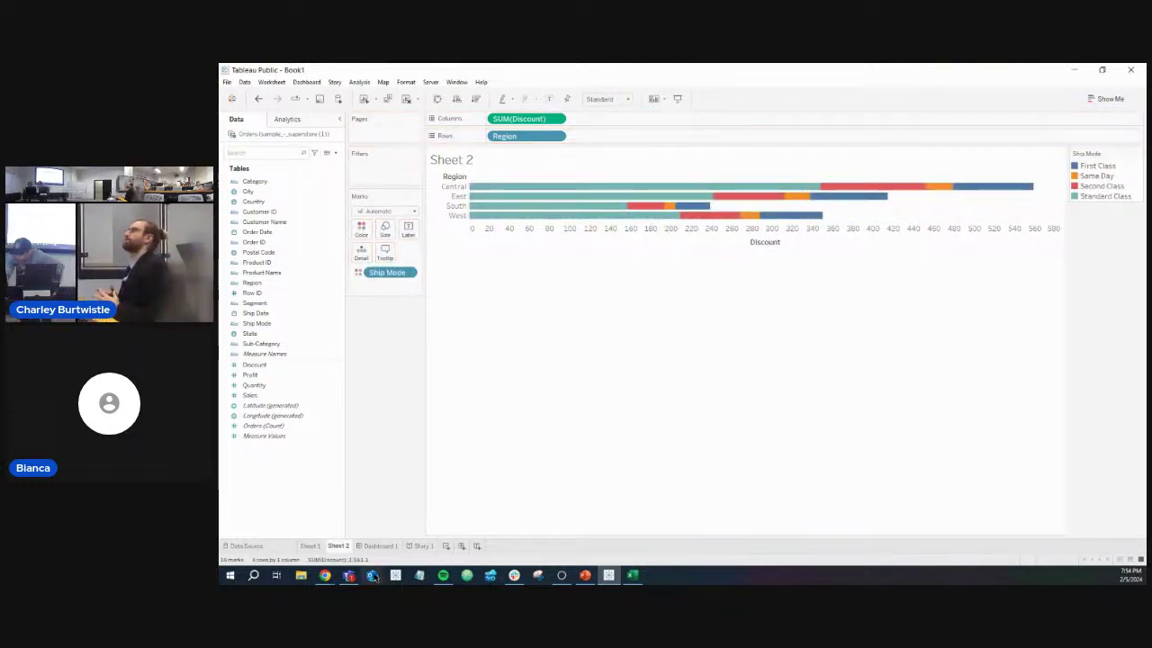
Open Dashboard 1 and examine the updated charts and the details of individual bars
left_click(381, 547)
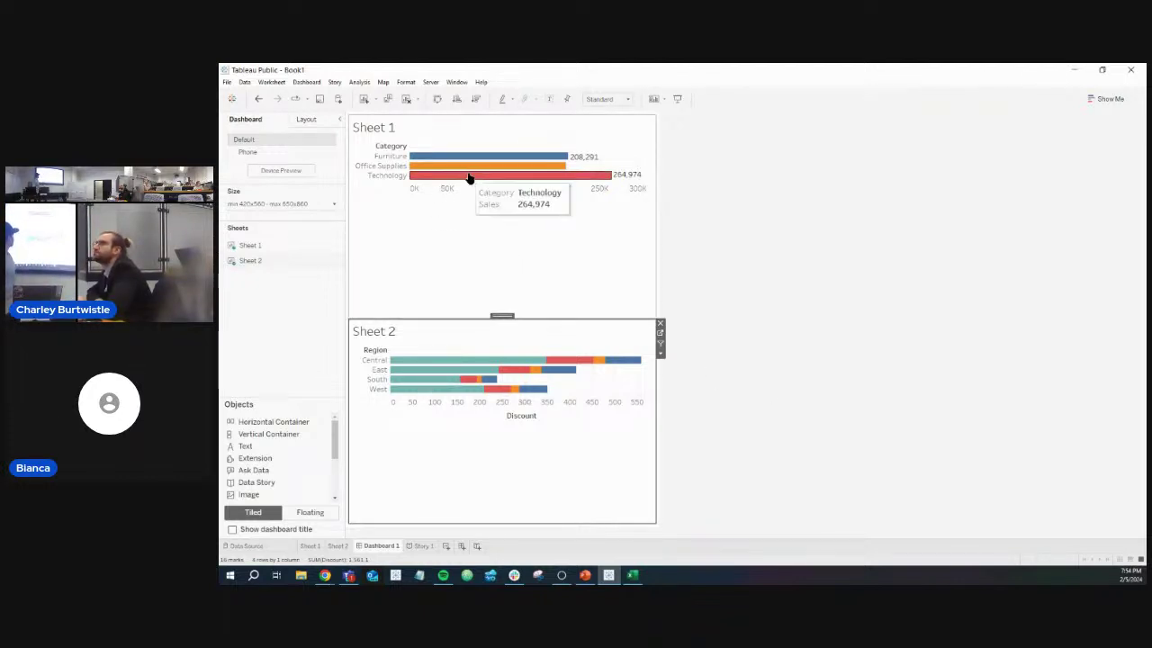
mouse_move(480, 160)
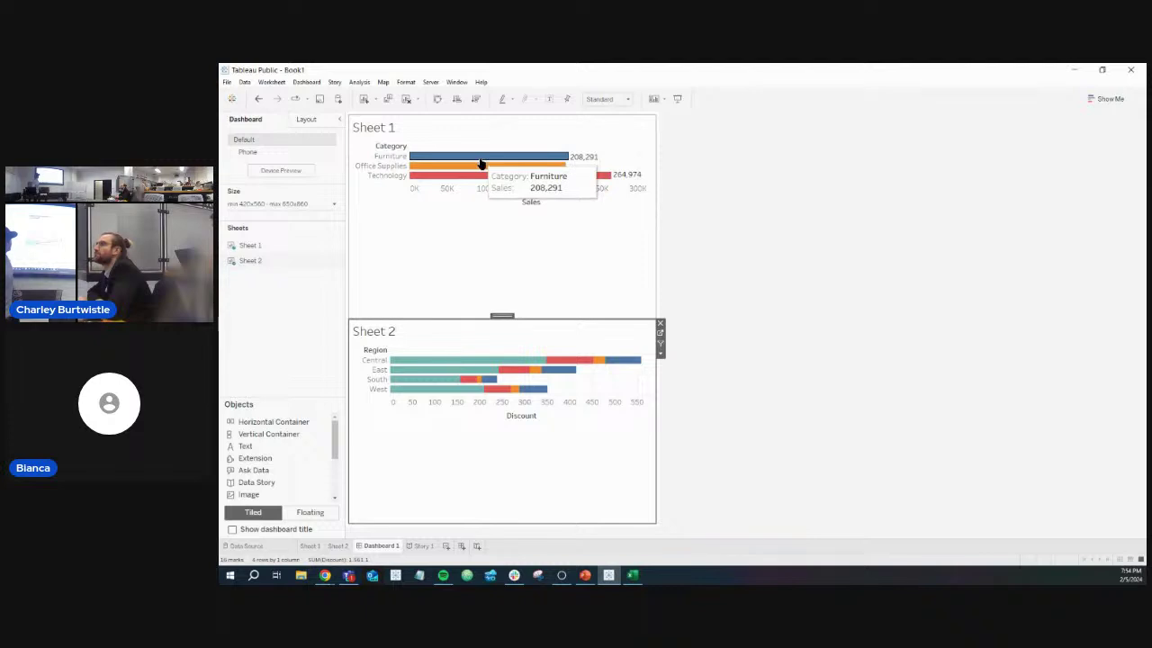
mouse_move(439, 171)
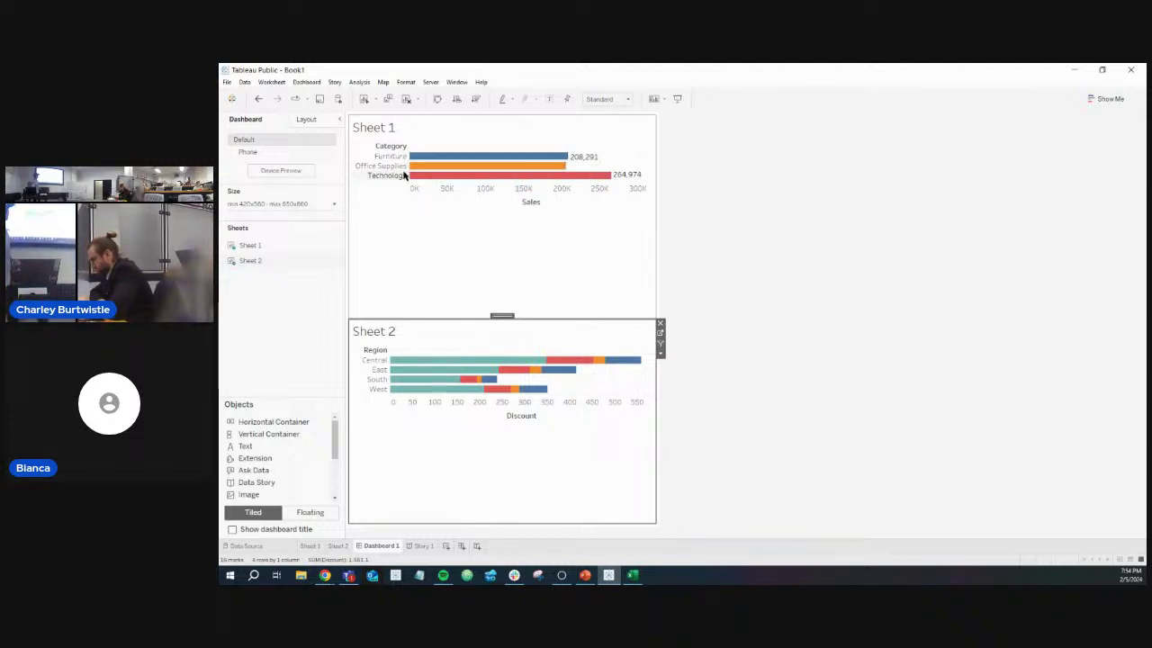
left_click(388, 262)
right_click(388, 261)
left_click(529, 479)
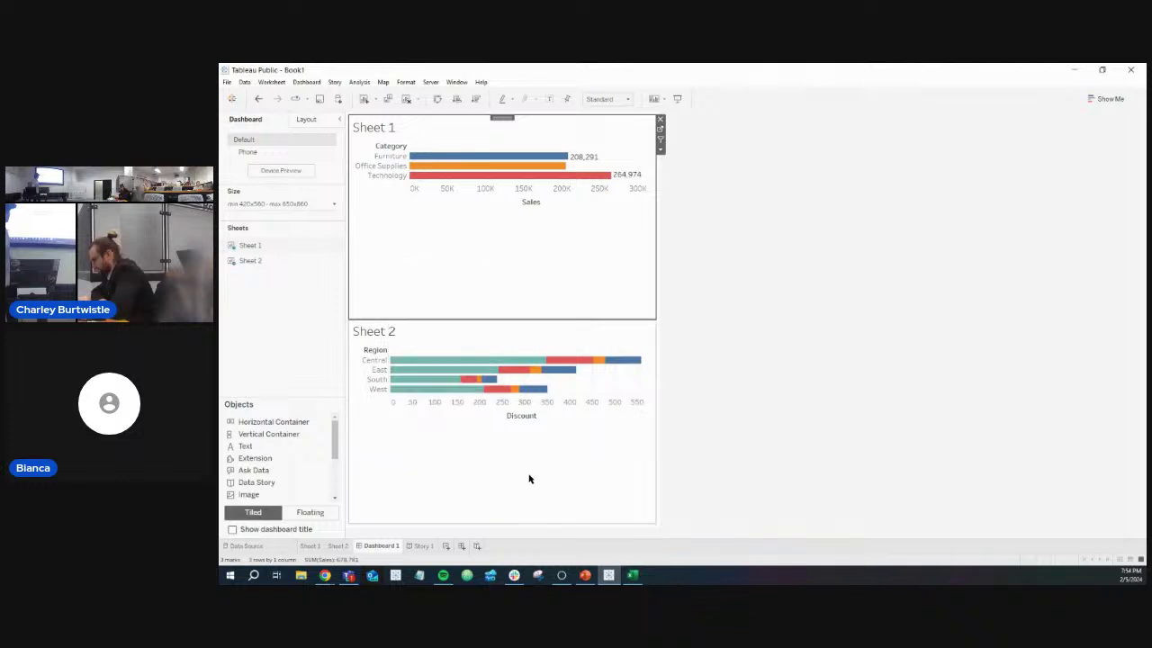
mouse_move(392, 361)
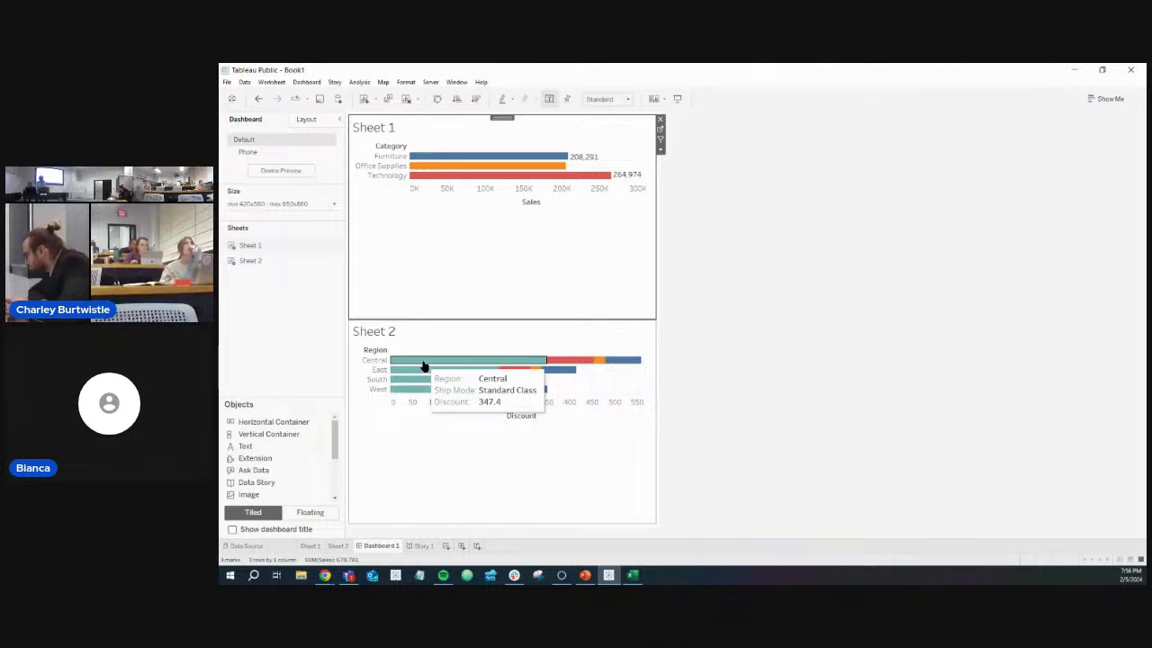
Select the Sheet 2 chart on the dashboard and go to its source worksheet
key("alt+Tab")
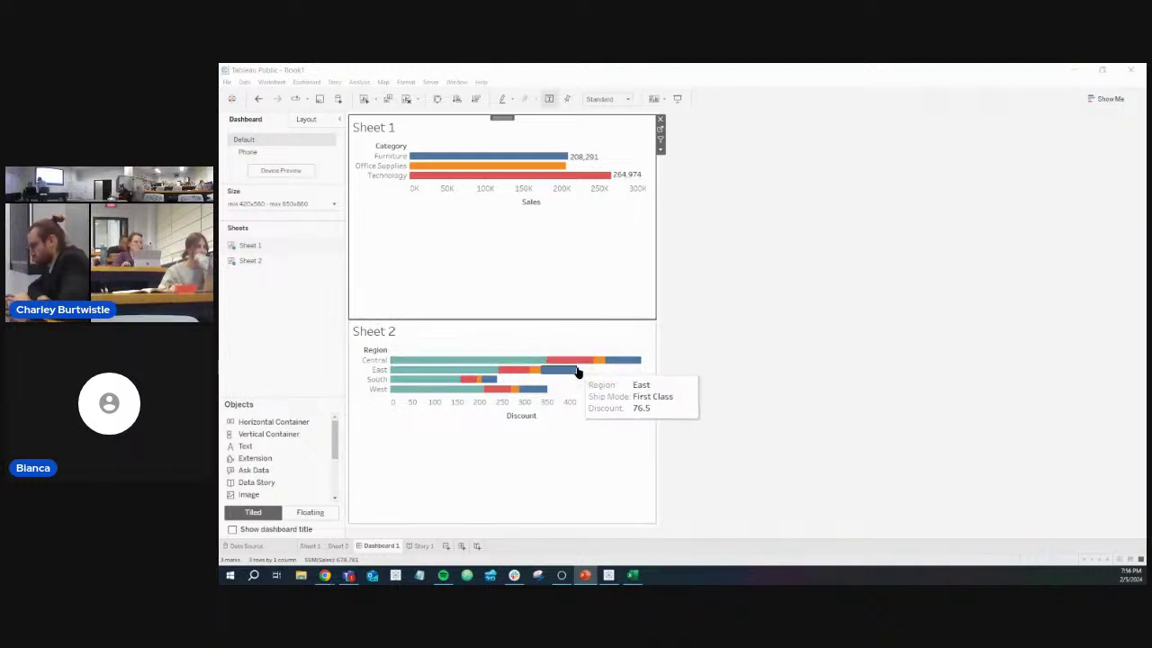
left_click(493, 445)
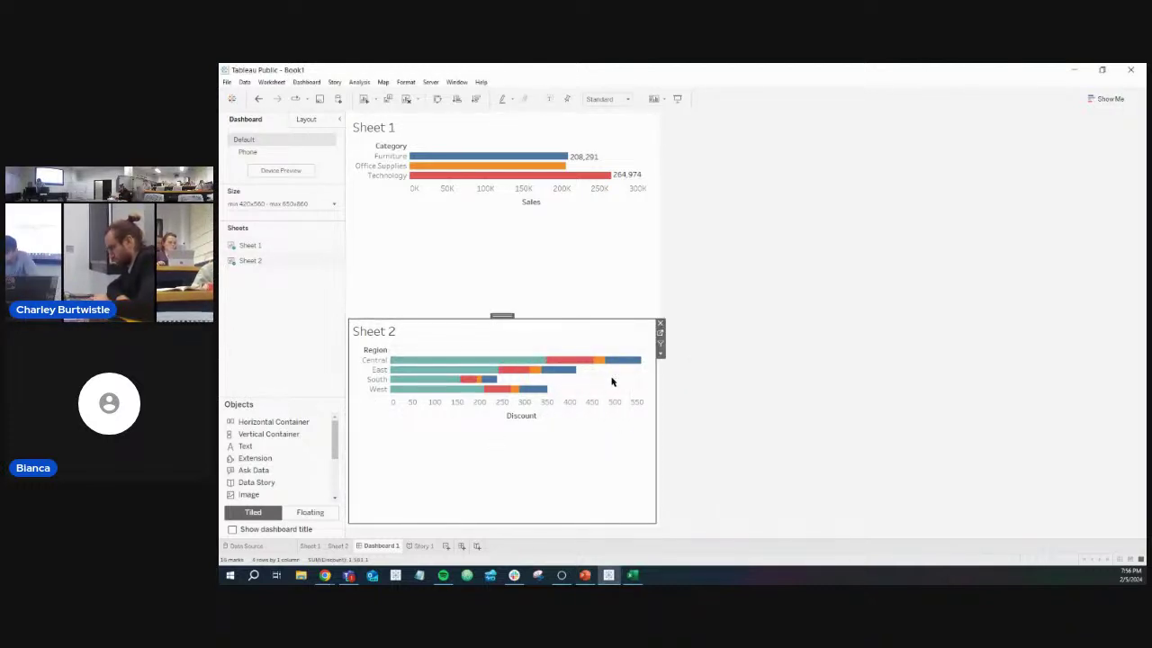
left_click(660, 334)
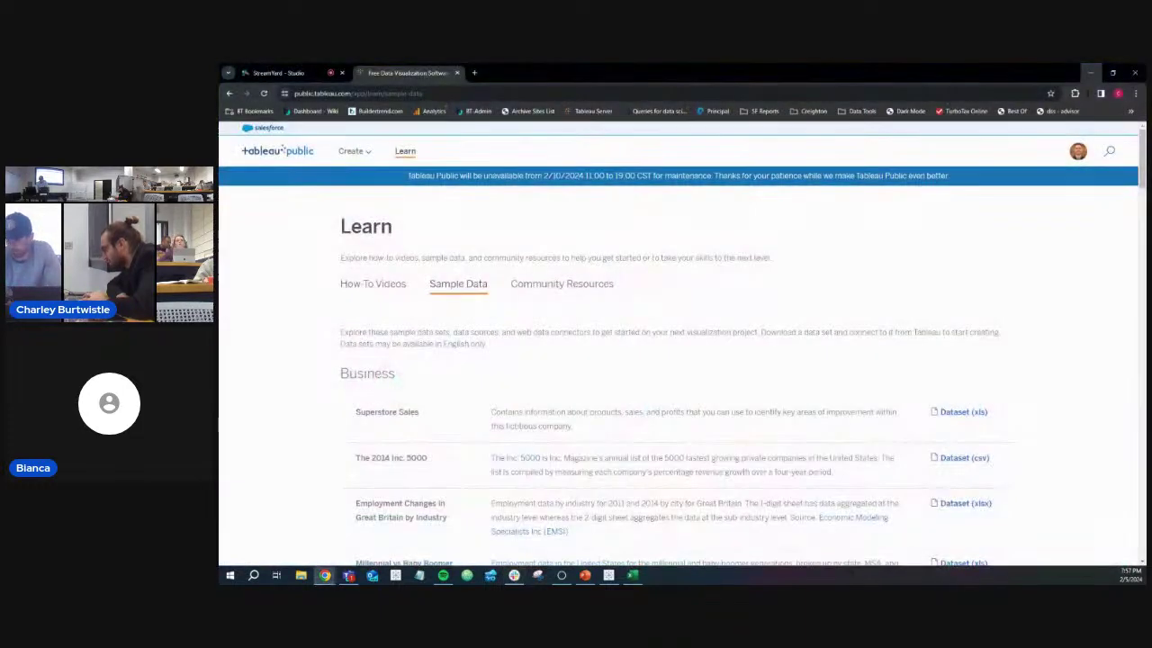
key("alt+Tab")
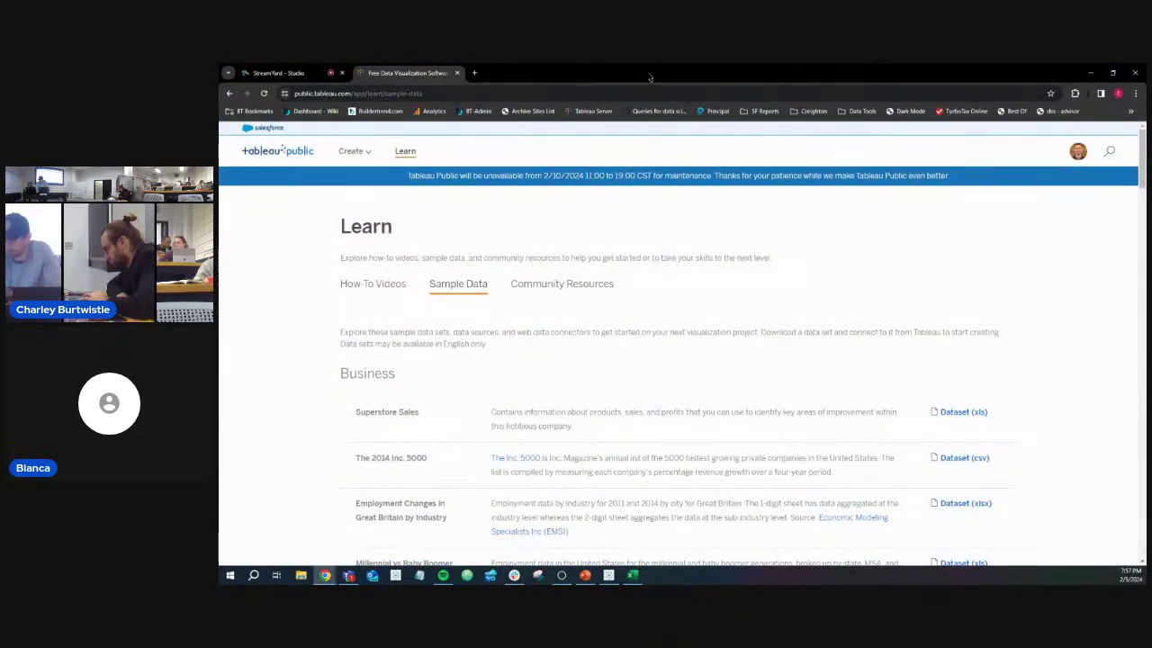
key("alt+Tab")
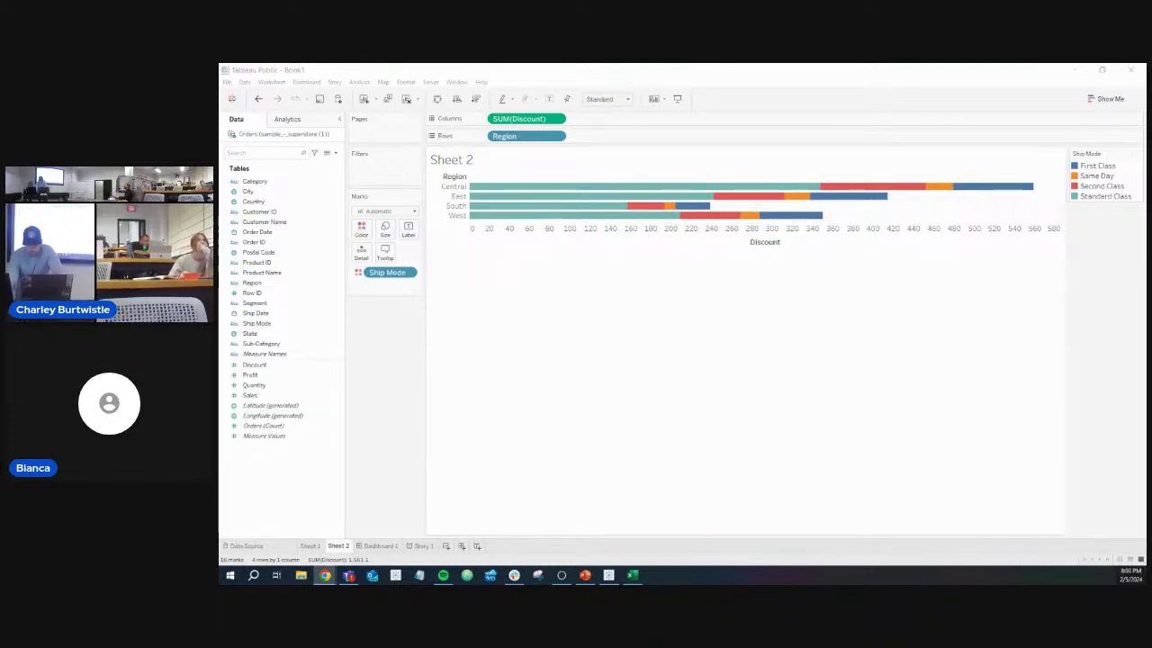
left_click(700, 412)
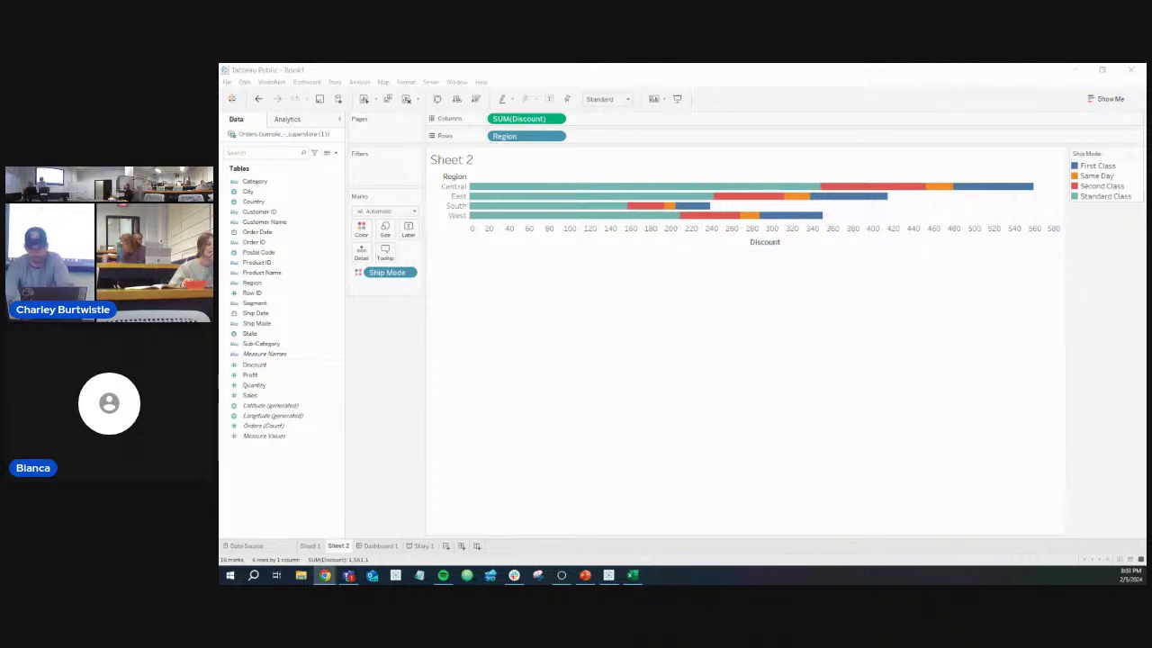
From Sheet 1, save the workbook to Tableau Public with the title 2024 Data Viz Night 1
left_click(308, 546)
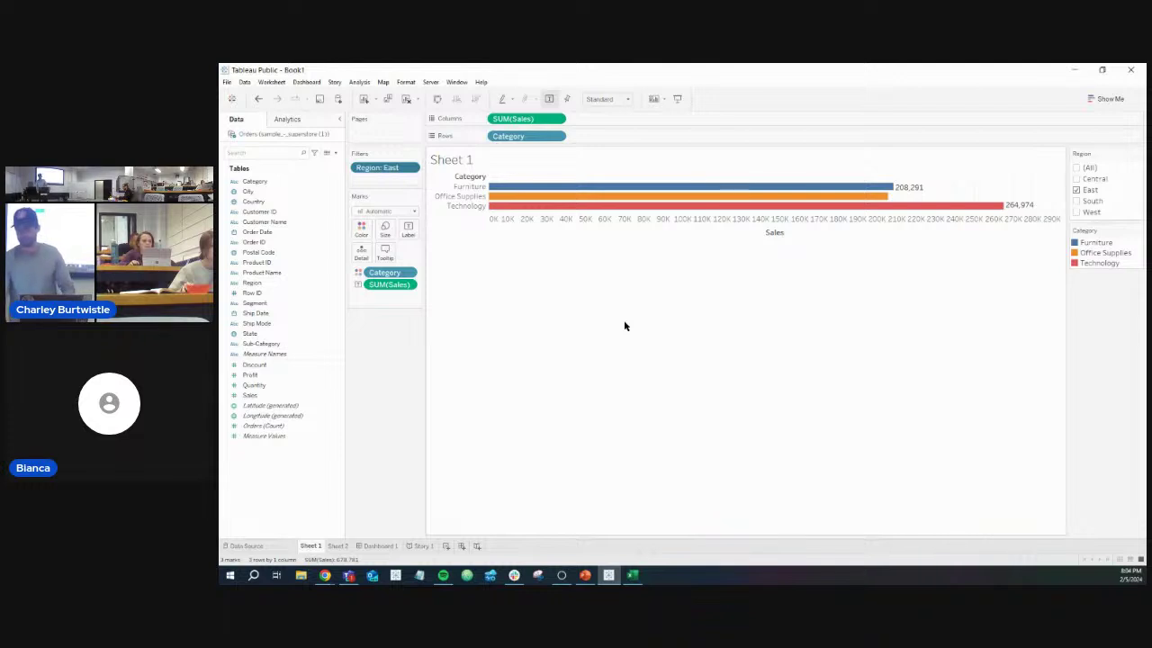
left_click(321, 99)
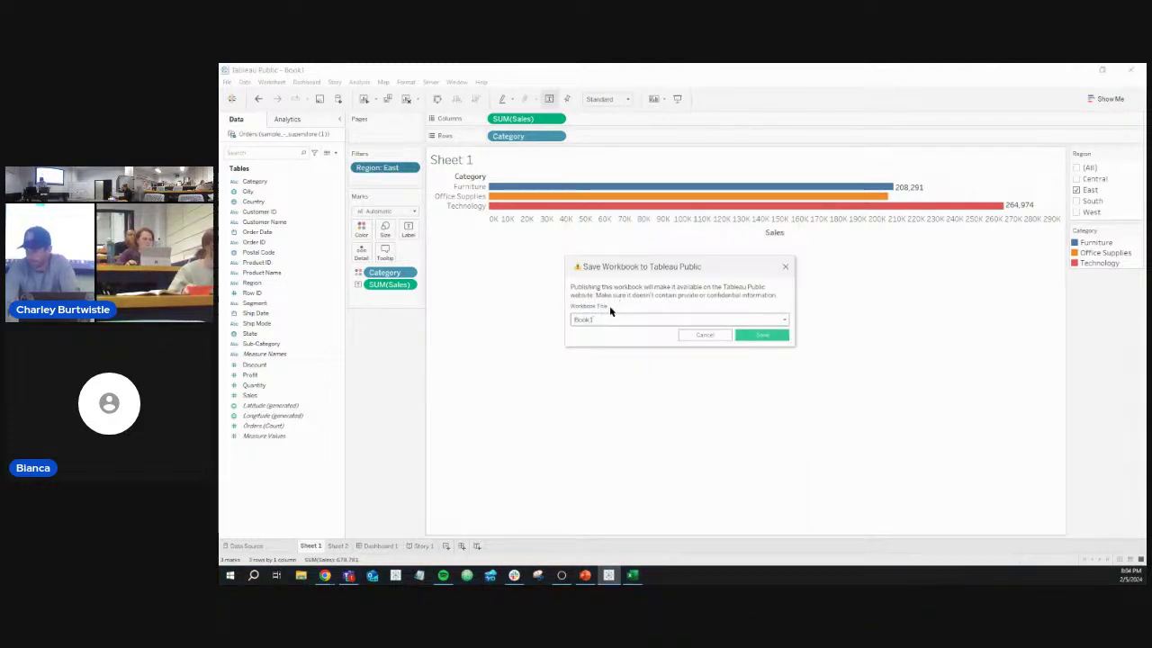
double_click(590, 320)
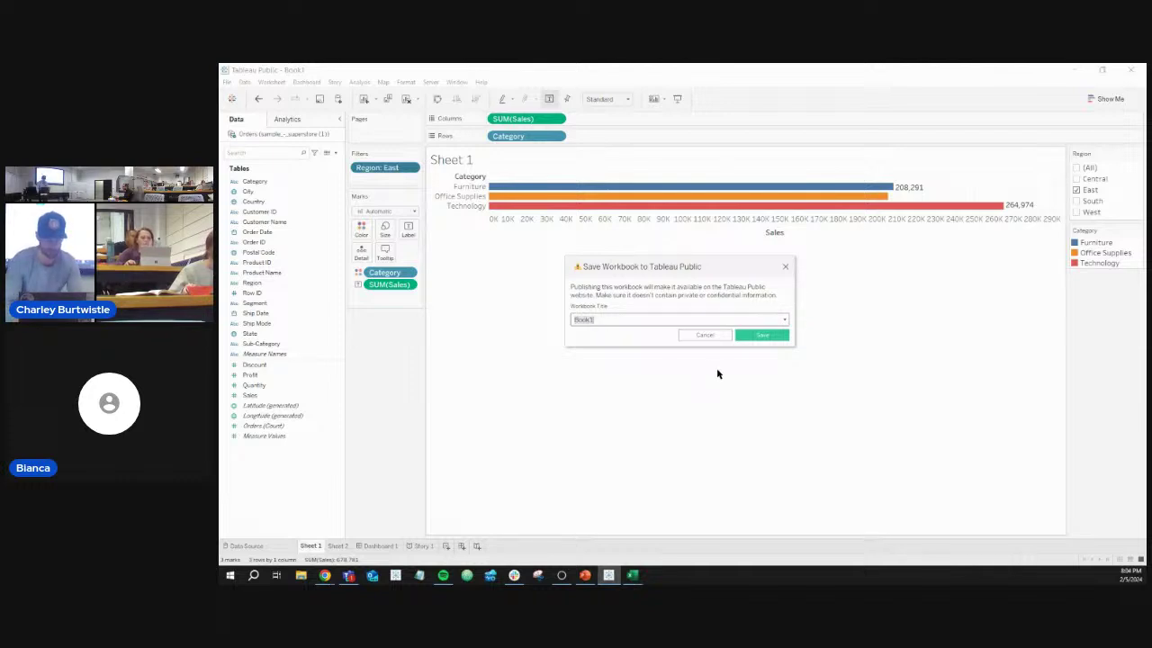
type("2024")
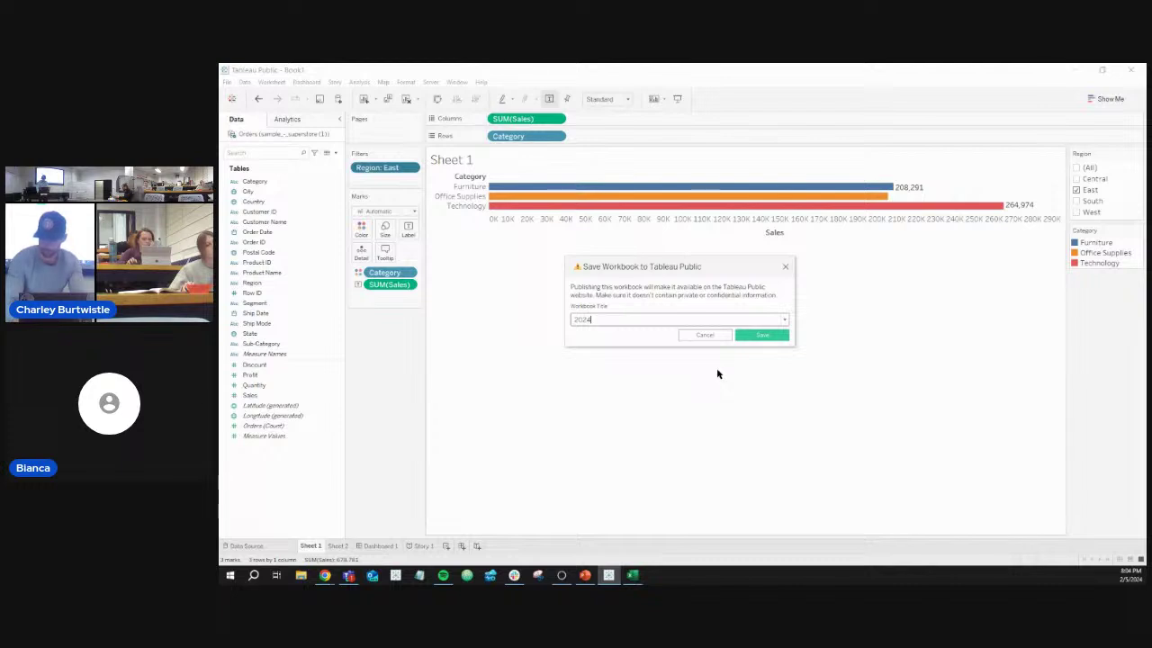
type(" Da")
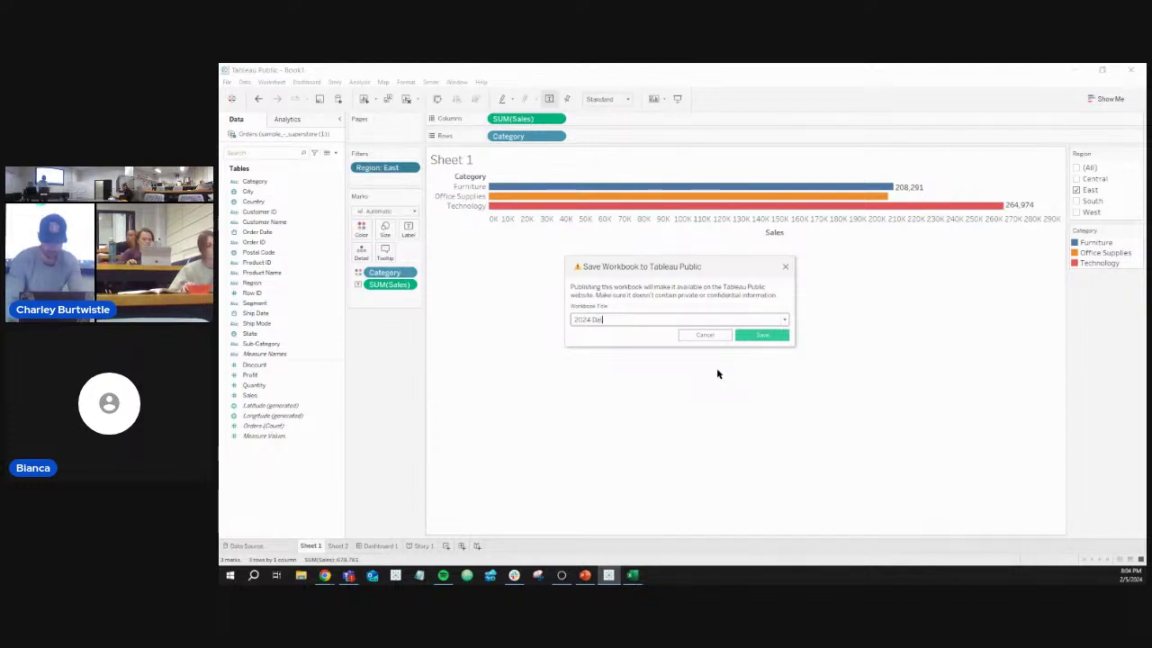
type("ta Viz Night 1")
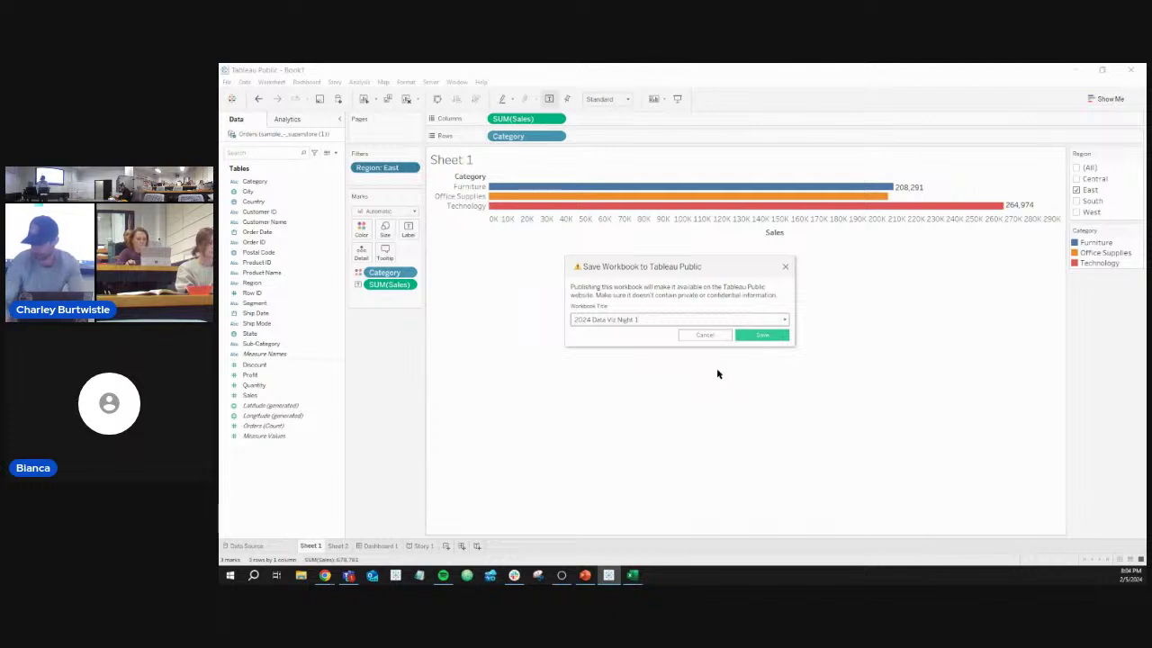
left_click(779, 337)
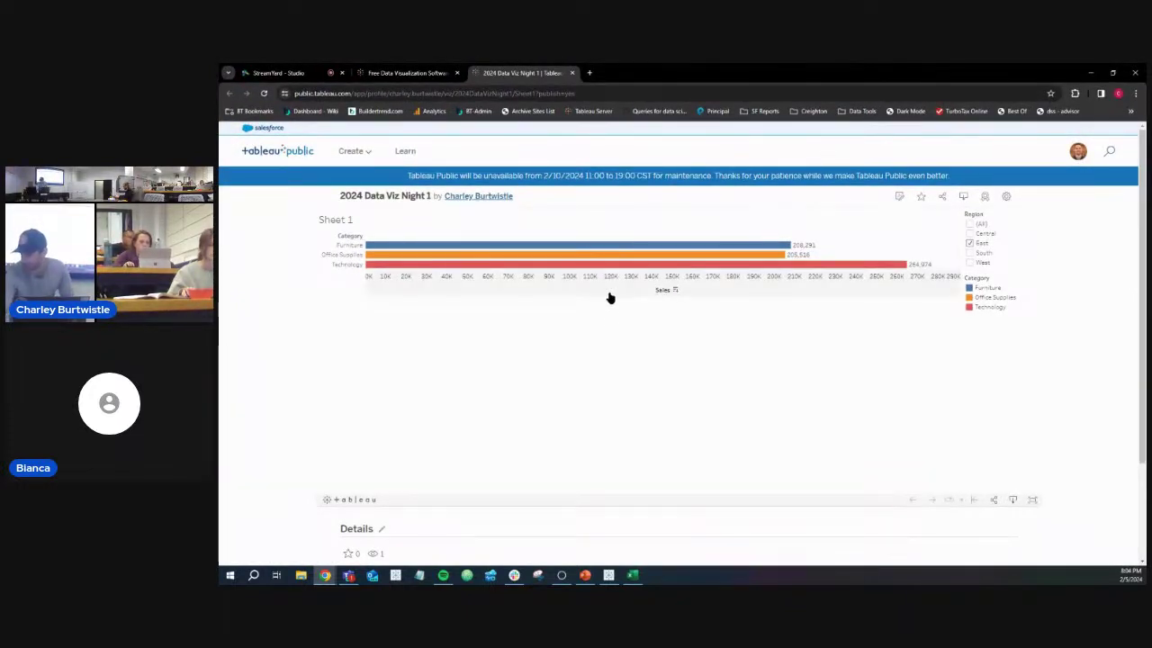
Turn on Show Sheets for the published 2024 Data Viz Night 1 viz, then close its settings
scroll(612, 306, "down", 5)
scroll(614, 306, "up", 4)
scroll(615, 307, "up", 1)
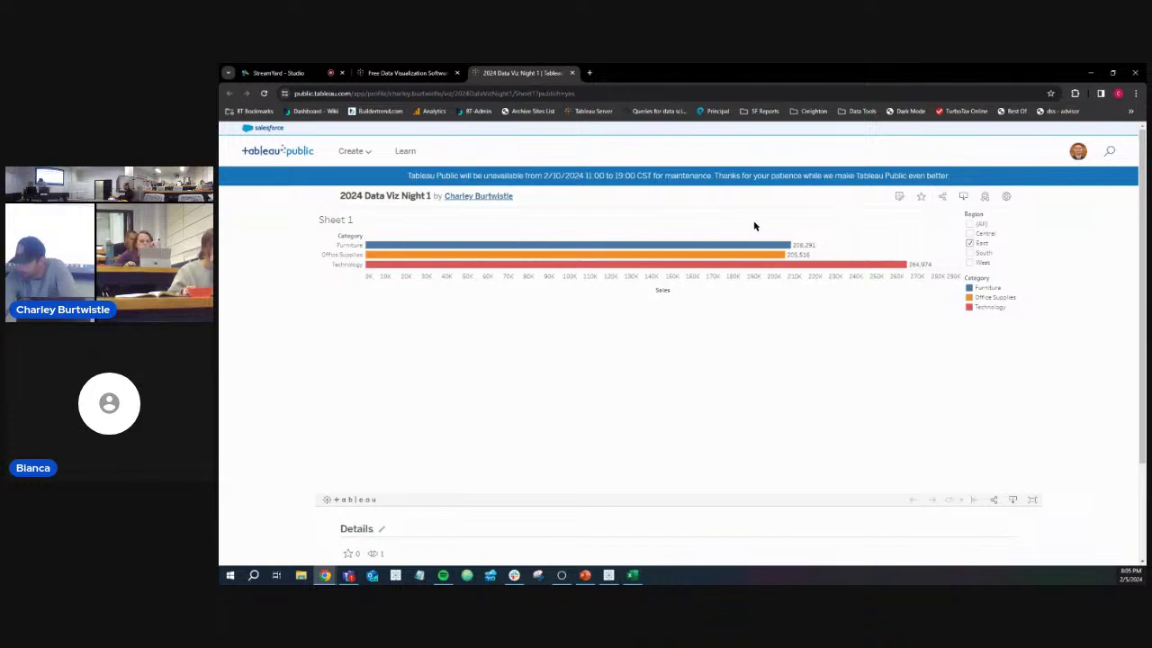
scroll(419, 334, "down", 2)
scroll(419, 334, "up", 2)
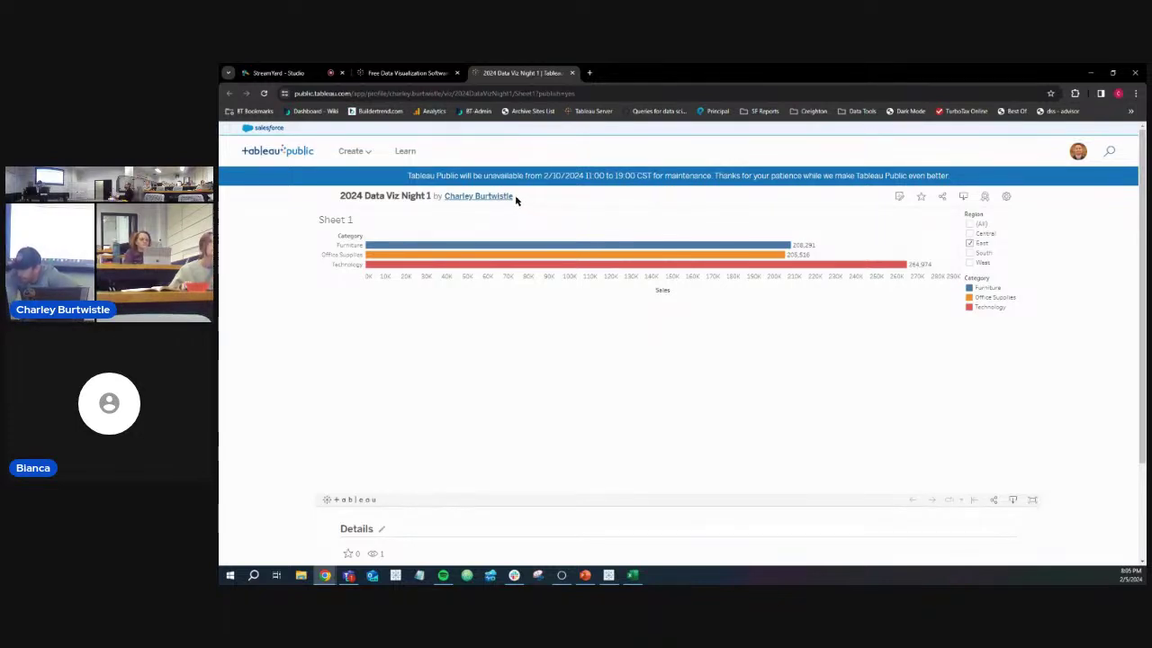
left_click(1007, 197)
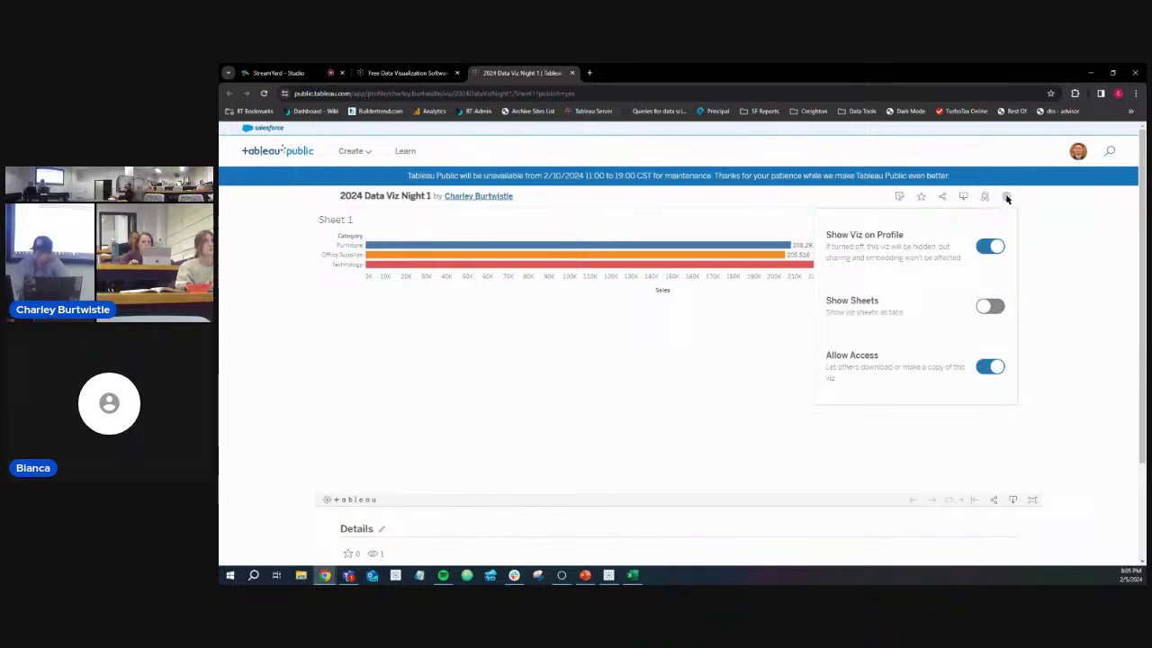
left_click(987, 308)
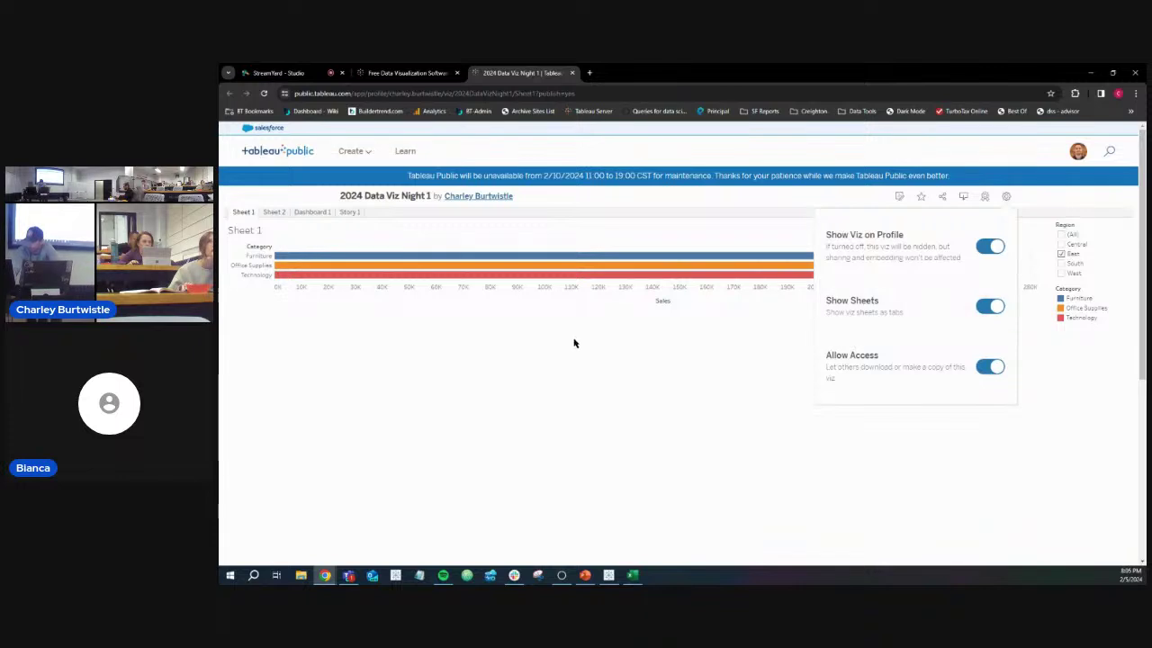
left_click(573, 342)
View the published Sheet 2, Dashboard 1 and Story 1 of the viz
left_click(275, 214)
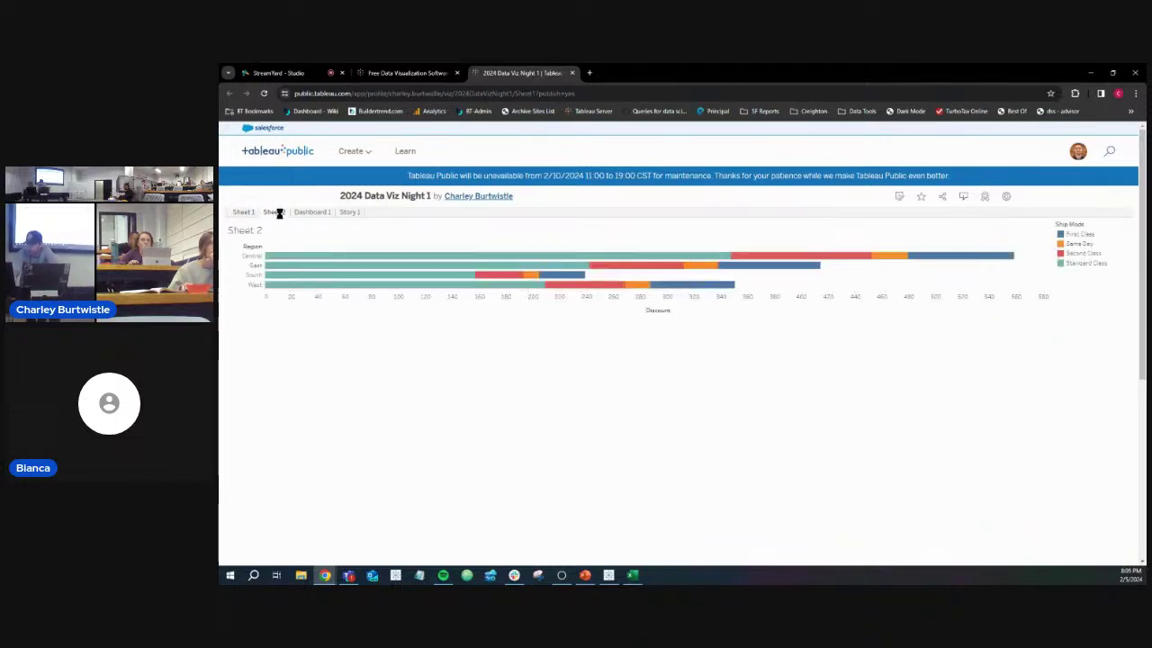
left_click(305, 215)
left_click(353, 214)
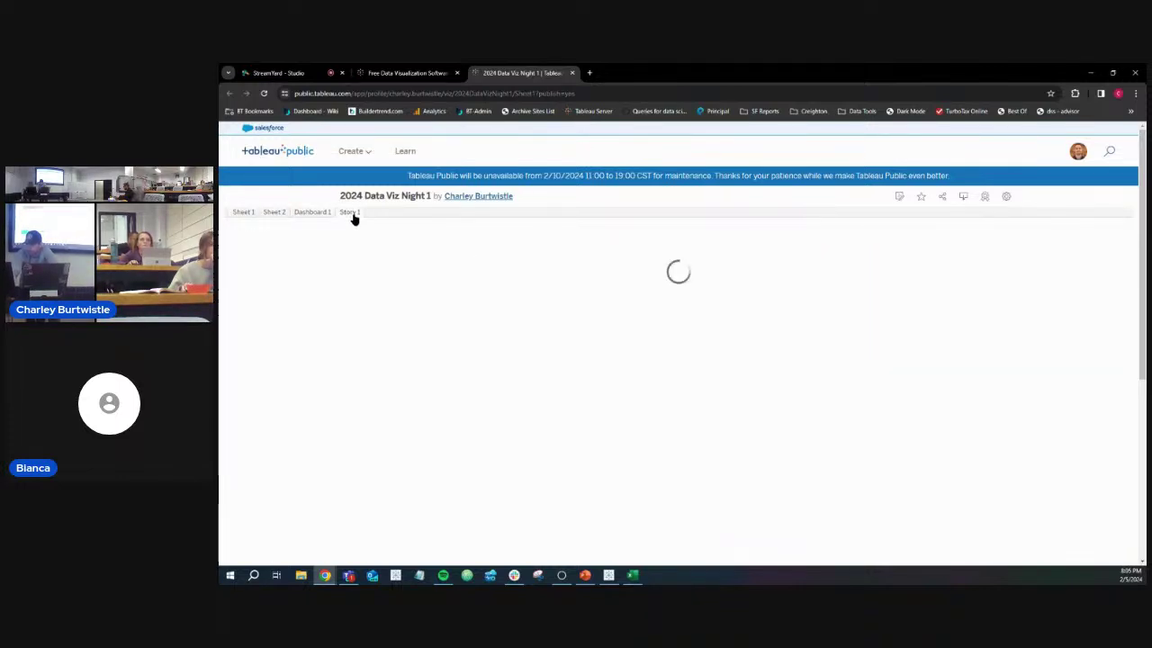
Open the viz author's profile and look through the published vizzes, including 2024 Data Viz Night 1
left_click(472, 202)
scroll(247, 297, "down", 2)
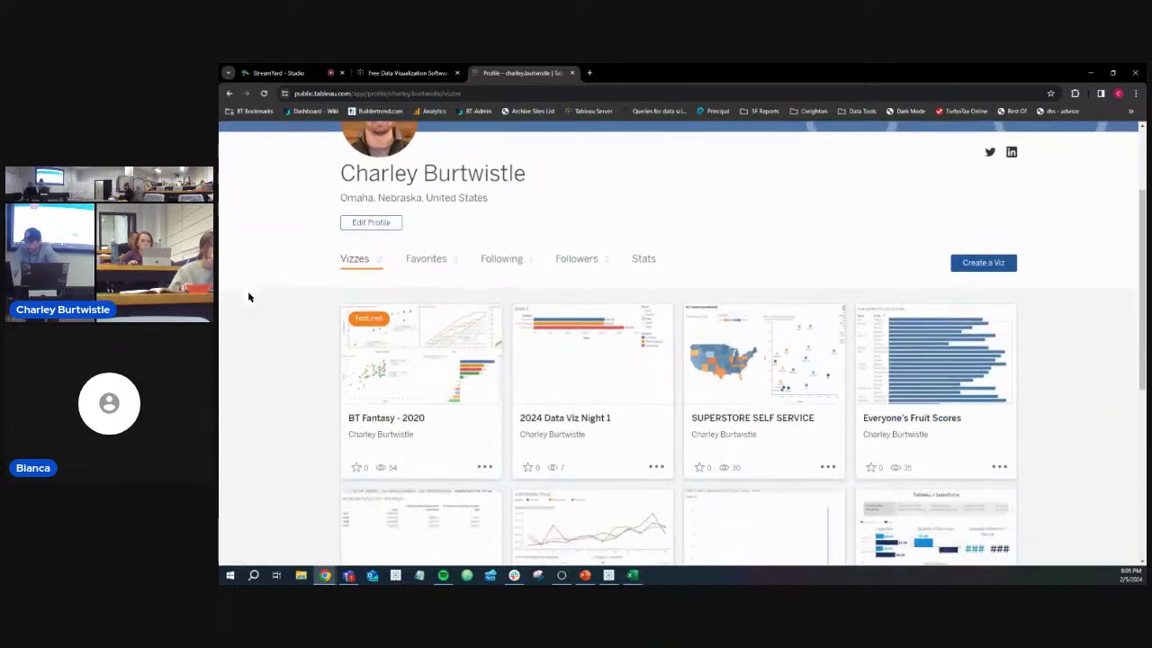
scroll(606, 420, "down", 1)
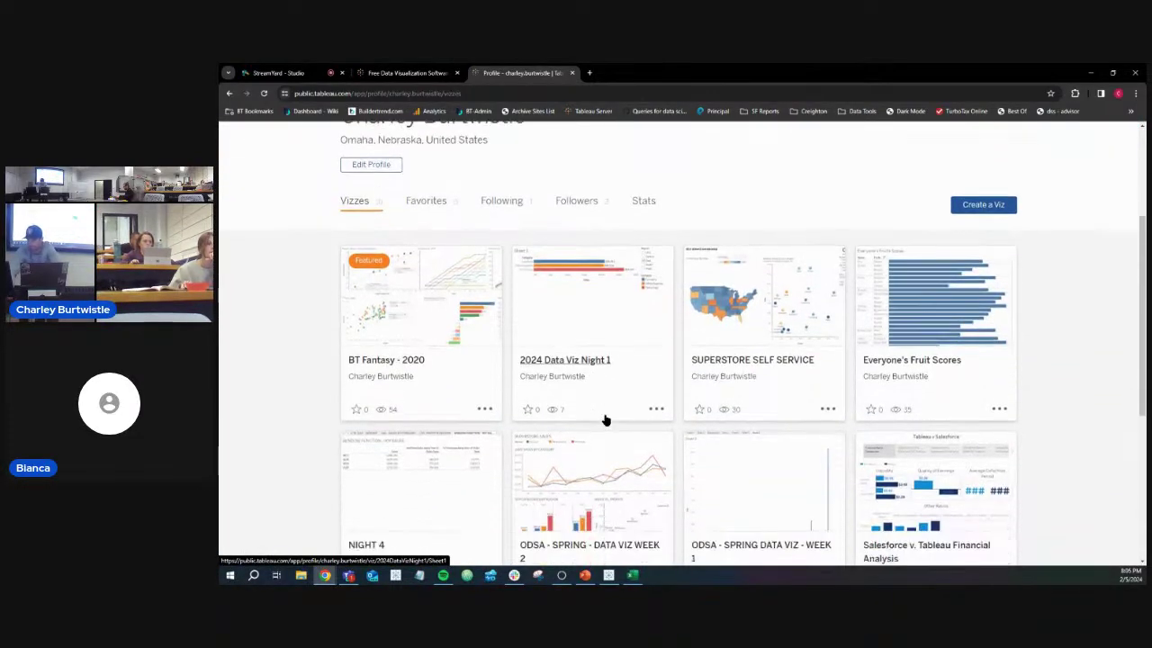
scroll(605, 421, "up", 1)
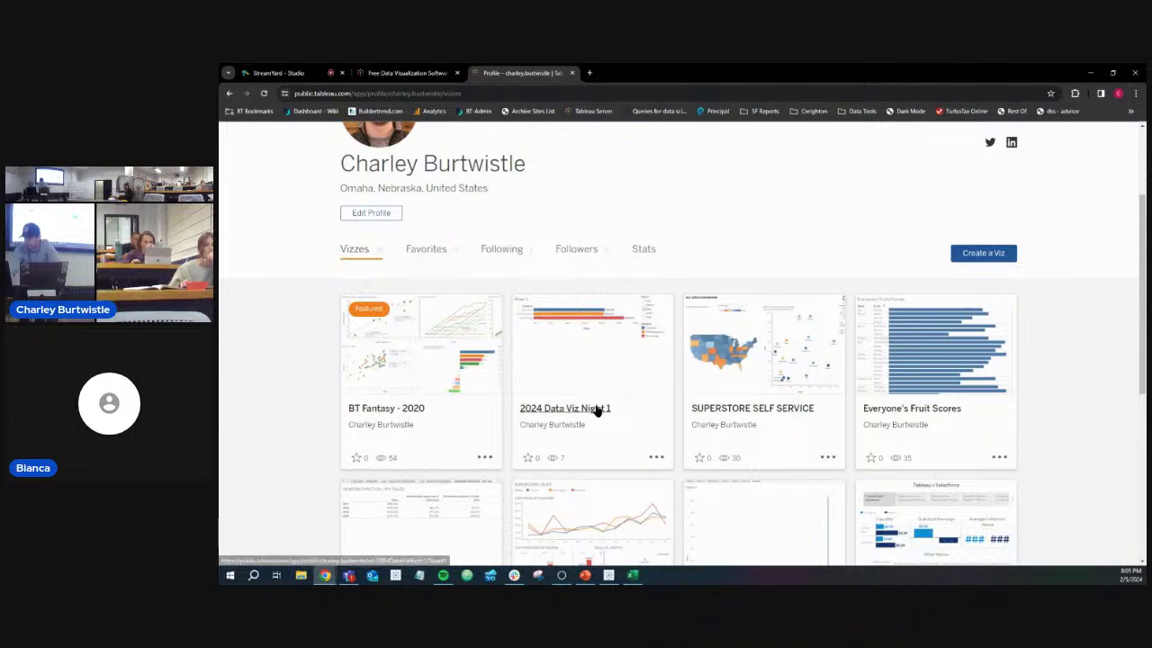
scroll(597, 411, "up", 2)
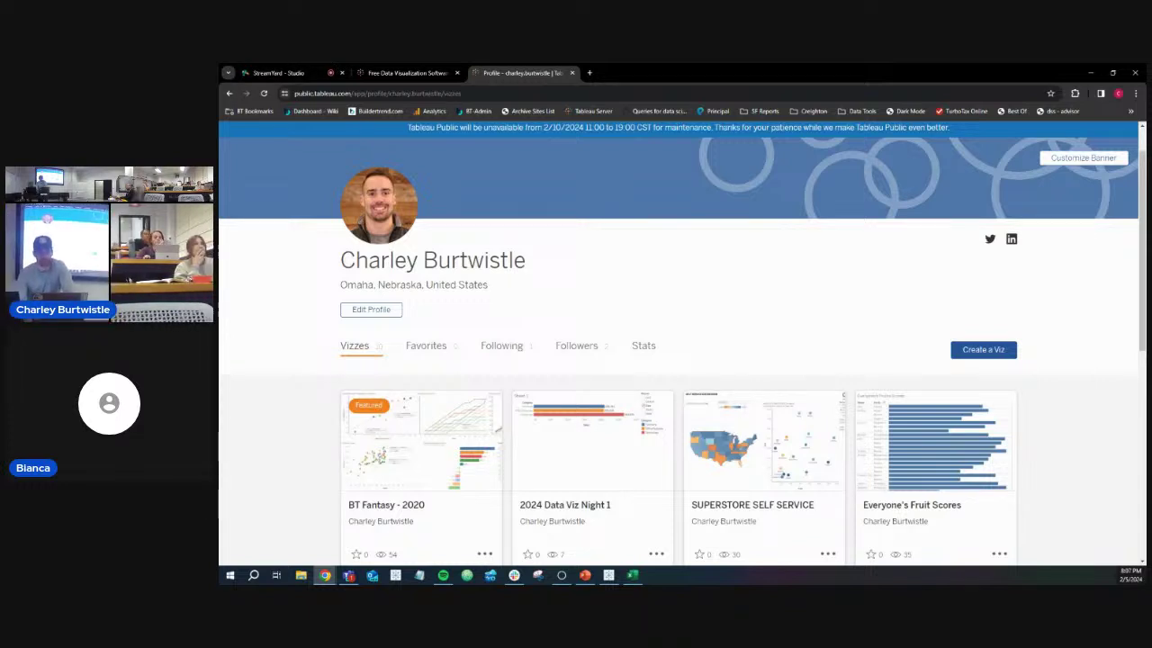
Switch to the DATA-VIZ_SPRING_CLASS-1 deck in PowerPoint, maximize its window and go to slide 43
left_click(585, 574)
left_click_drag(544, 339, 551, 204)
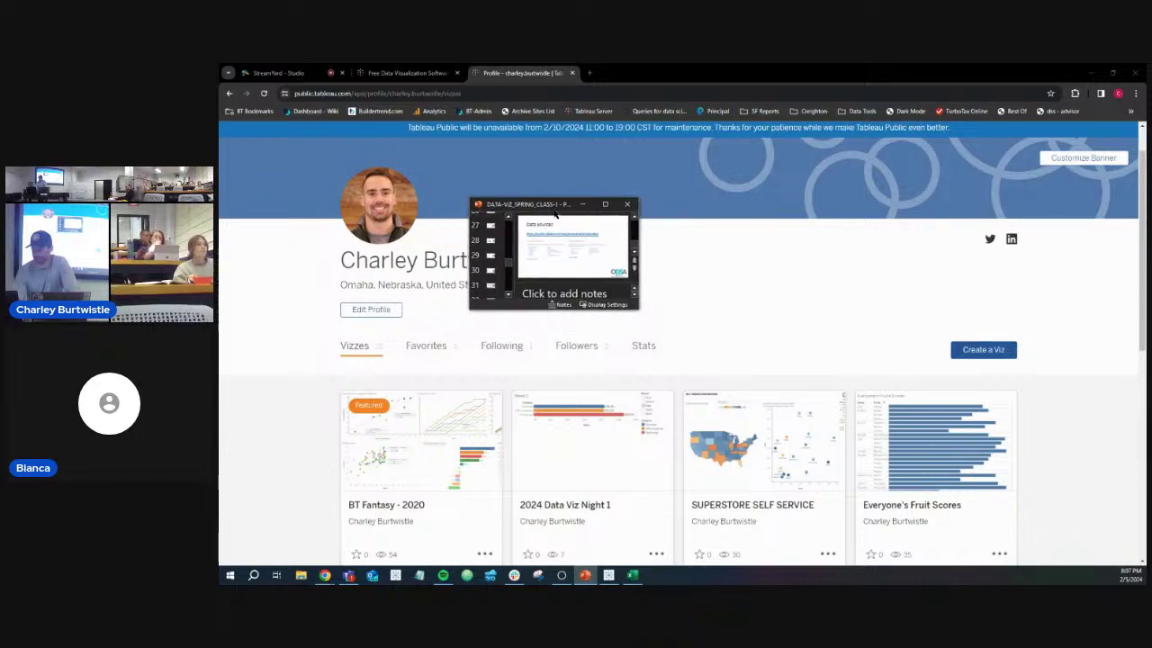
left_click(1090, 72)
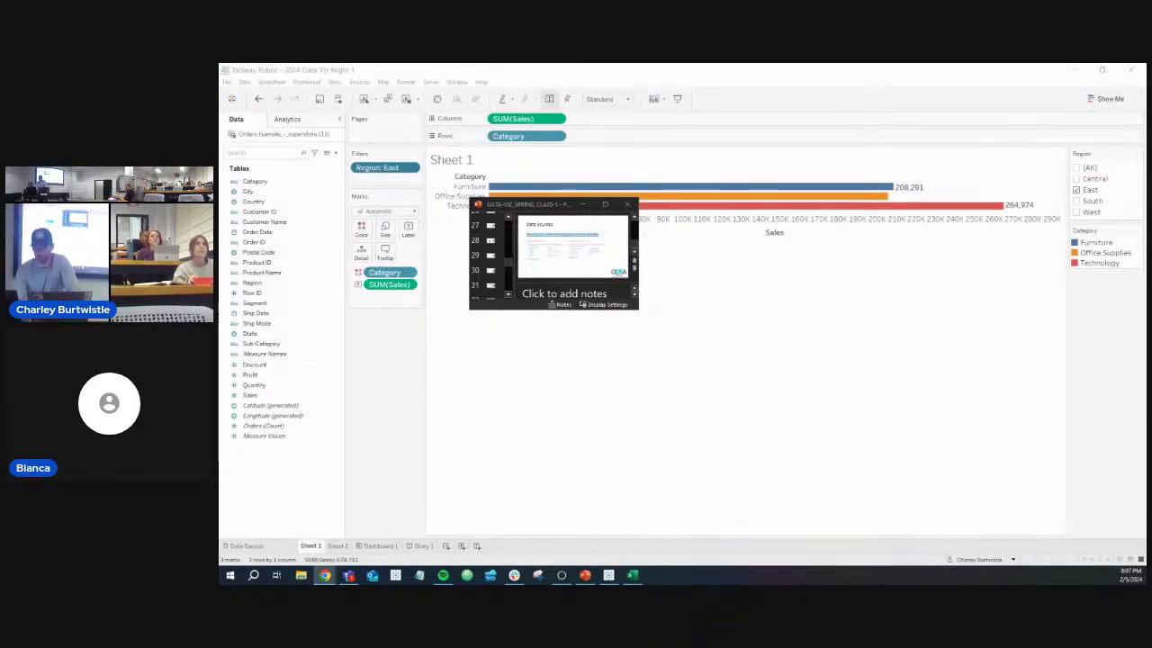
left_click(605, 204)
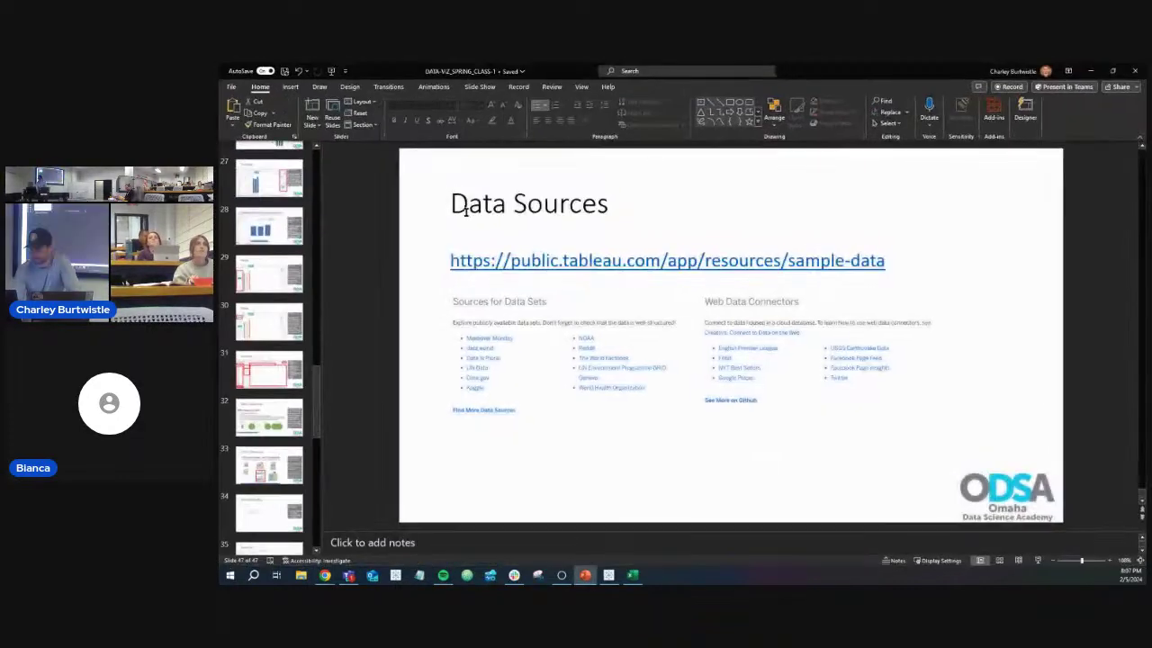
key("alt+Tab")
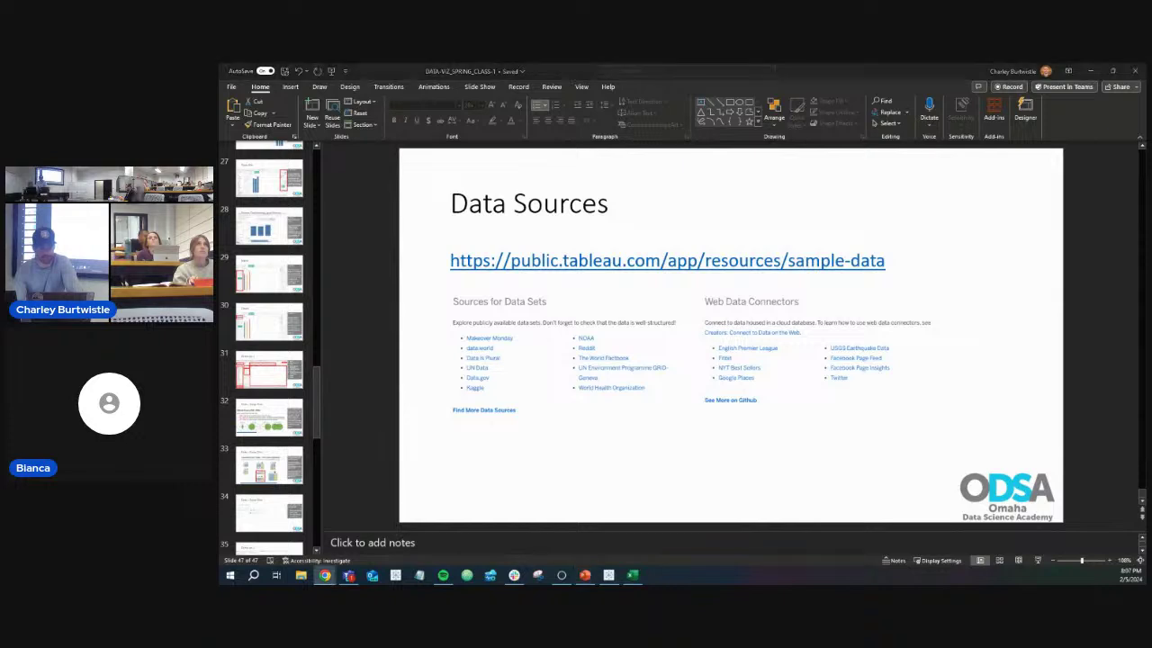
scroll(254, 342, "down", 5)
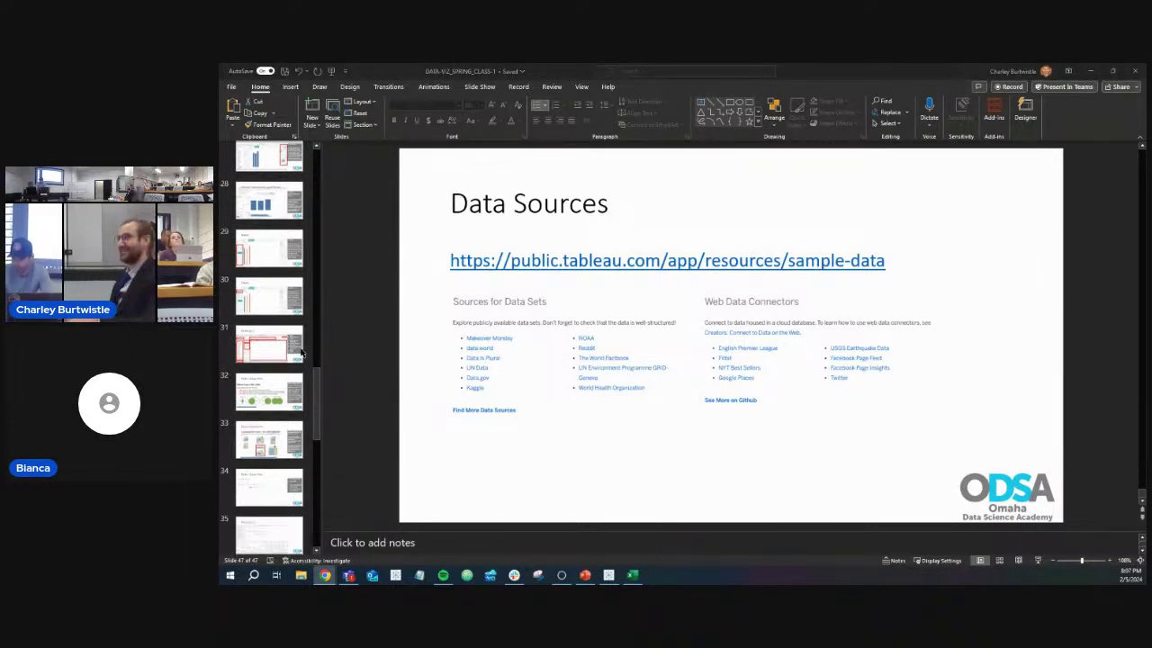
scroll(255, 342, "down", 7)
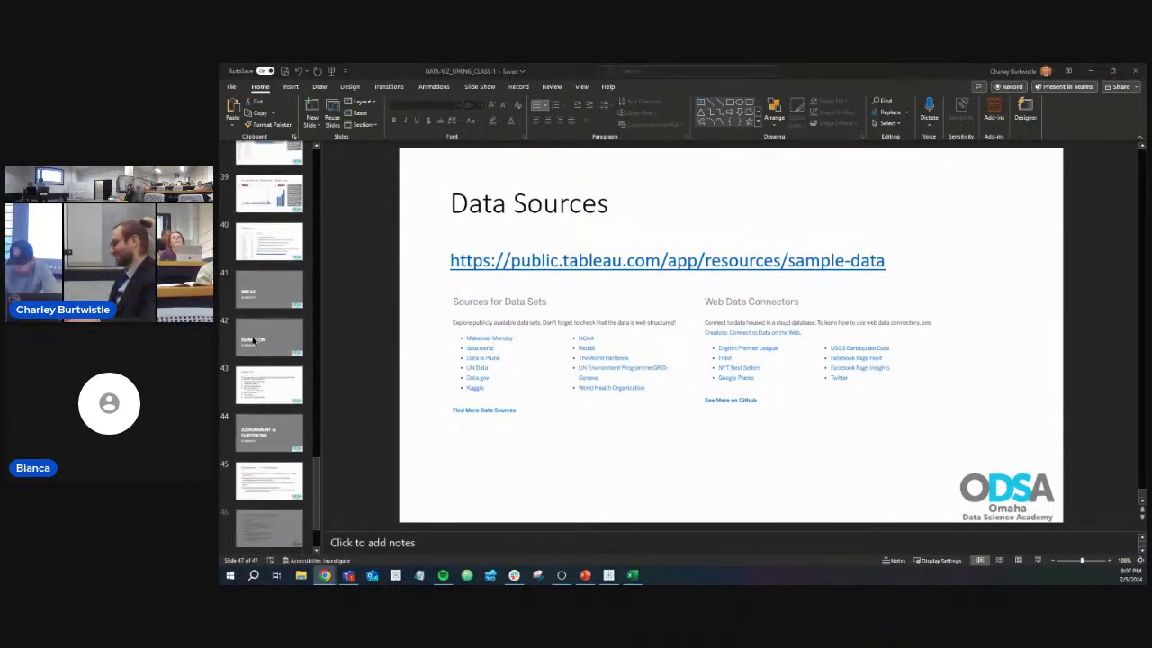
left_click(267, 330)
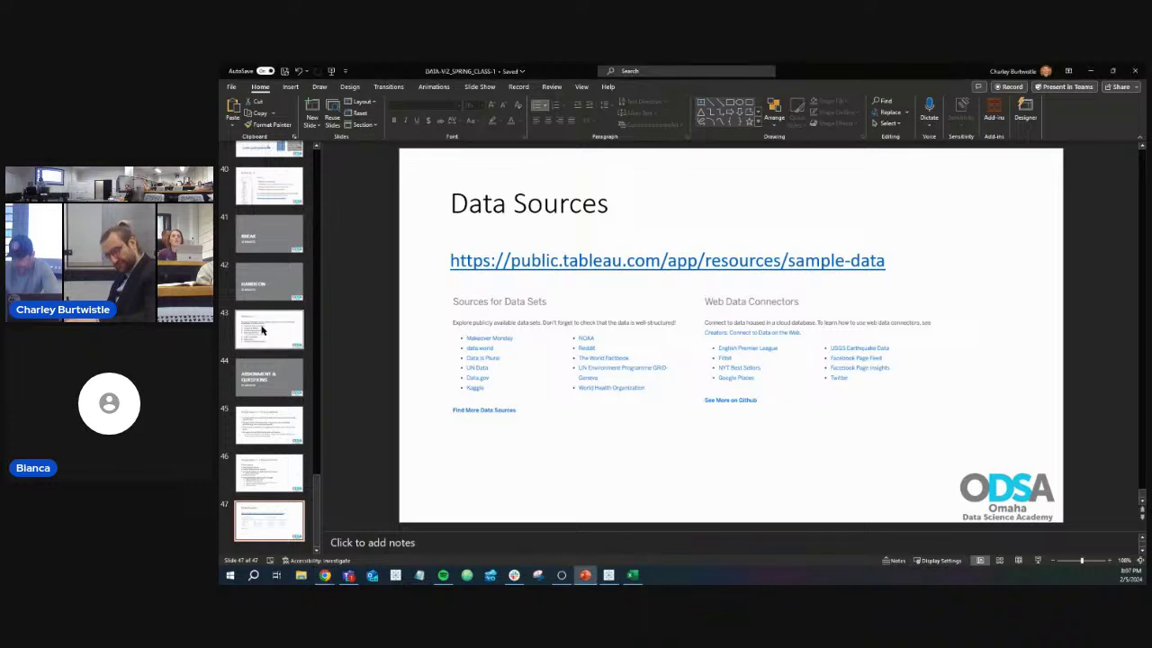
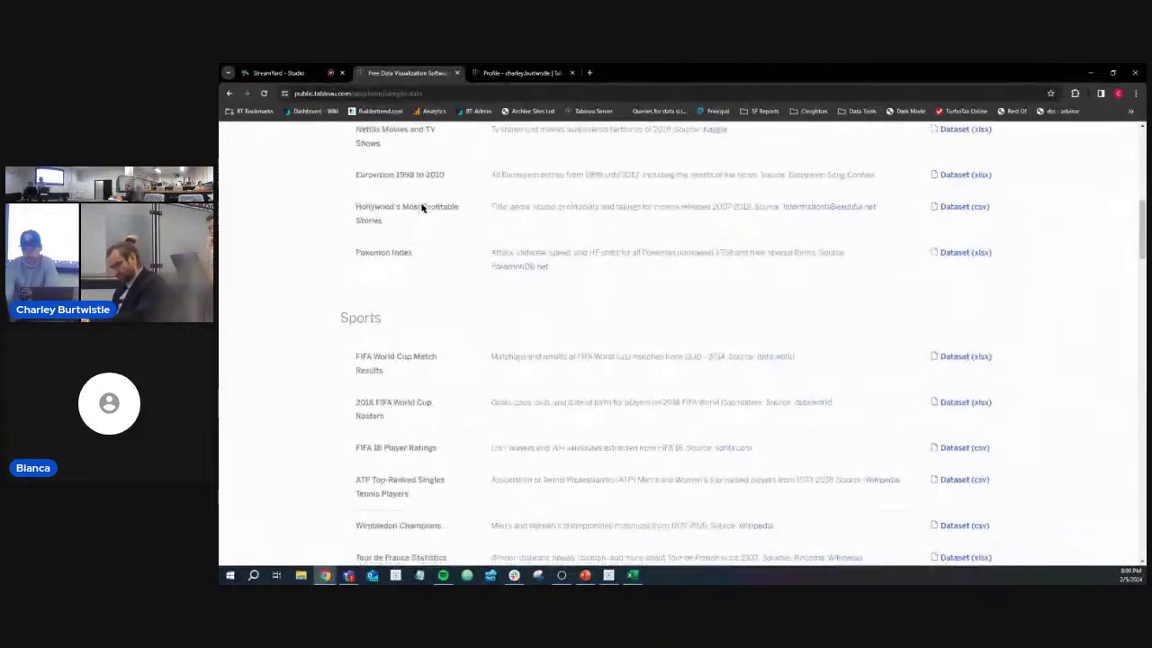
Examine the data sets by category and the external data sources on the Tableau Public Sample Data page
scroll(418, 219, "down", 5)
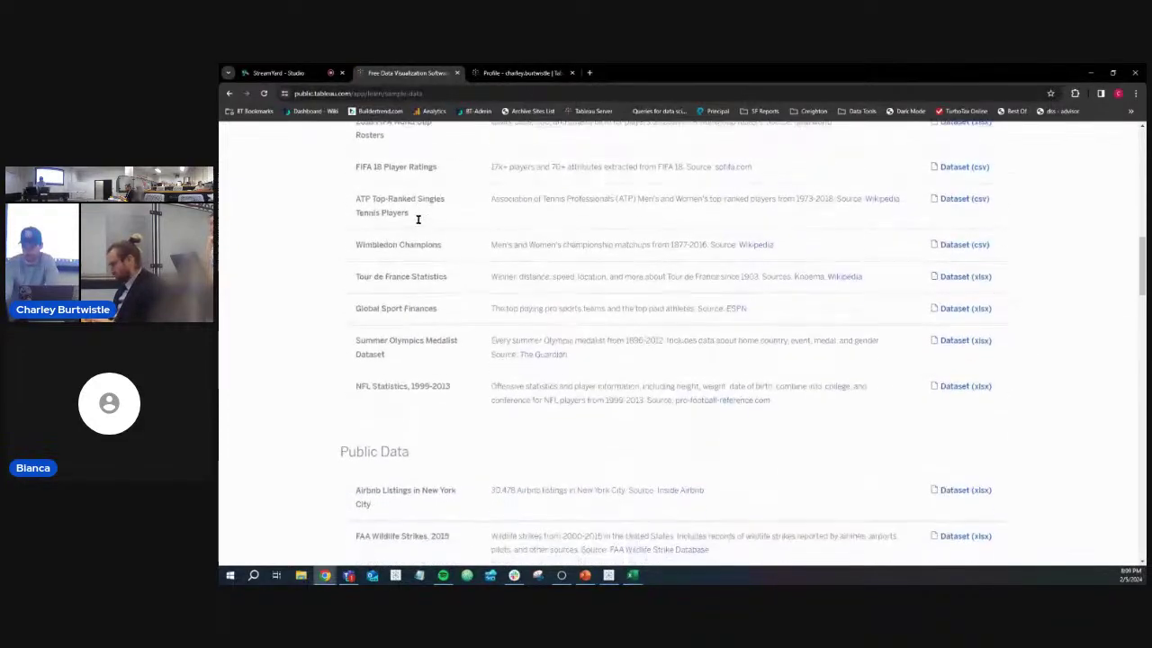
scroll(418, 219, "down", 10)
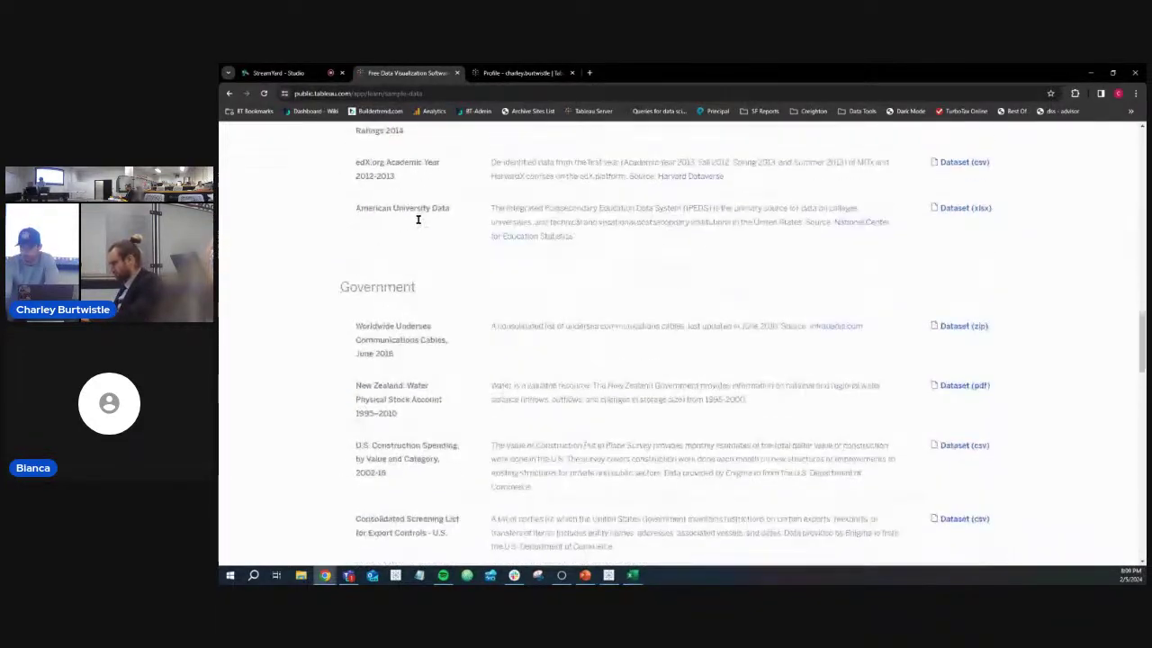
scroll(418, 219, "down", 3)
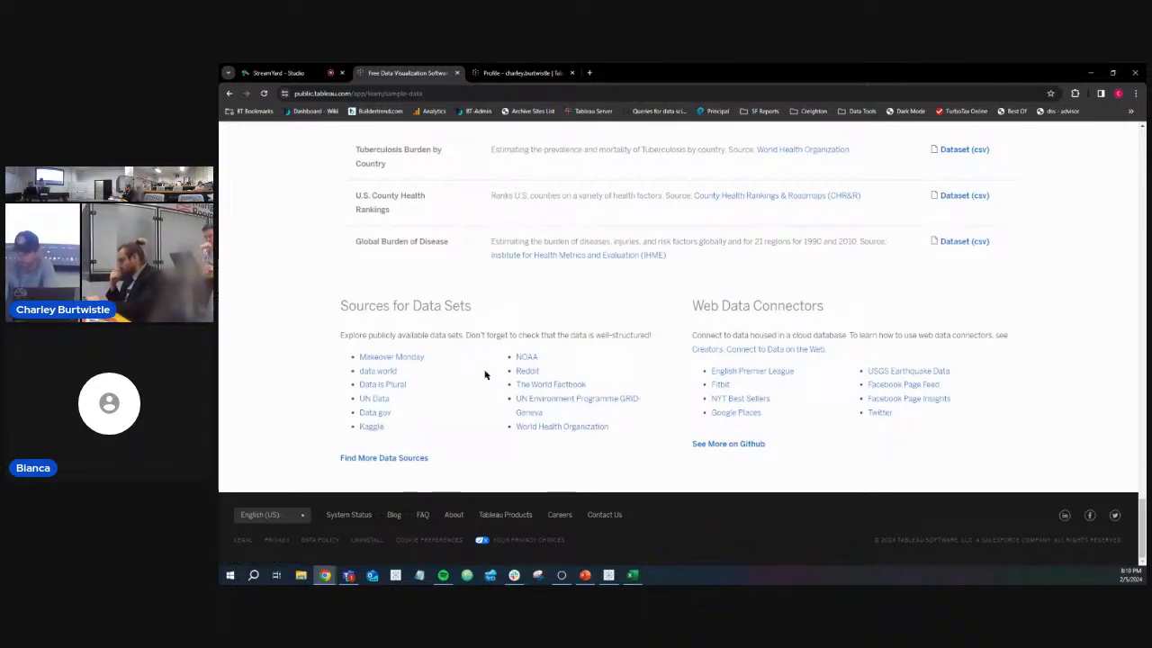
scroll(484, 375, "up", 20)
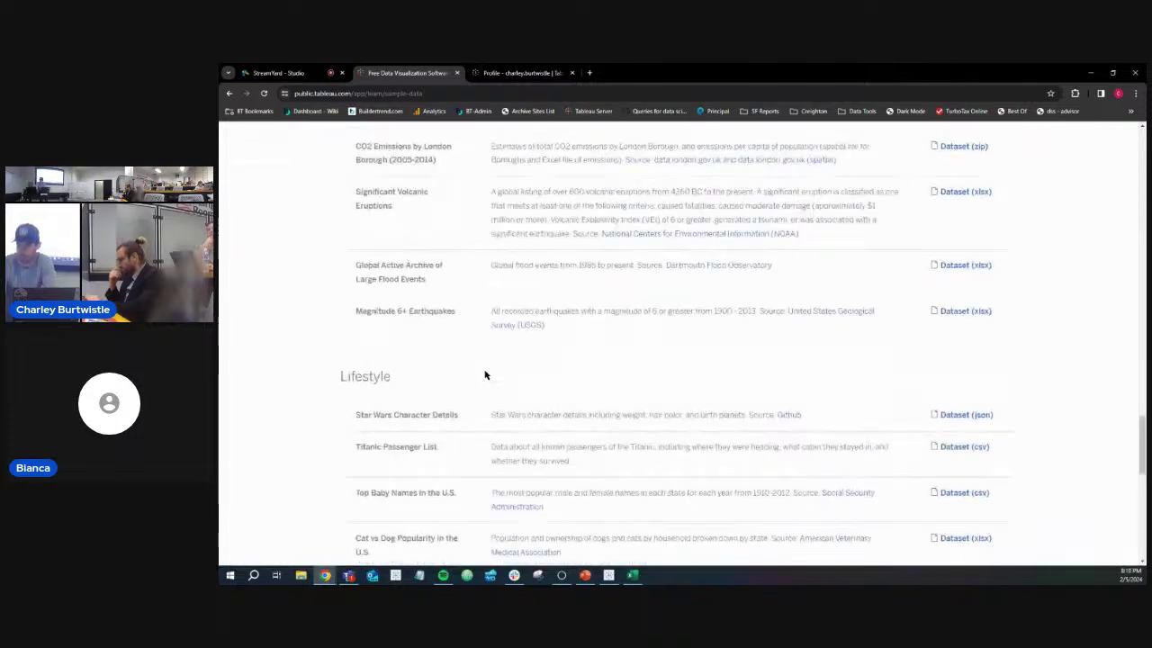
scroll(484, 374, "up", 20)
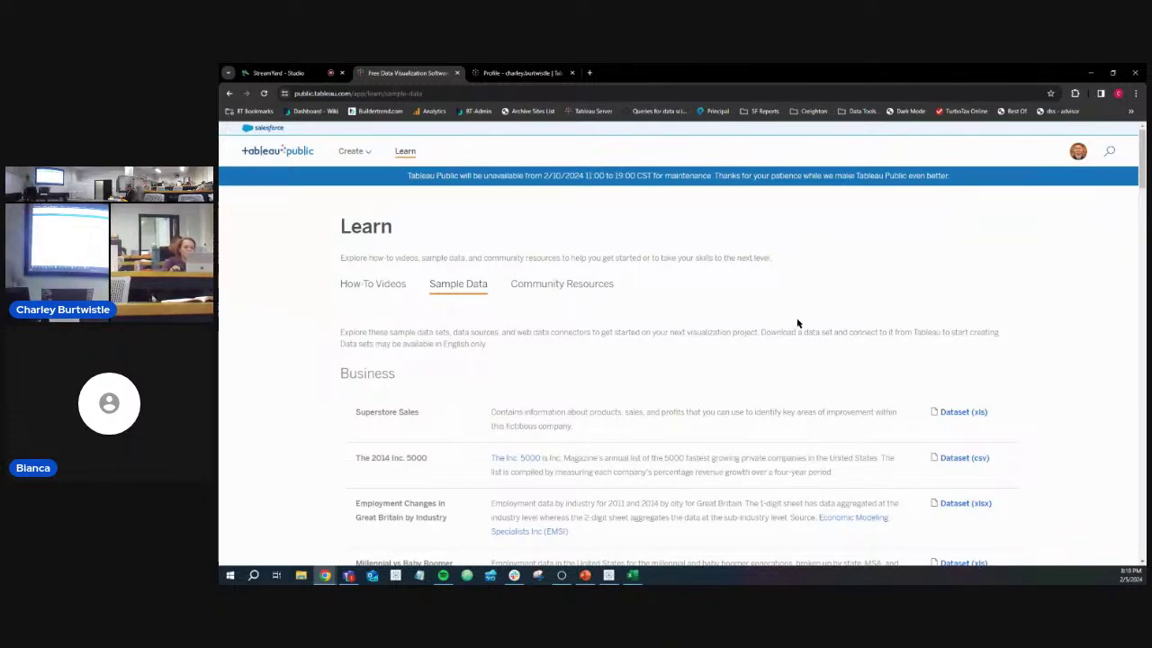
scroll(605, 330, "down", 3)
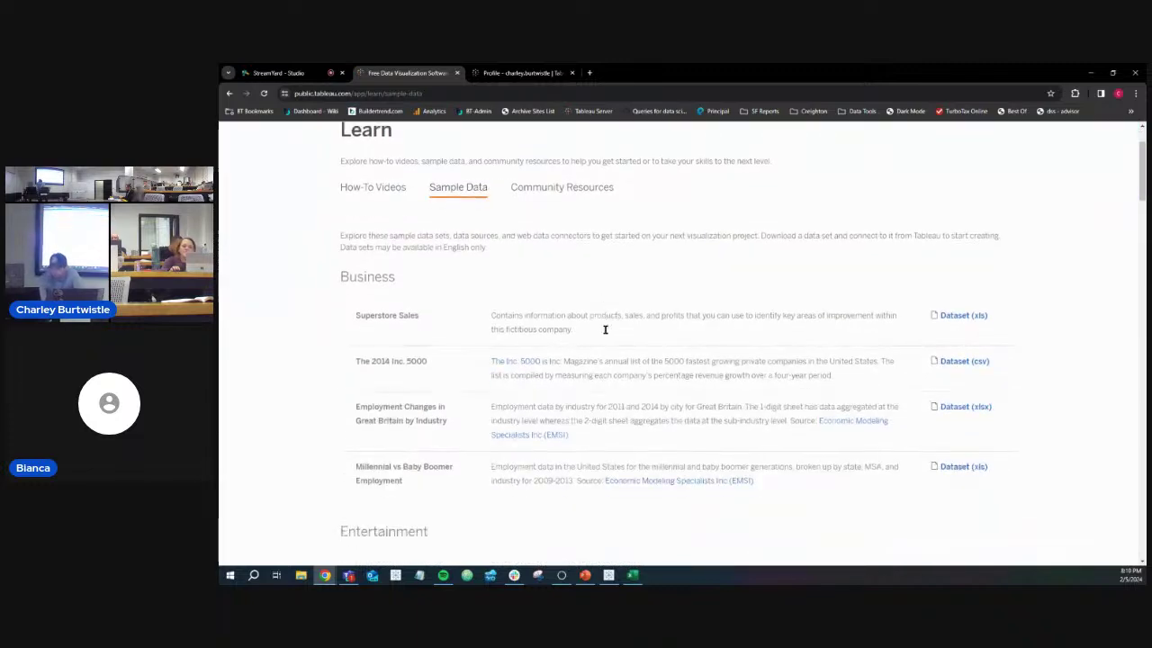
scroll(604, 330, "down", 6)
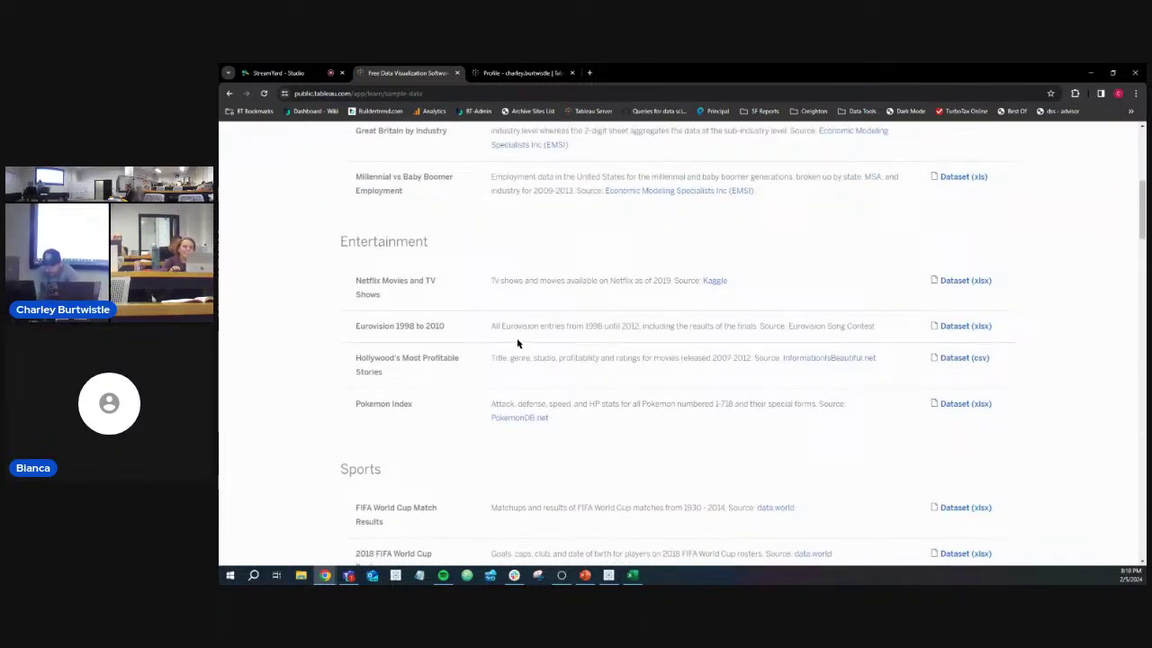
scroll(516, 372, "up", 4)
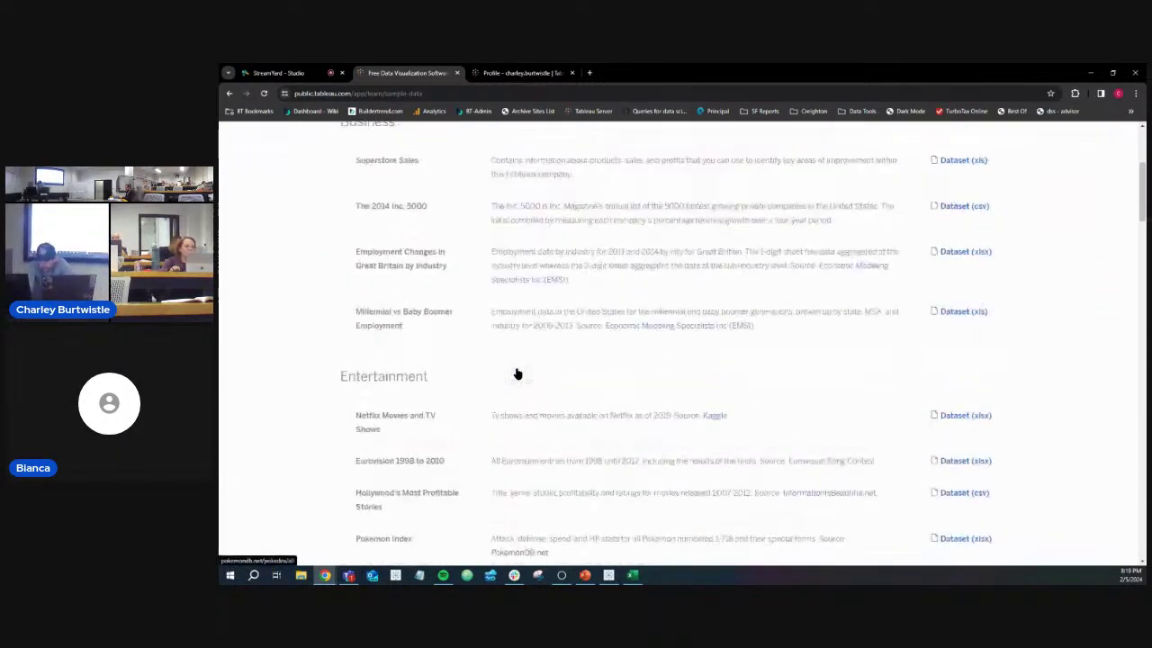
scroll(517, 372, "down", 7)
scroll(517, 372, "down", 16)
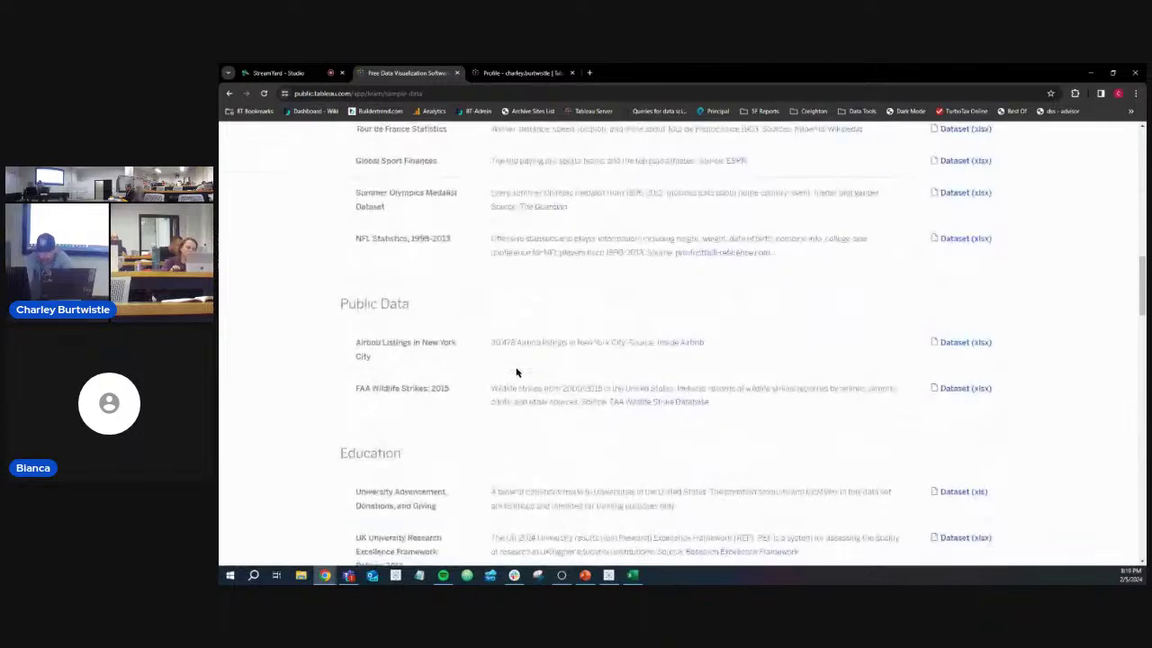
scroll(516, 371, "down", 18)
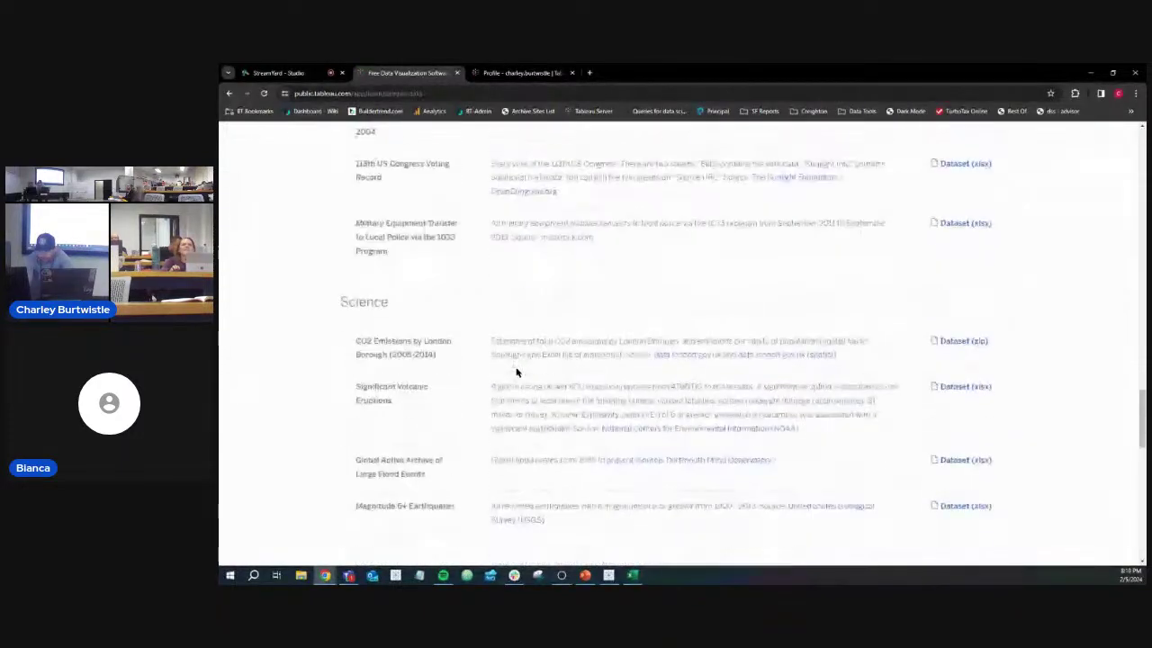
Open the Star Wars Character Details JSON dataset from the Lifestyle section and check the Downloads folder for the file
scroll(516, 368, "down", 1)
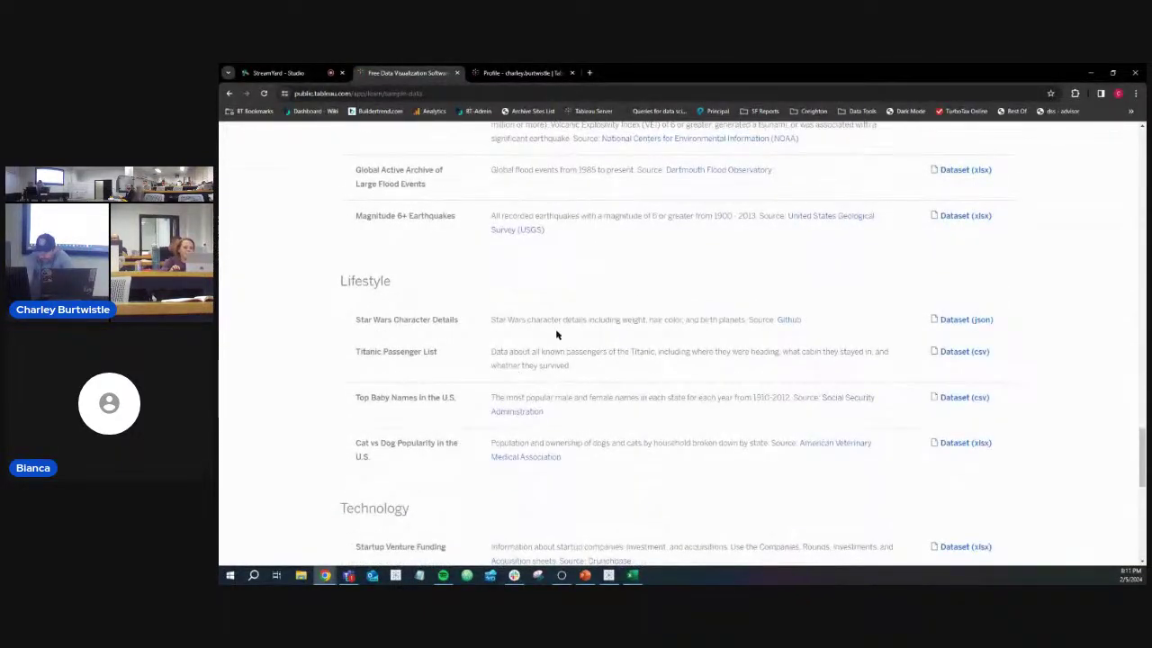
left_click(977, 323)
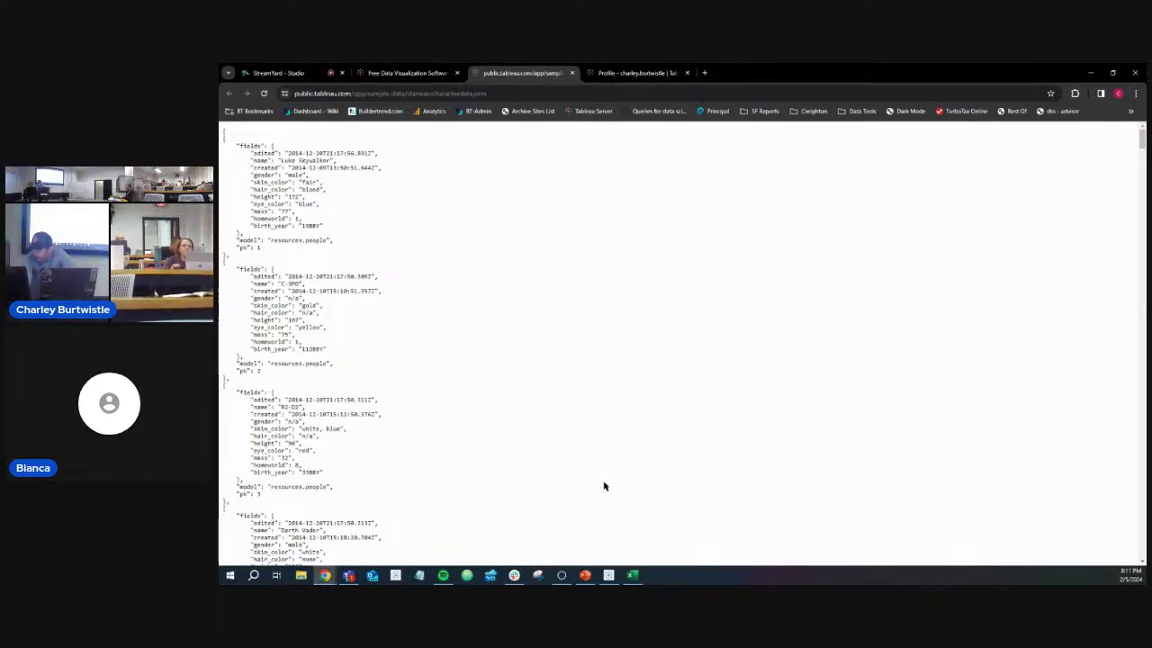
left_click(301, 576)
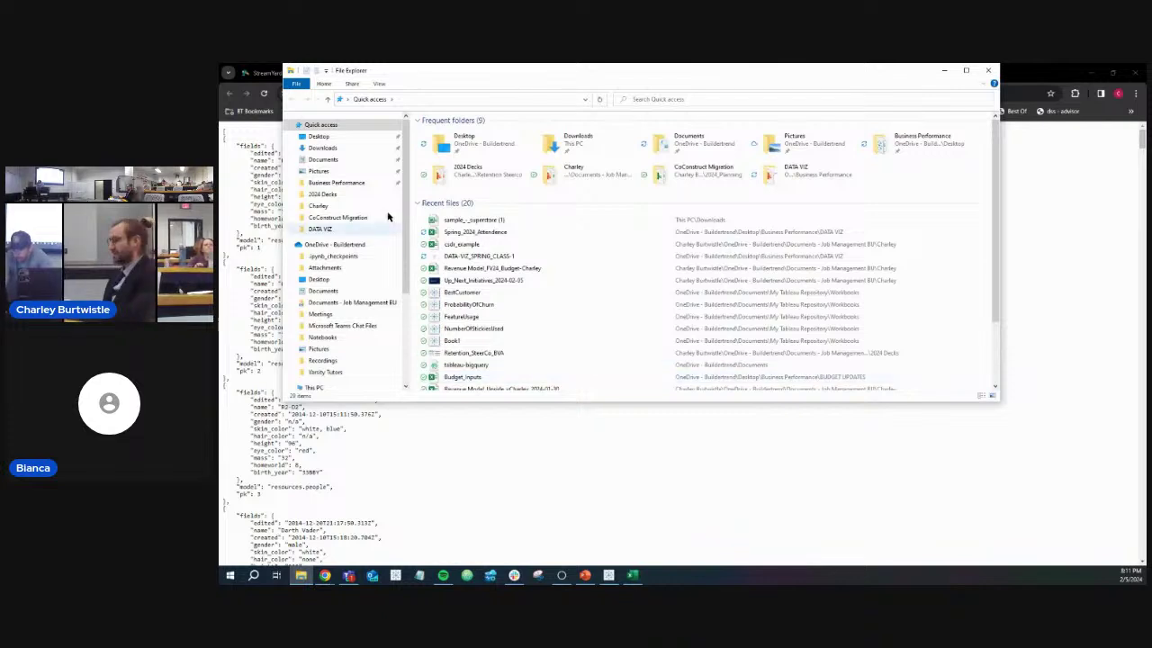
left_click(333, 149)
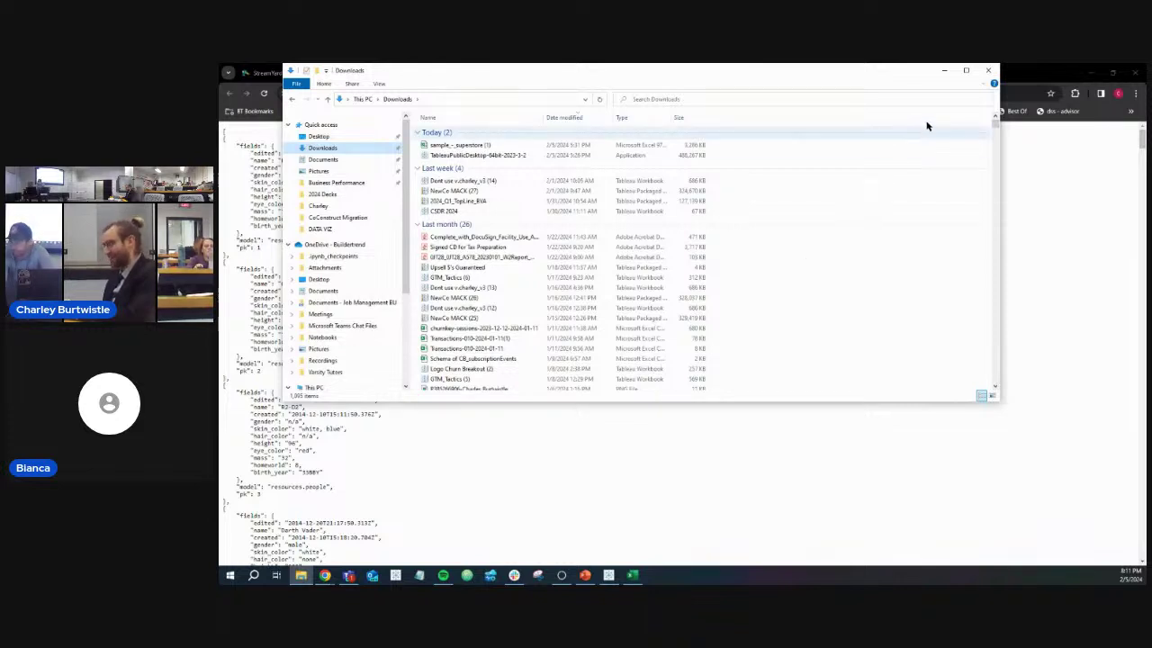
left_click(990, 72)
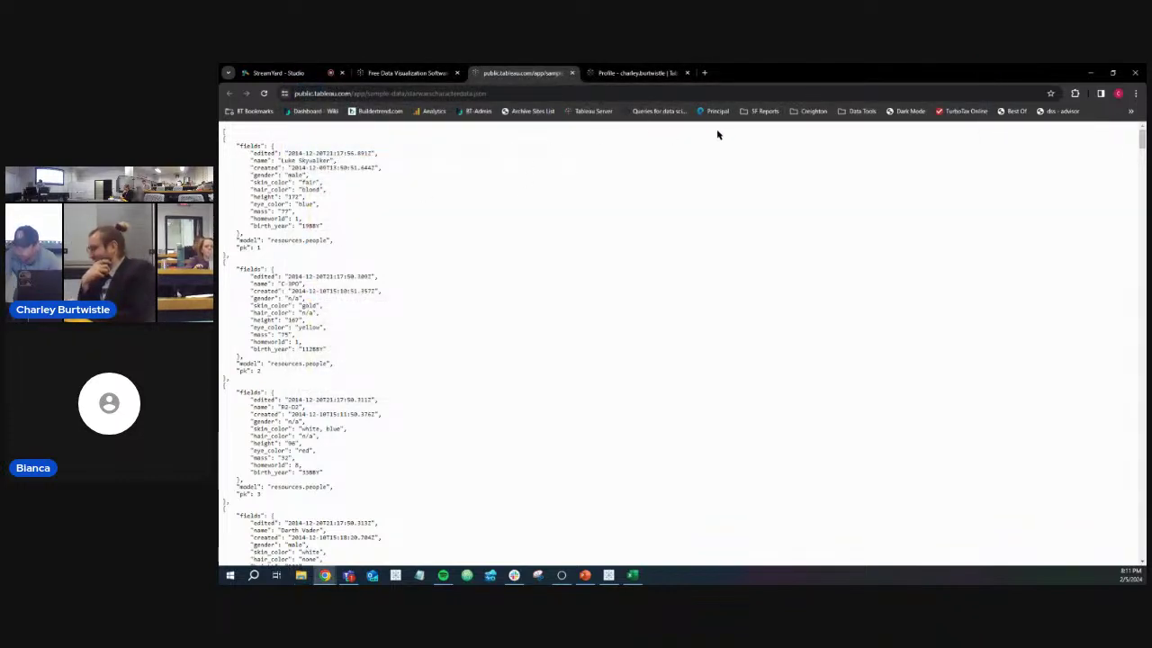
left_click(1137, 94)
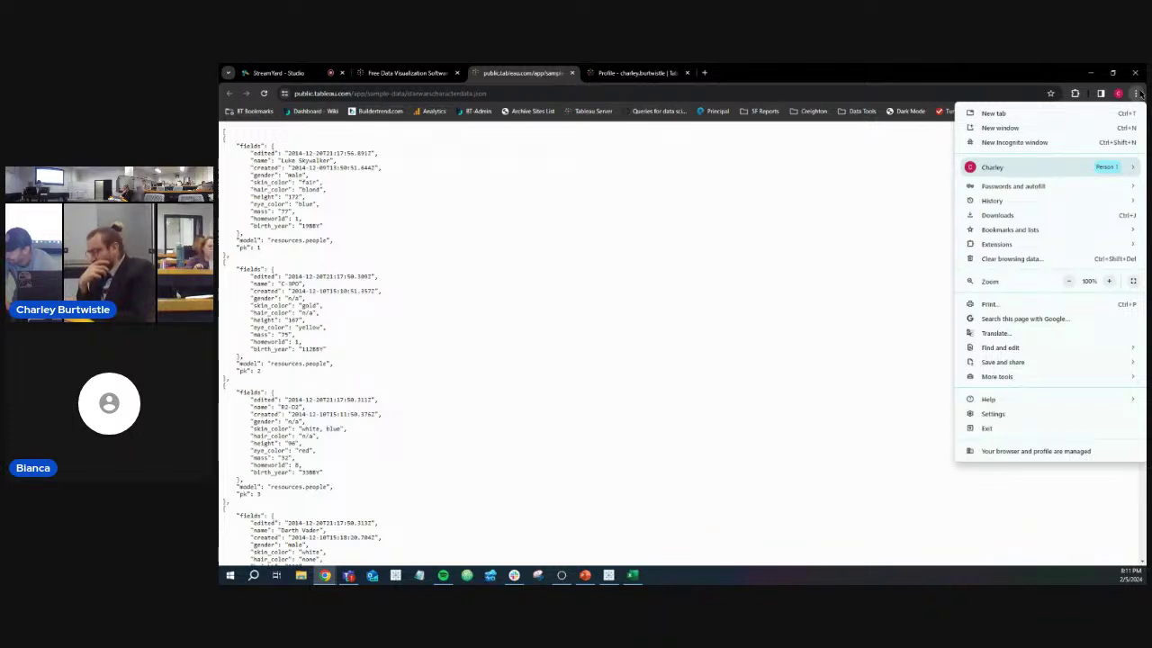
left_click(1138, 93)
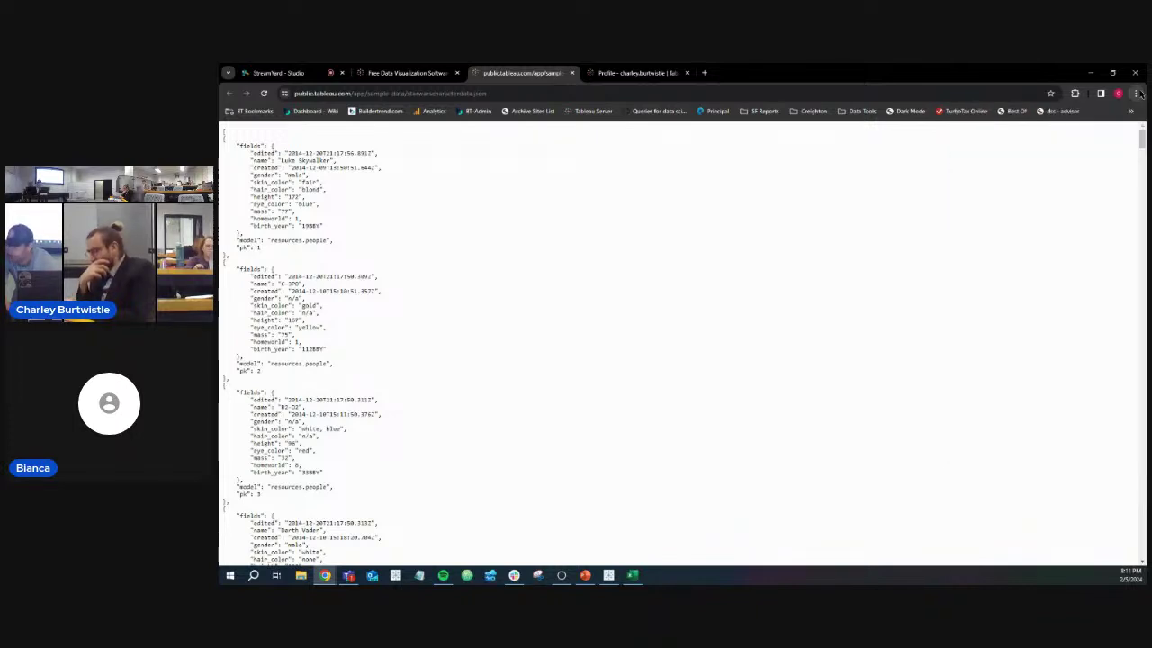
right_click(295, 169)
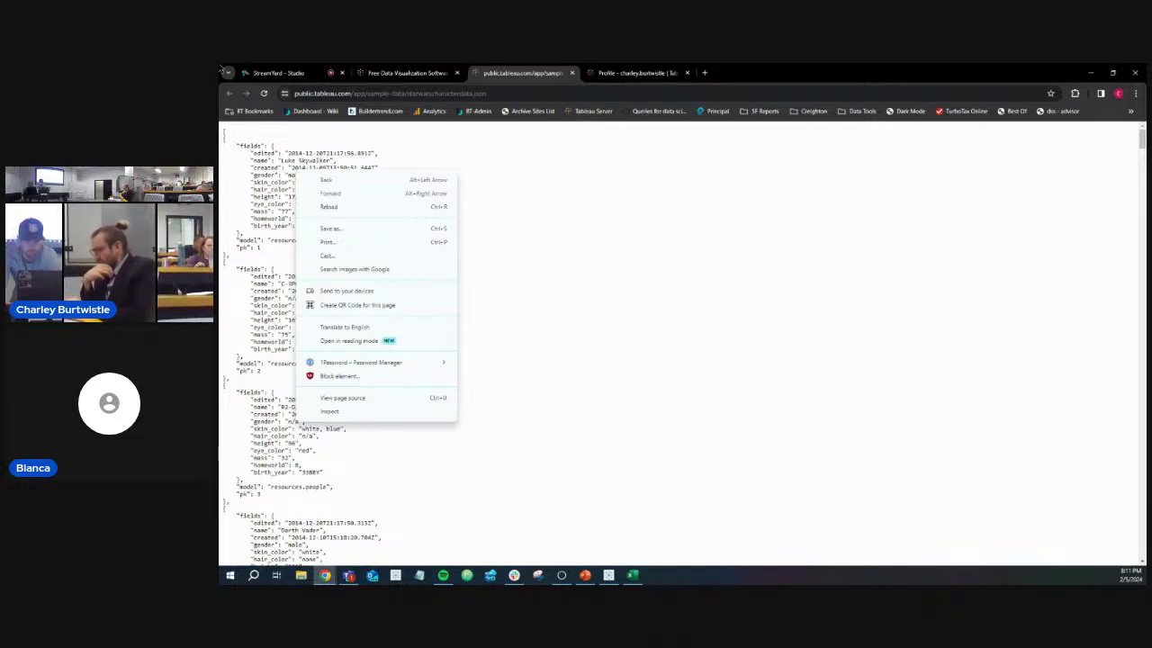
key("Escape")
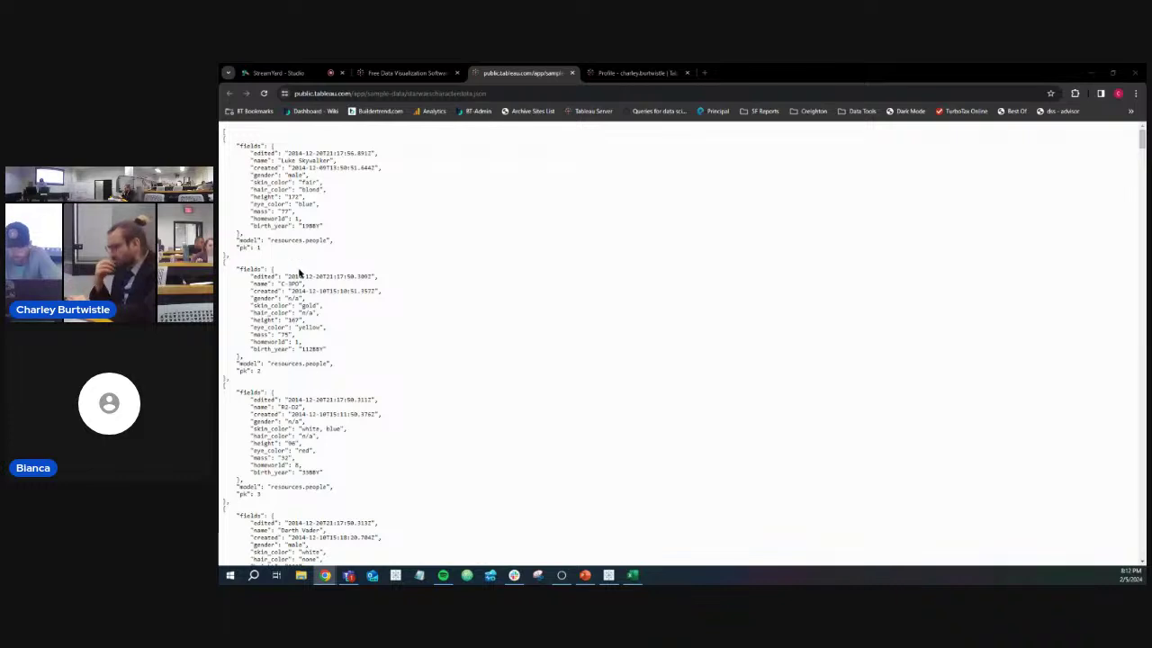
right_click(300, 226)
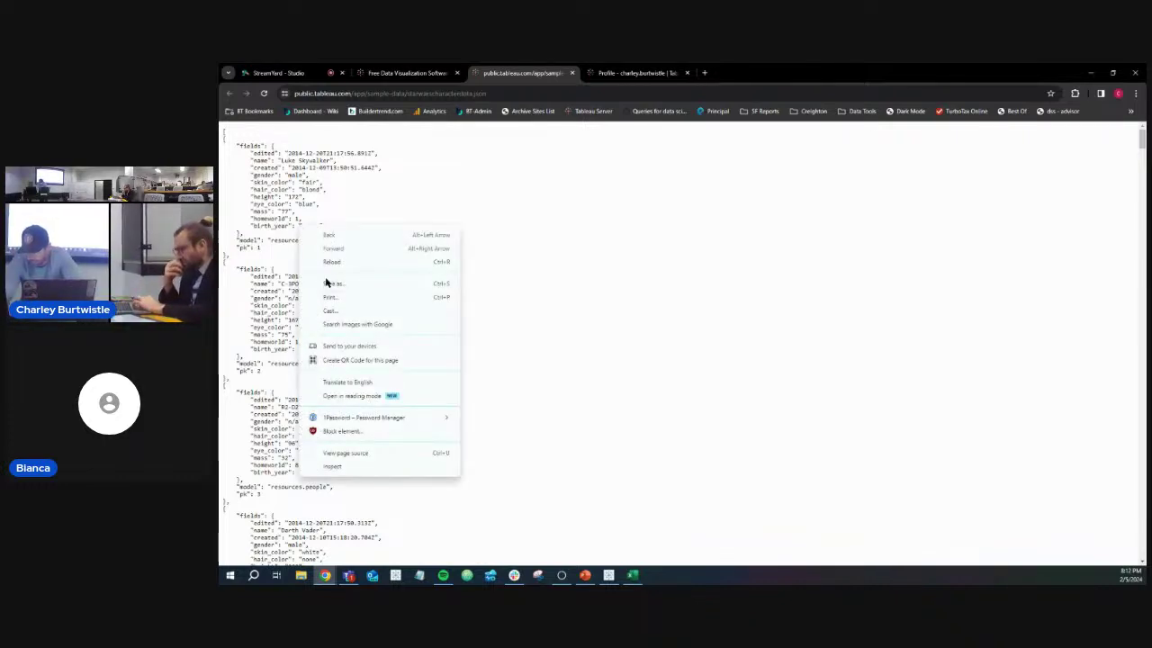
left_click(341, 284)
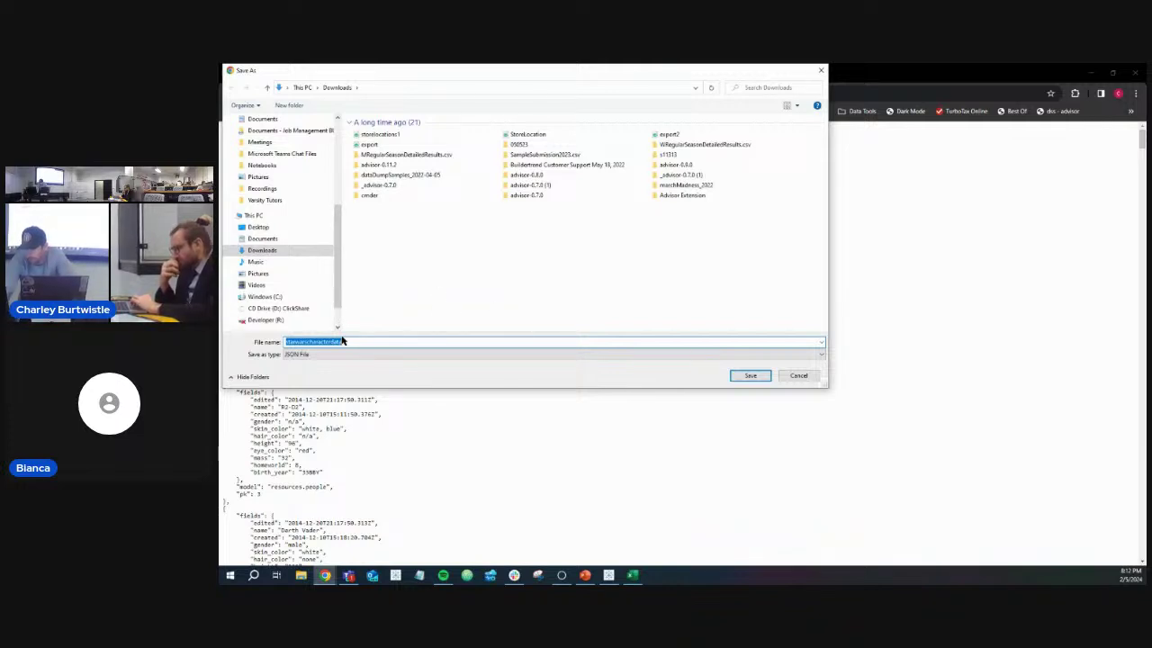
left_click(785, 375)
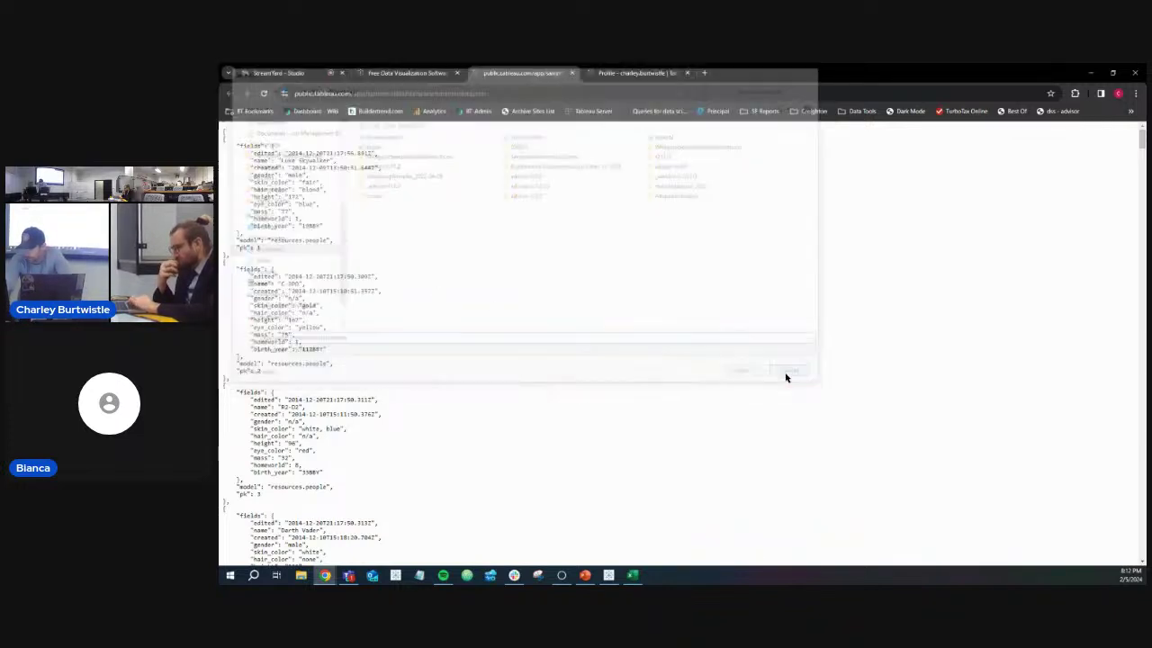
Save the Star Wars character data page as the JSON file starwarscharacterdata in the Downloads folder
right_click(309, 219)
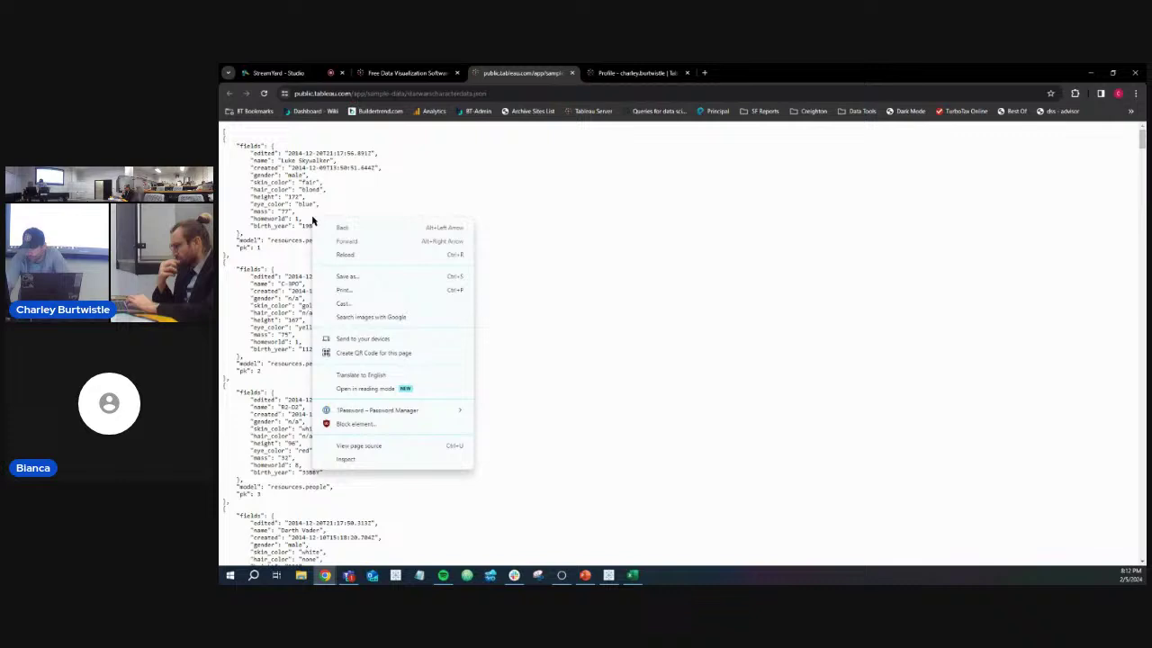
left_click(367, 285)
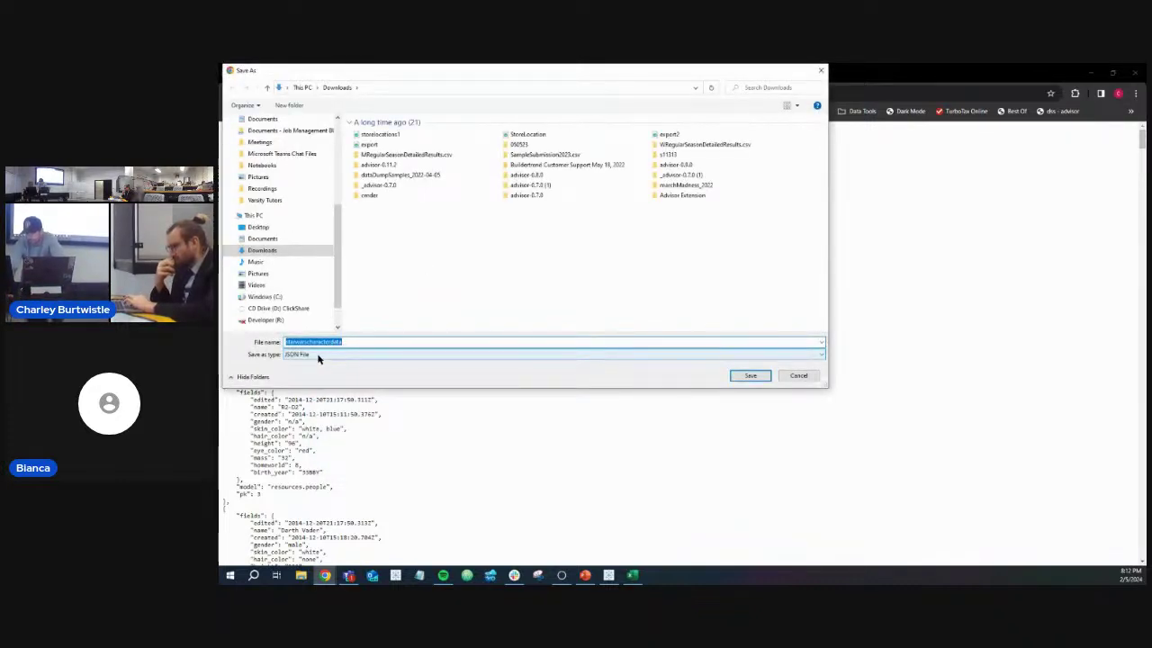
scroll(274, 209, "up", 2)
scroll(274, 211, "up", 3)
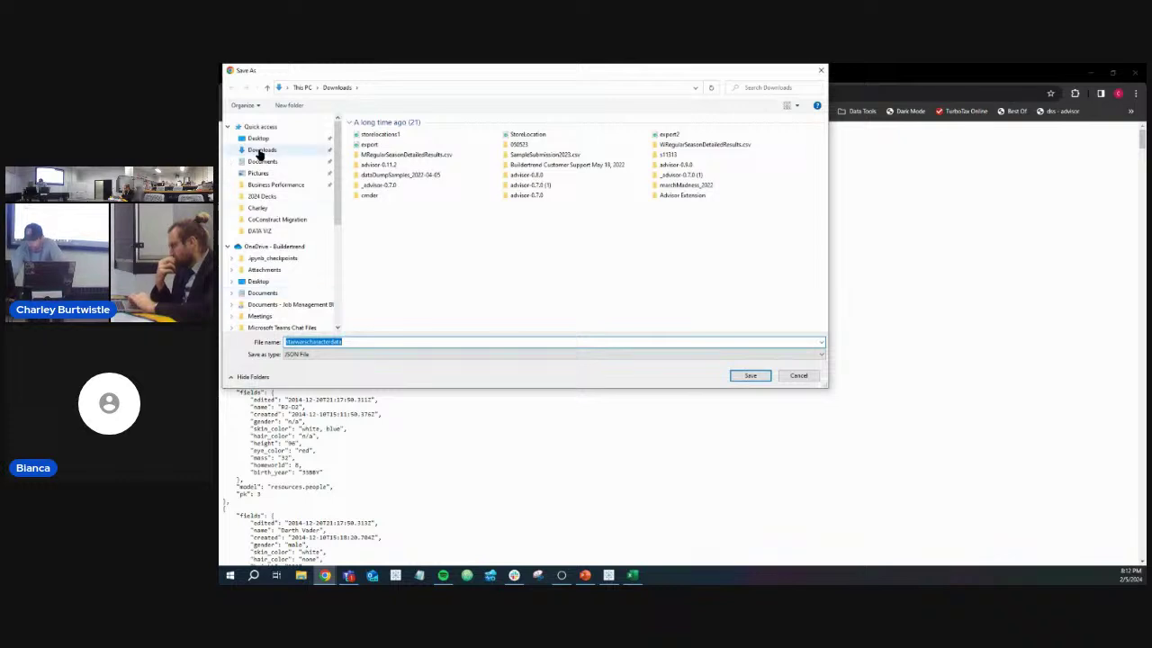
left_click(261, 150)
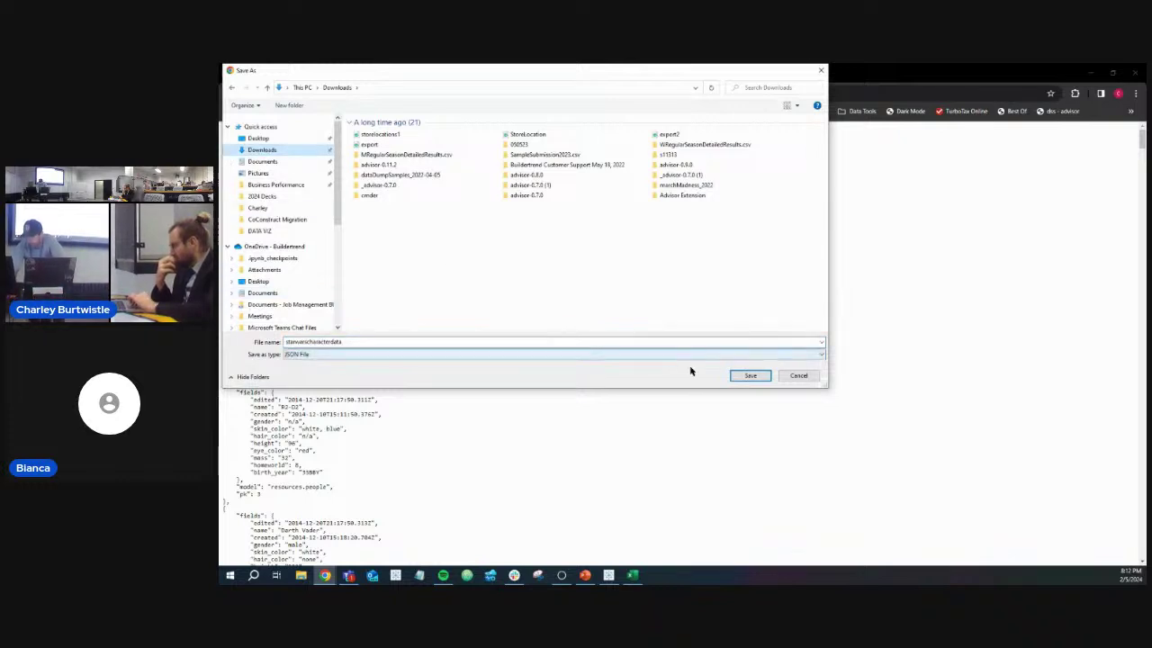
left_click(750, 375)
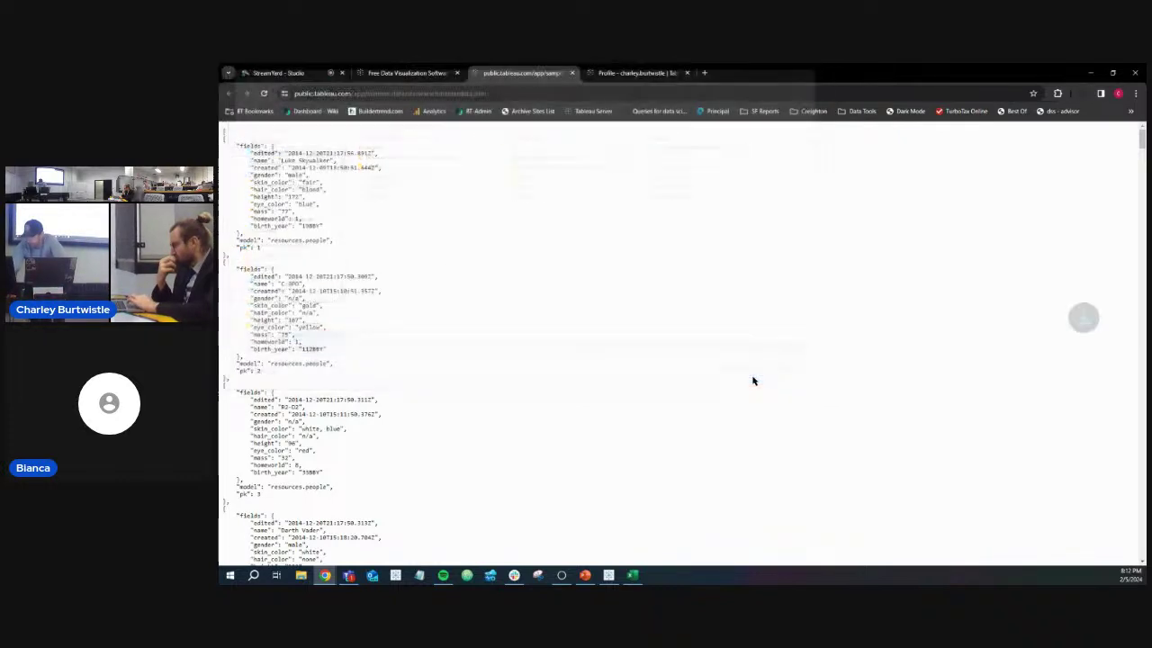
Switch to Tableau Public, close the 2024 Data Viz Night 1 workbook and relaunch the program
left_click(616, 576)
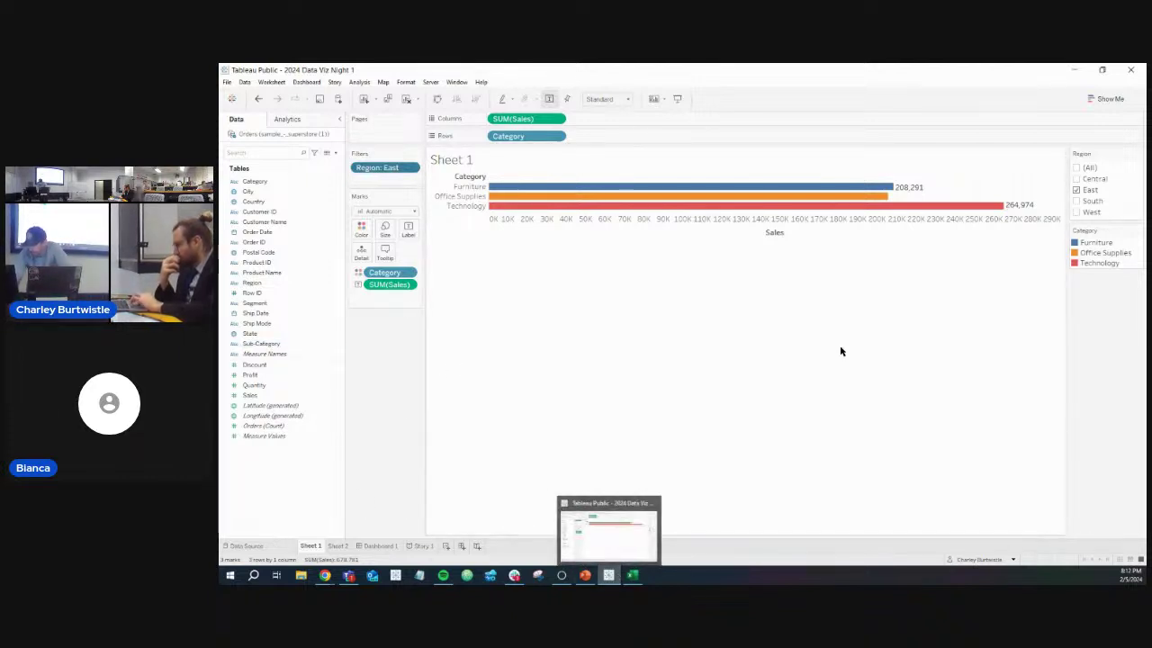
left_click(1130, 71)
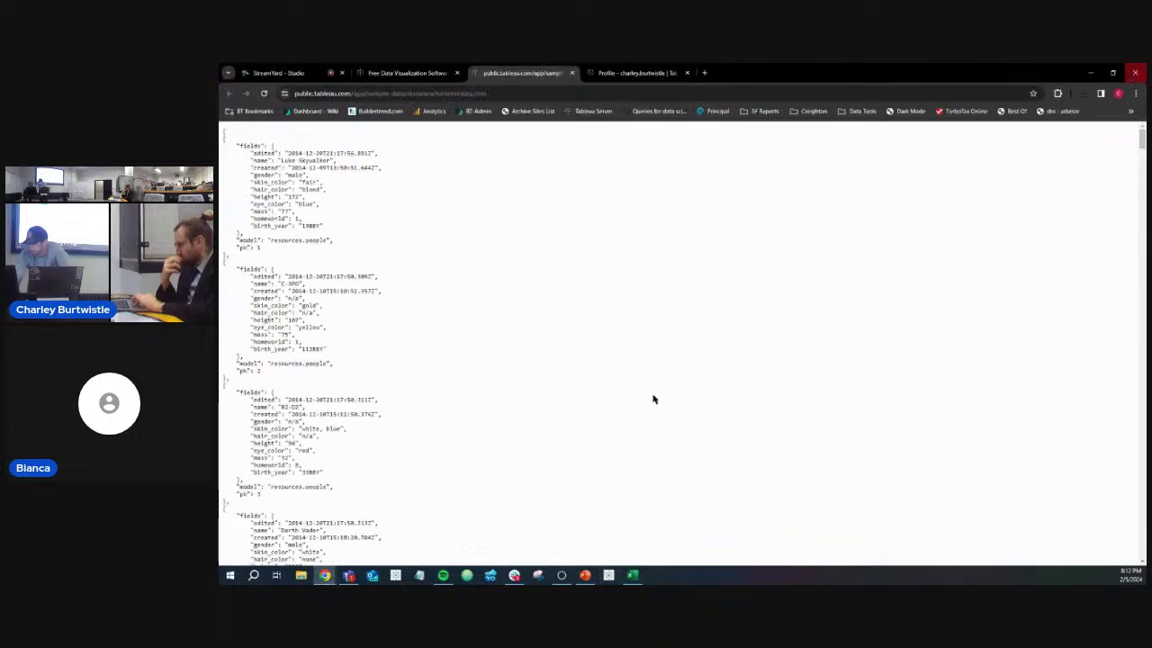
left_click(607, 574)
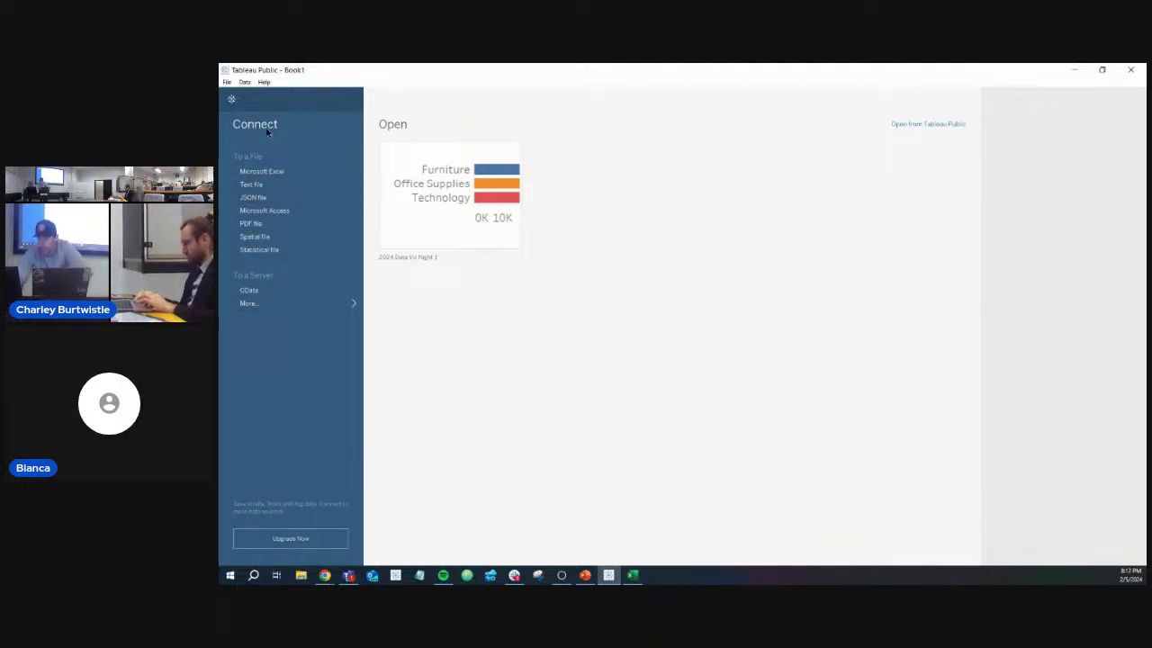
Connect to the JSON file starwarscharacterdata with all schema levels selected and look across the columns in the data preview
left_click(257, 198)
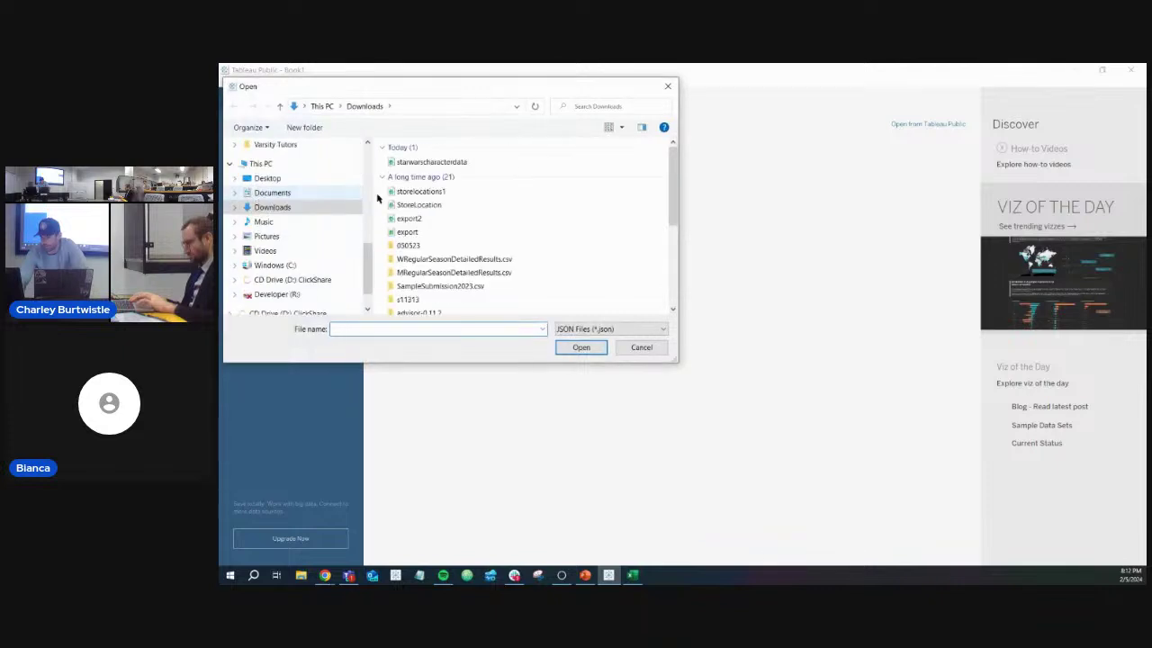
double_click(423, 162)
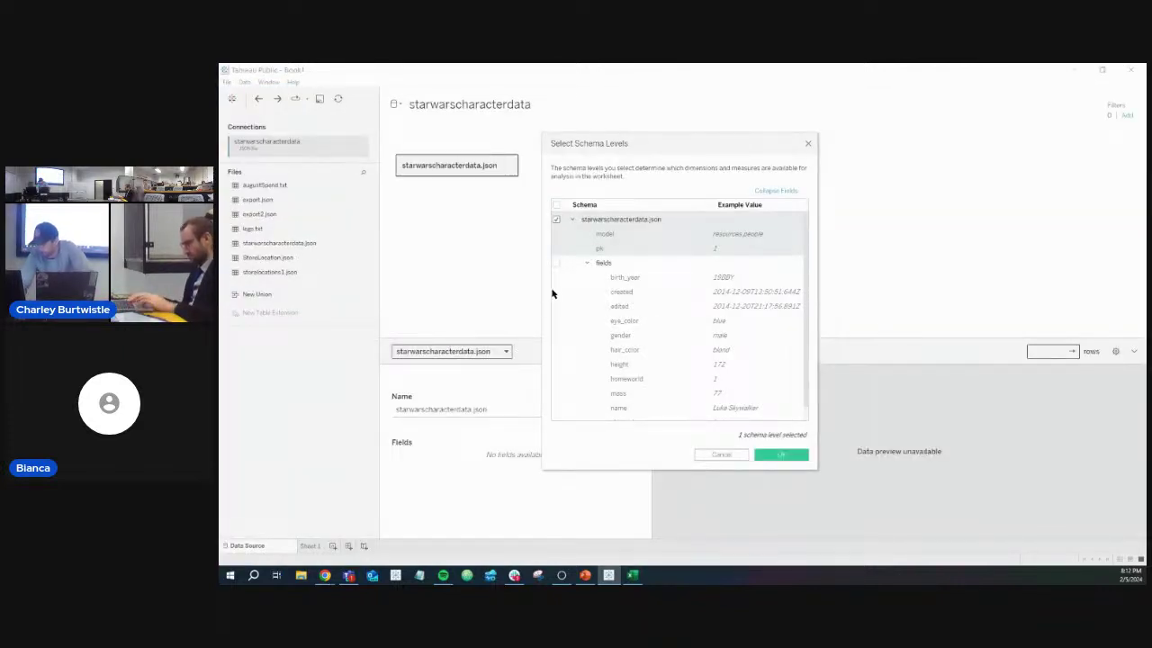
scroll(707, 330, "down", 1)
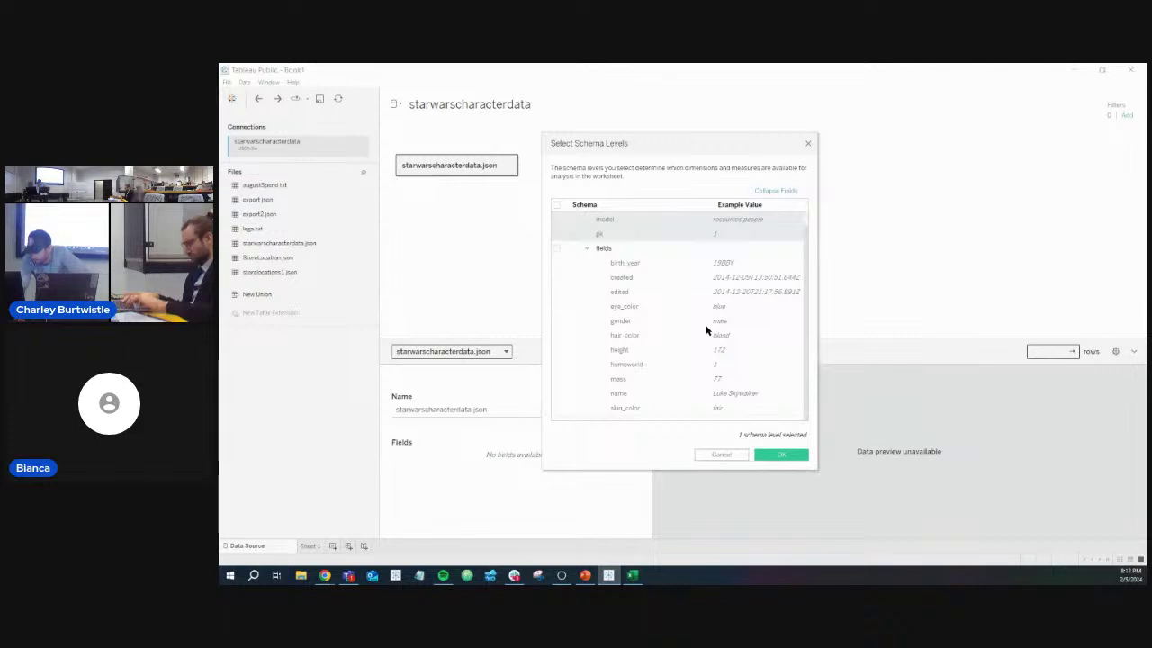
scroll(708, 330, "up", 1)
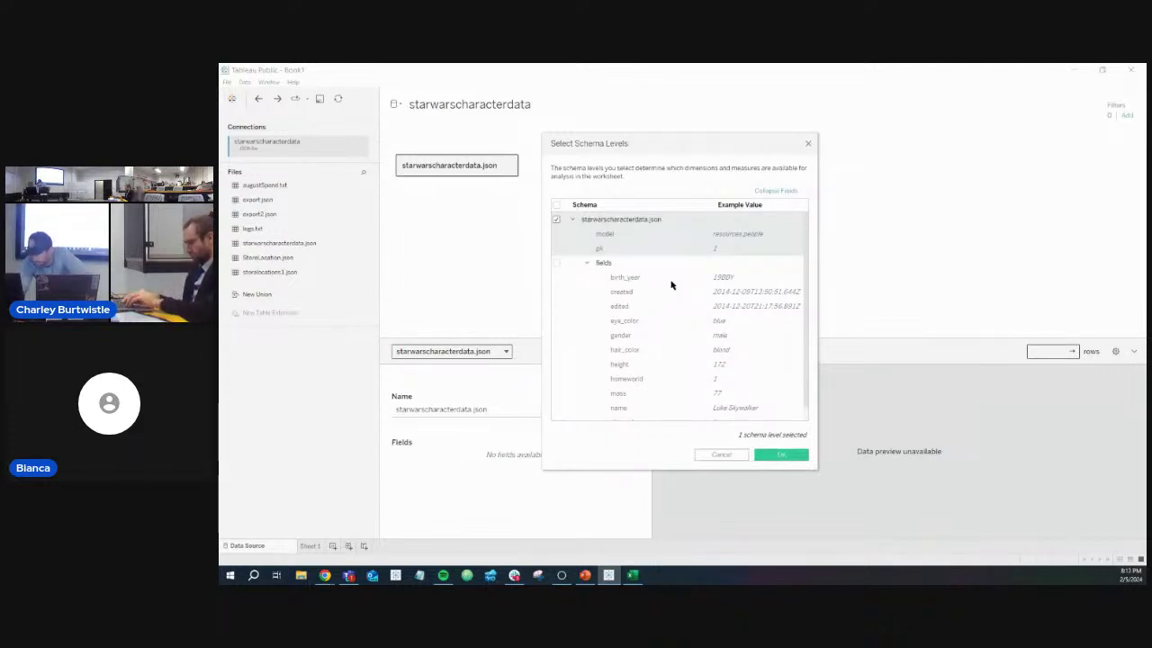
left_click(557, 263)
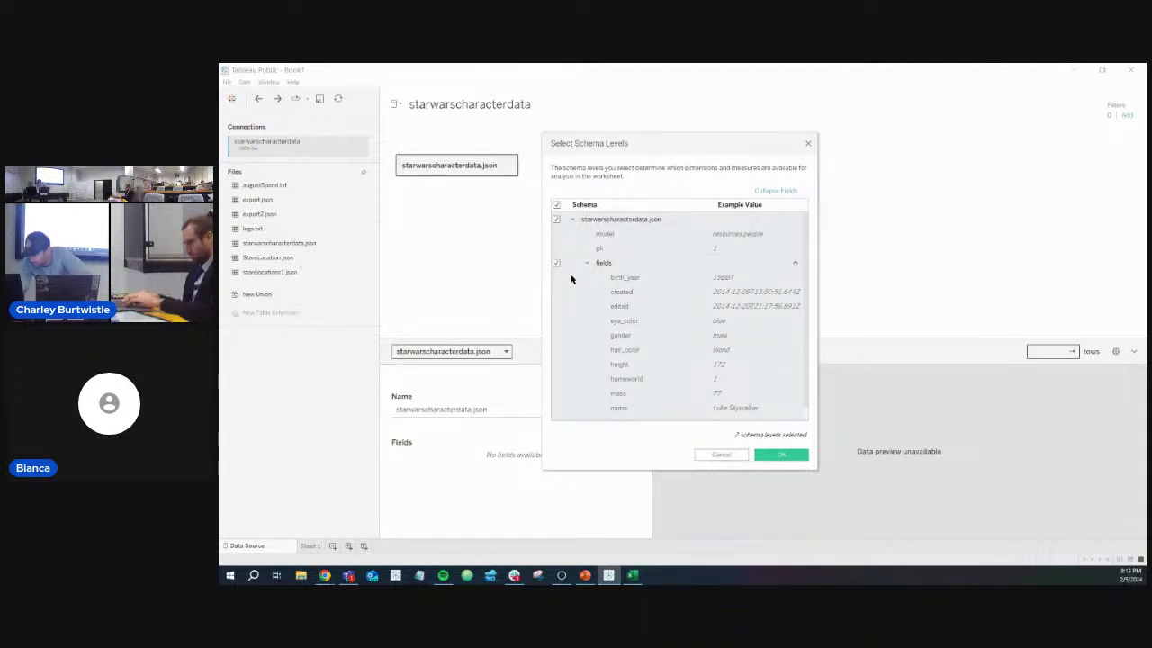
left_click(557, 221)
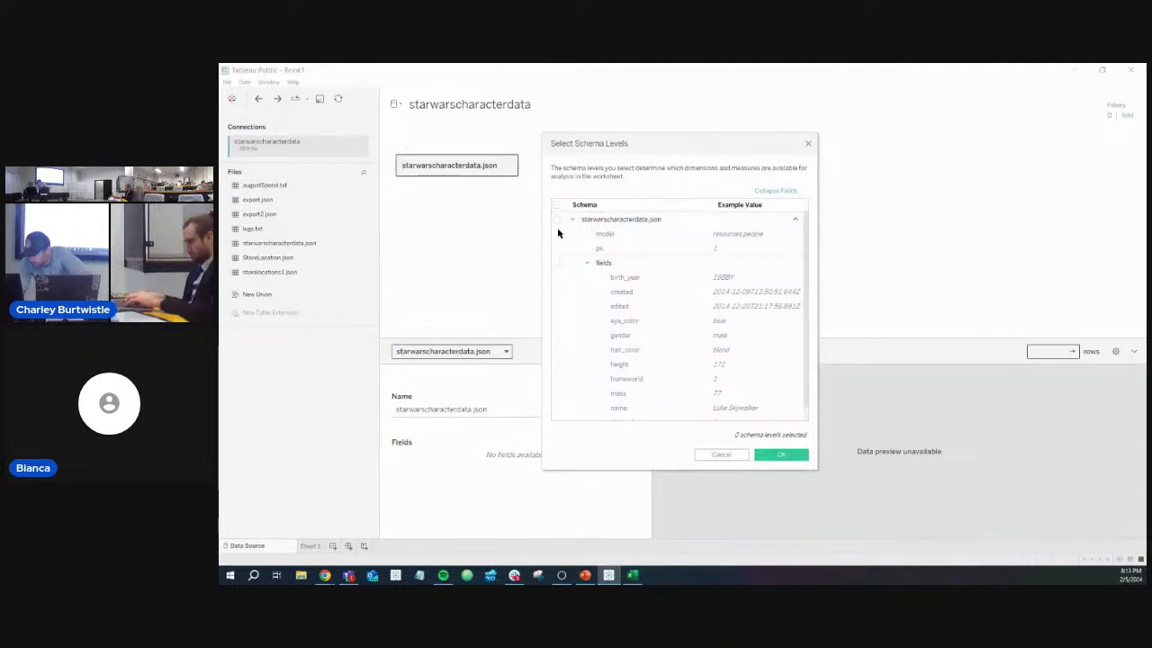
left_click(556, 206)
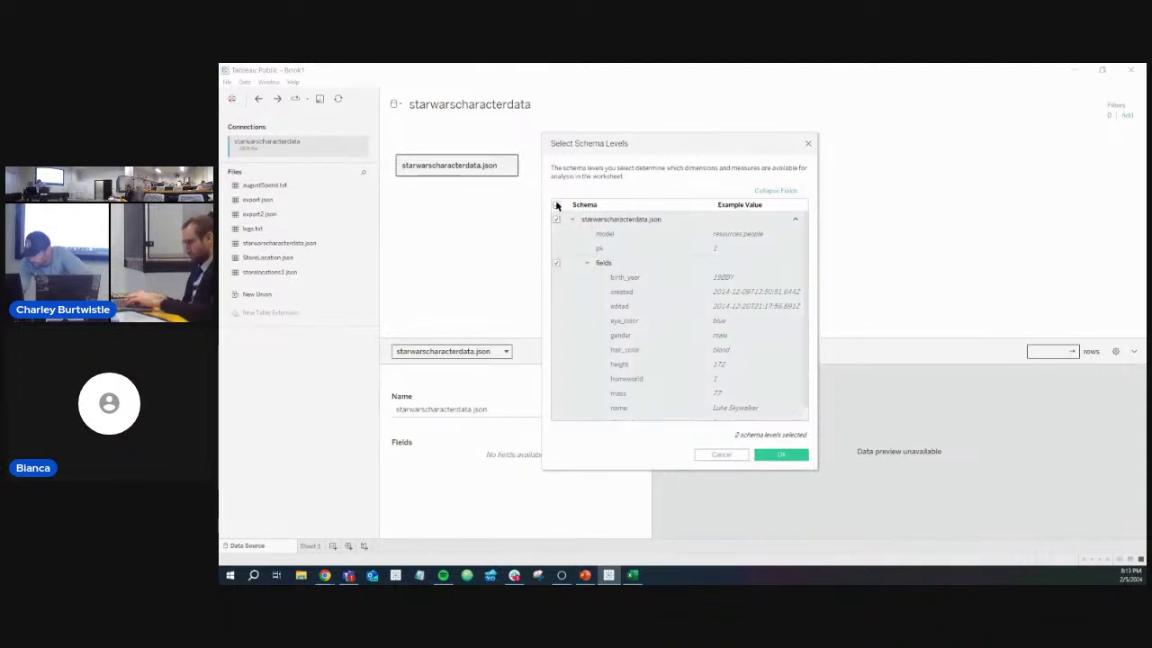
left_click(779, 456)
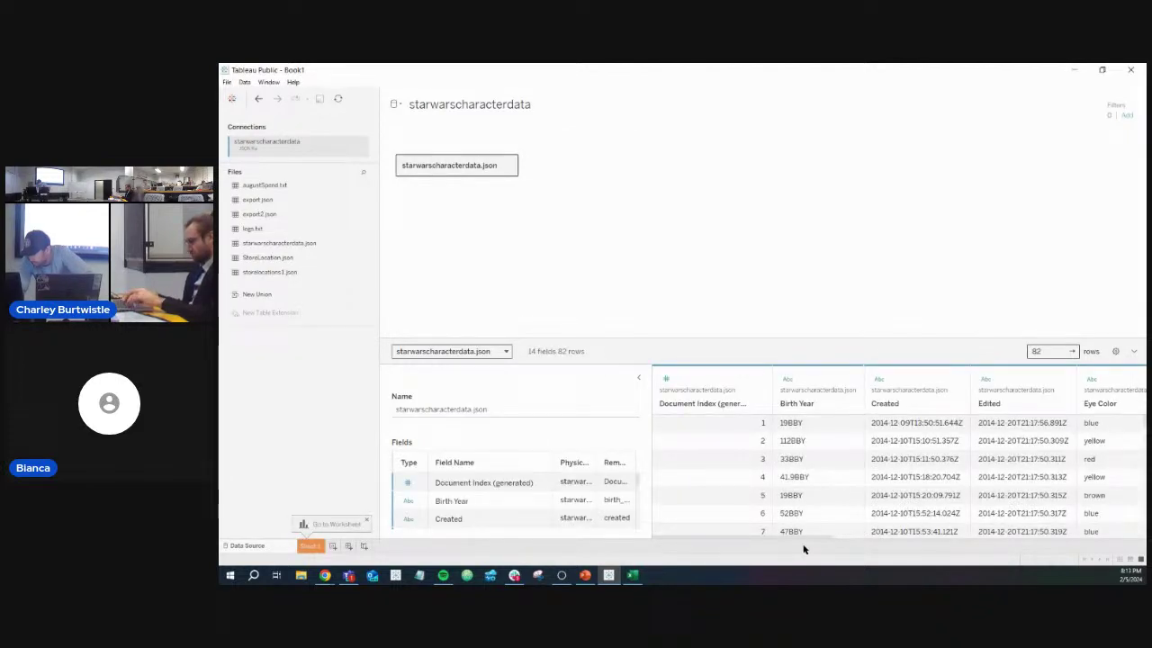
left_click_drag(747, 541, 1080, 531)
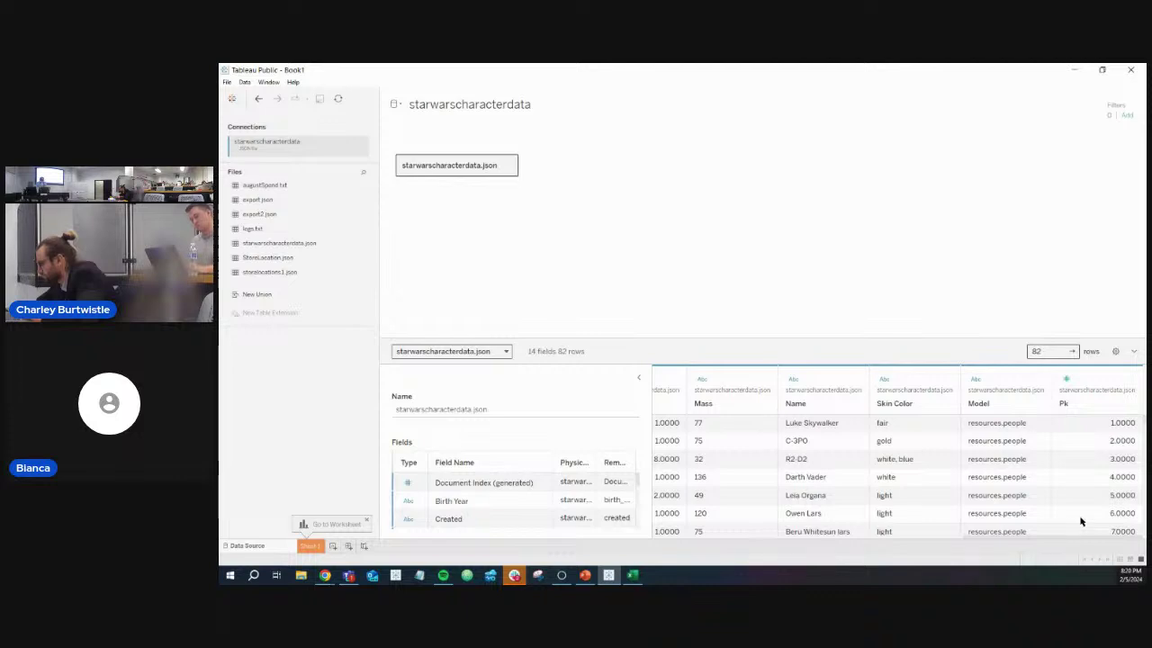
left_click(223, 250)
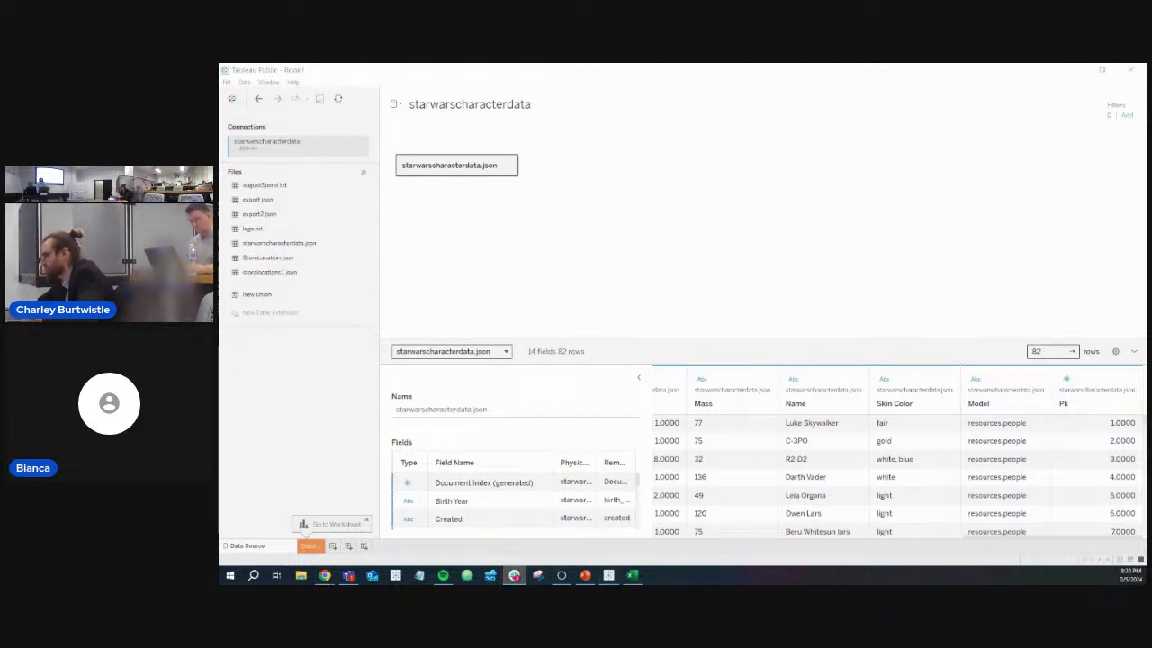
key("alt+Tab")
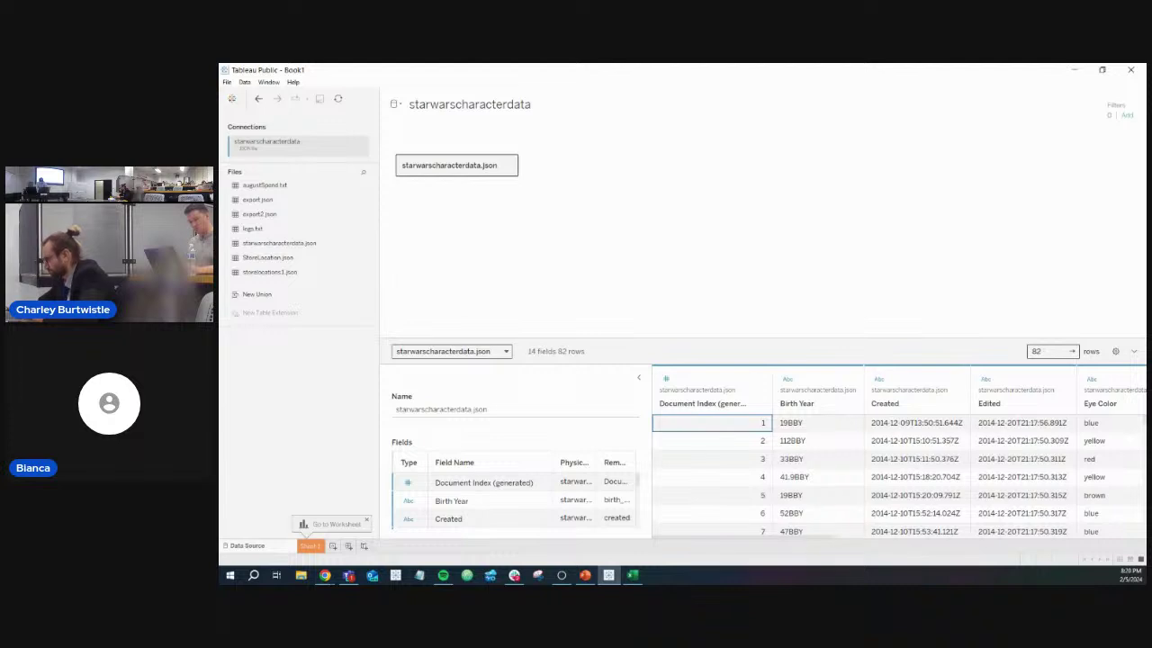
key("alt+Tab")
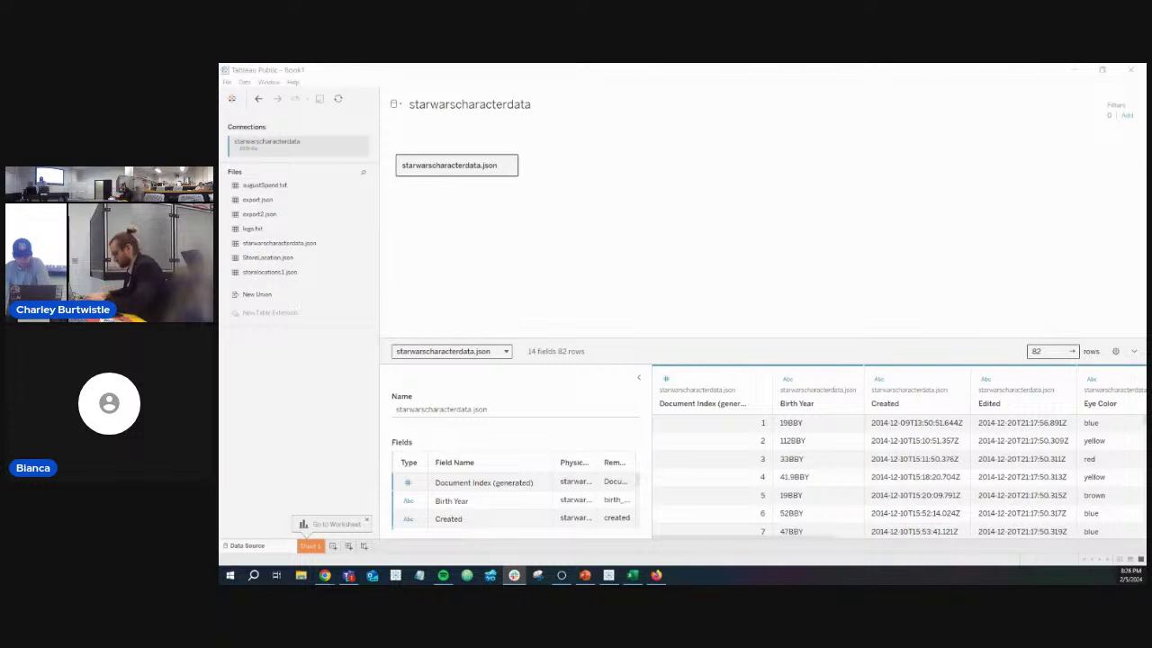
Switch to the DATA-VIZ_SPRING_CLASS-1 deck in PowerPoint, view the Data Sources slide and return to the Assignment 1 – Requirements slide
key("alt+Tab")
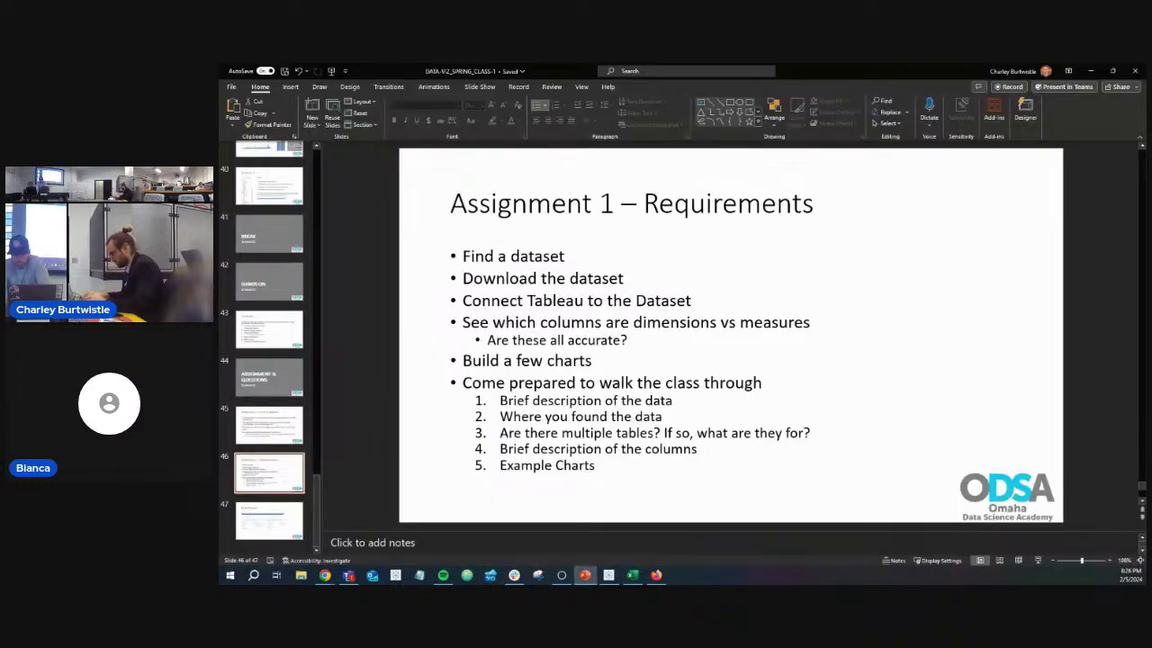
left_click(281, 522)
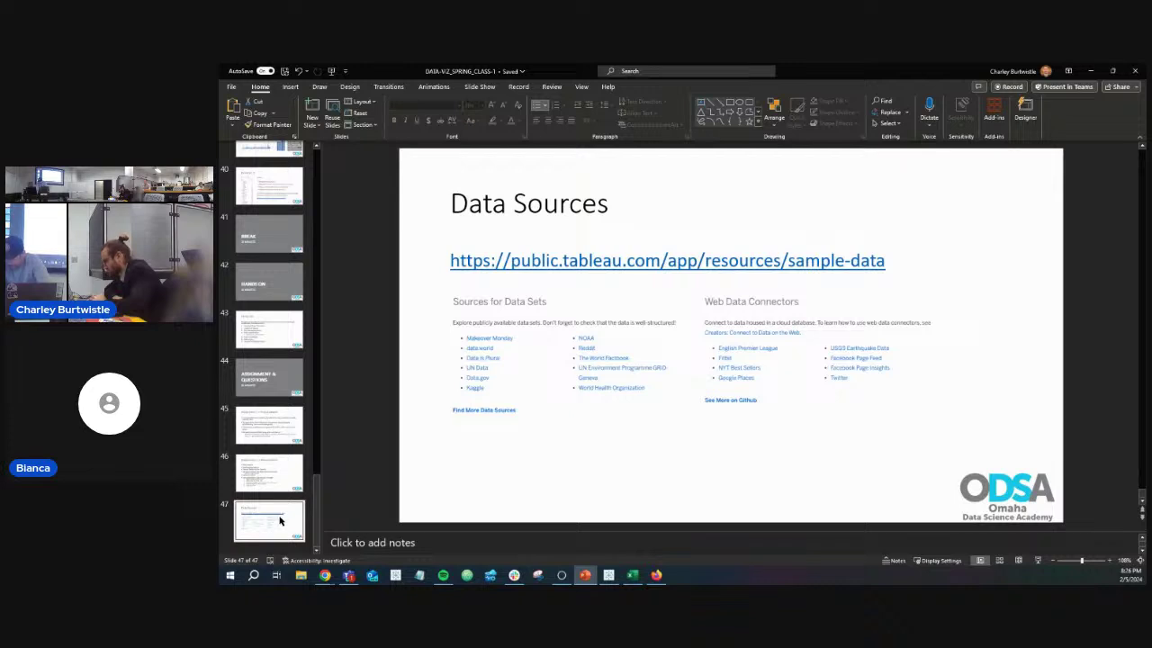
left_click(276, 487)
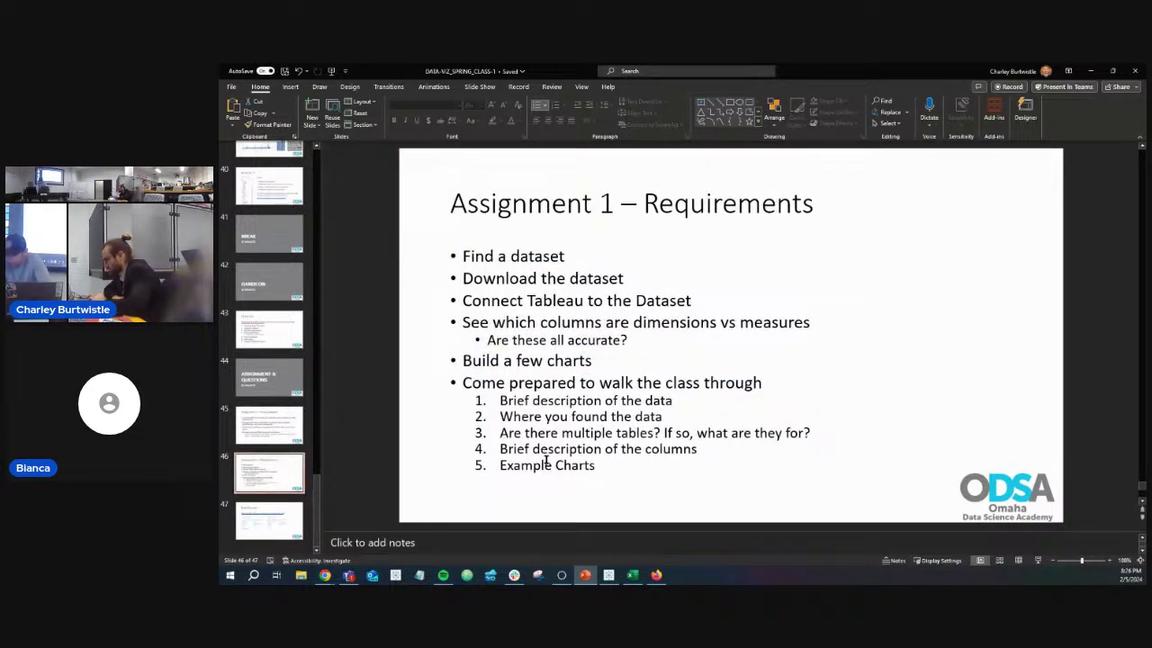